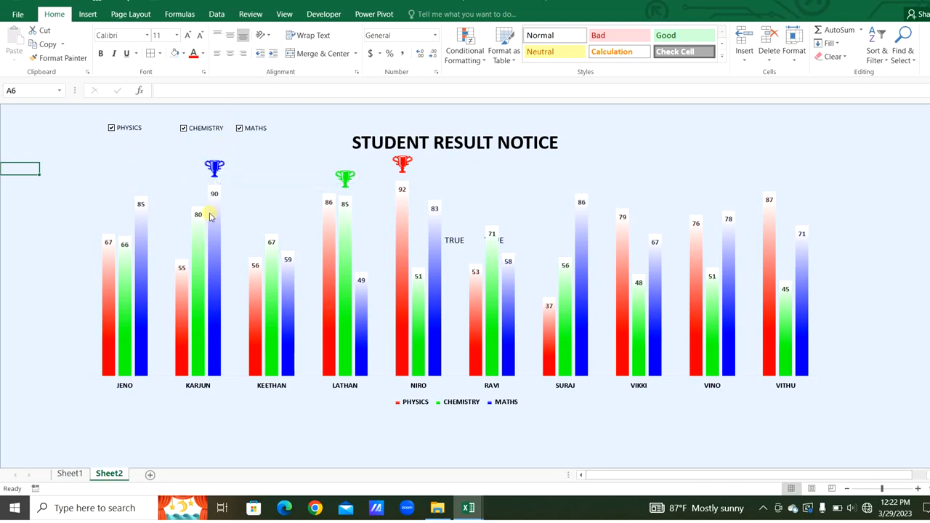
# - Switch the PHYSICS and MATHS series off and back on to examine how the finished result chart responds
pyautogui.moveTo(210, 215)
pyautogui.click(111, 131)
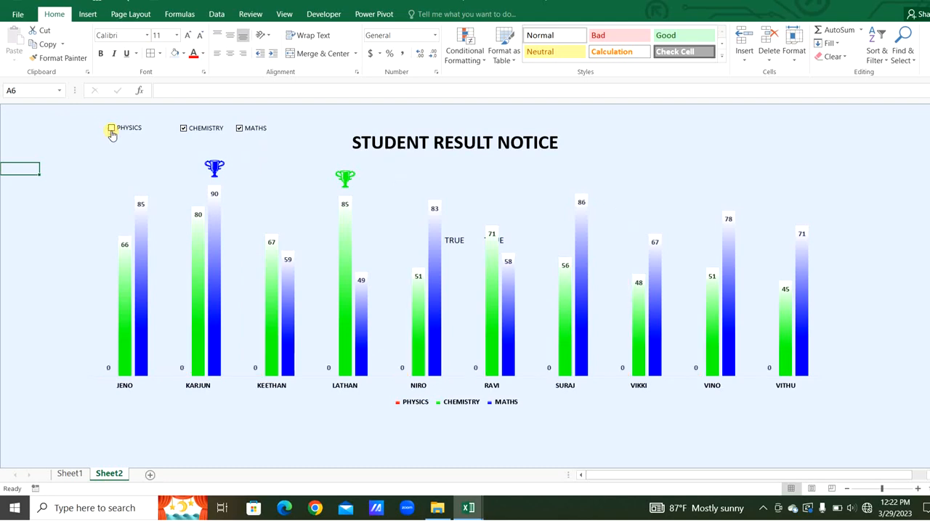
pyautogui.click(240, 129)
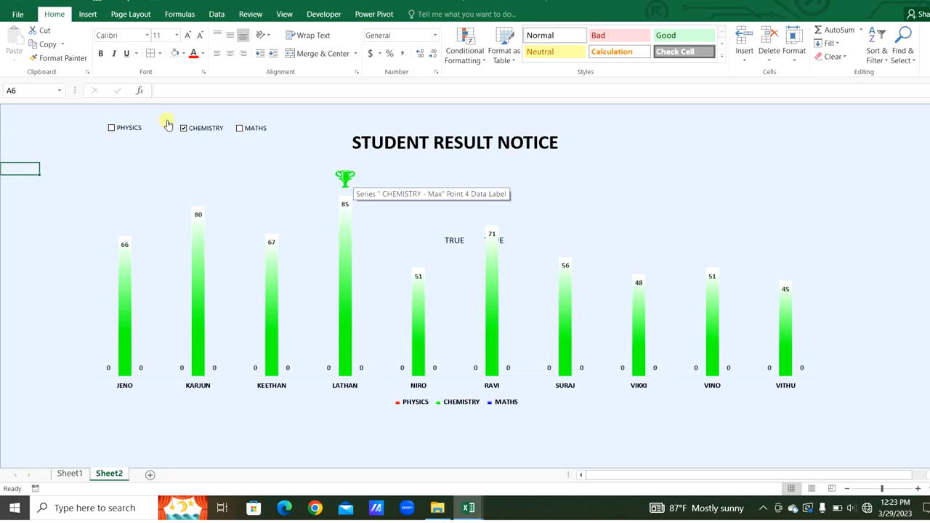
pyautogui.click(111, 130)
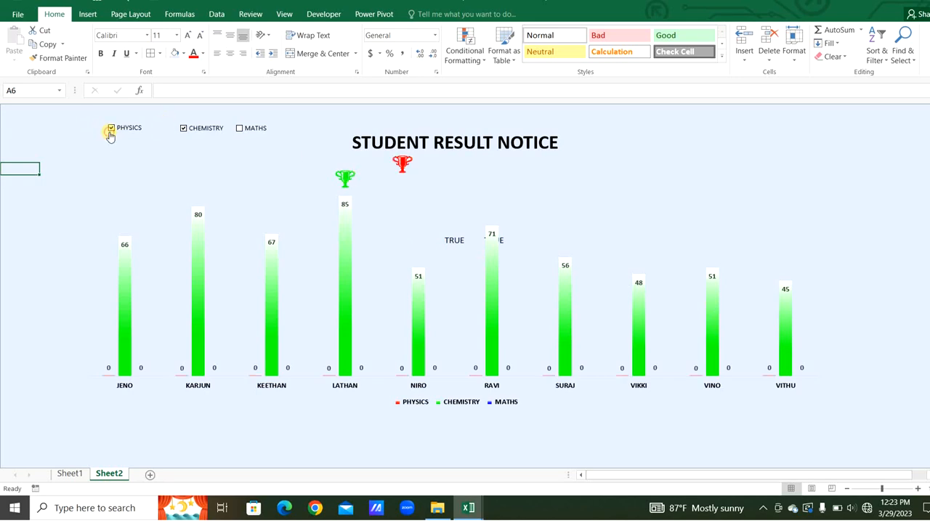
pyautogui.click(239, 130)
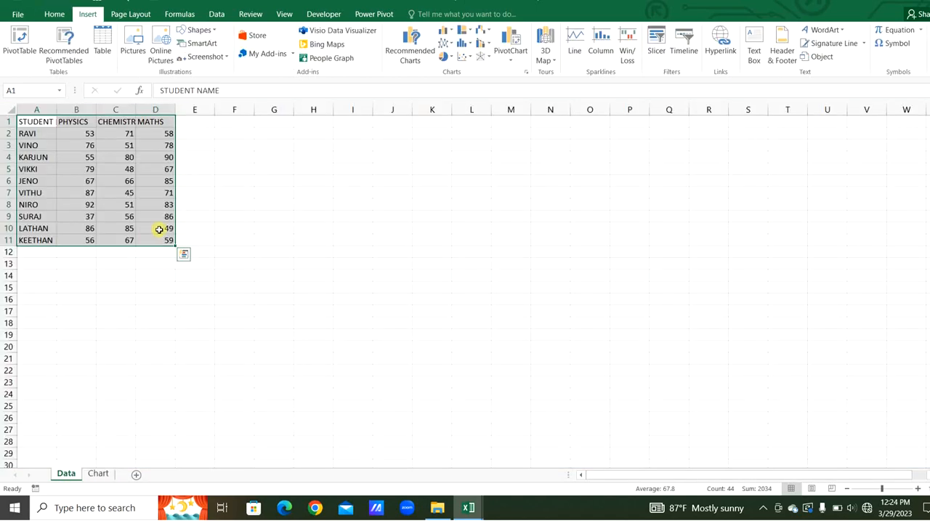
# - Convert the student marks range A1:D11 into a table with headers
pyautogui.click(92, 156)
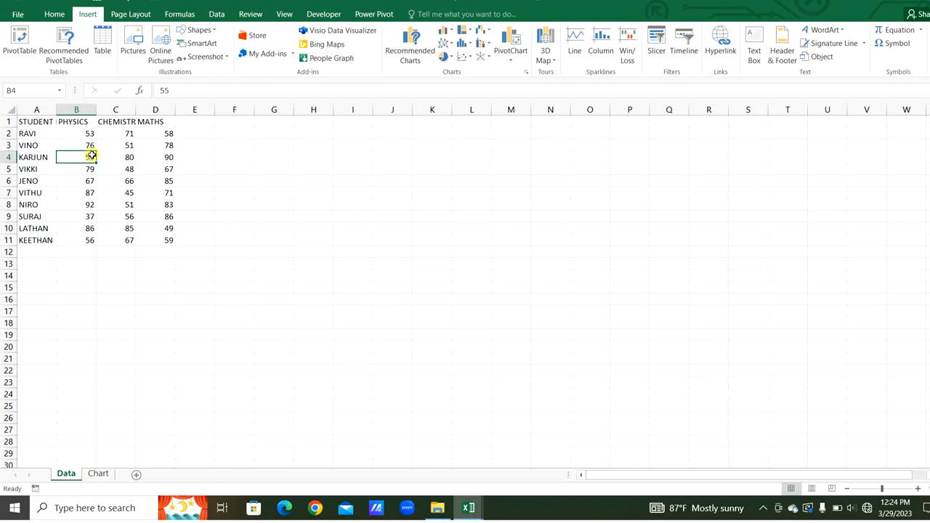
pyautogui.hotkey('ctrl', 't')
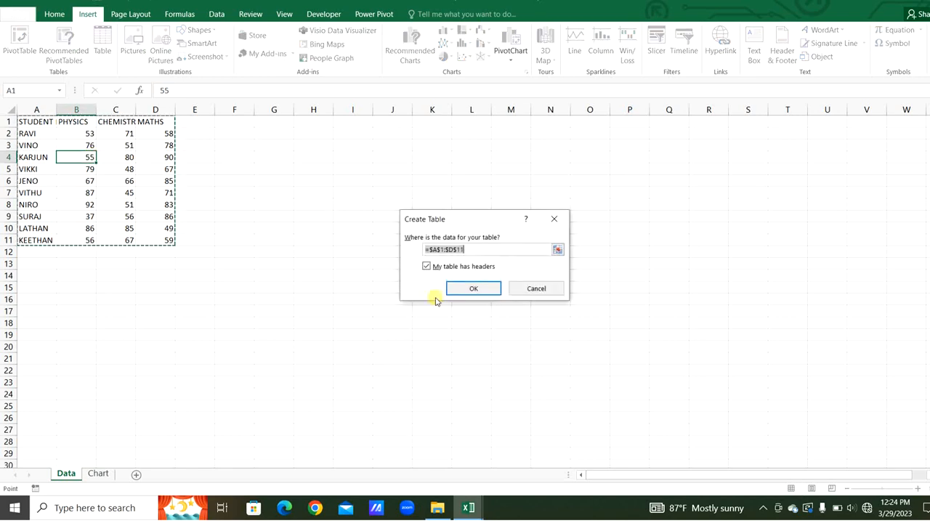
pyautogui.click(470, 289)
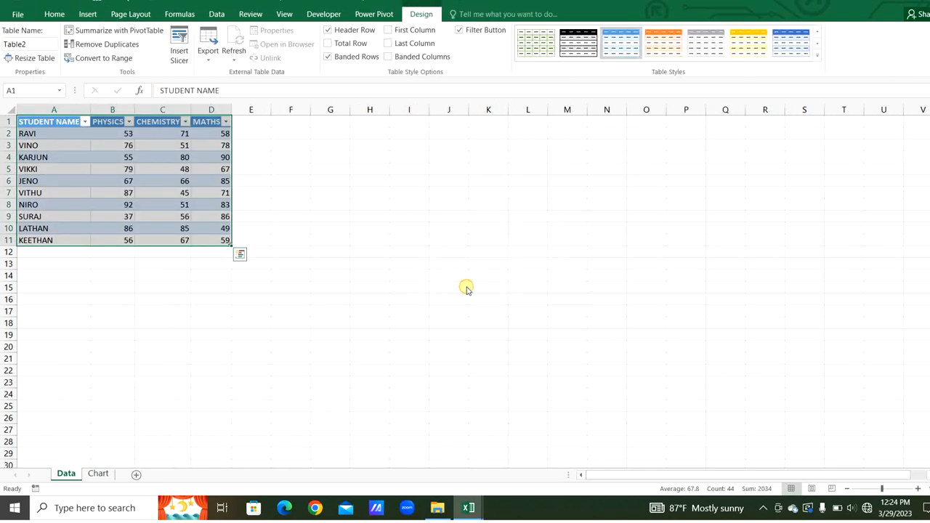
# - Create a PivotTable from the student marks table (Table2) at cell F1 of the existing Data sheet
pyautogui.click(290, 121)
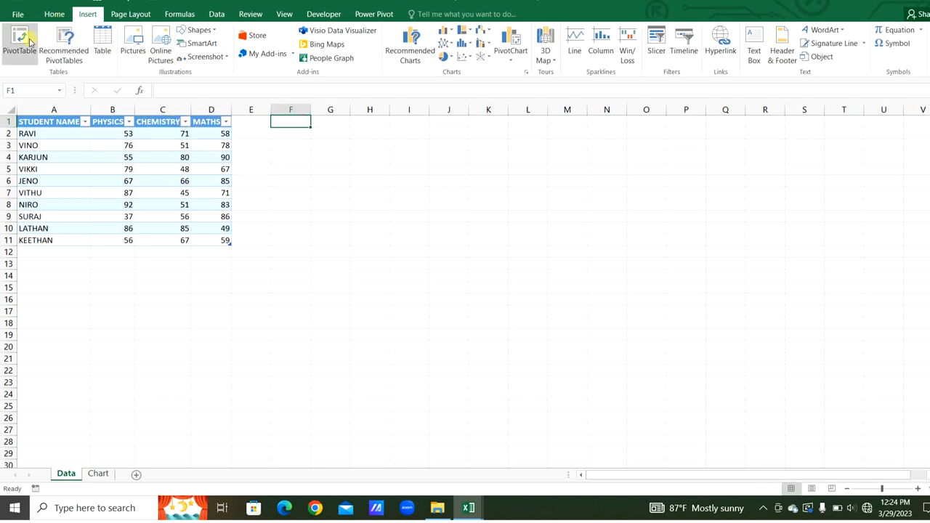
pyautogui.click(28, 41)
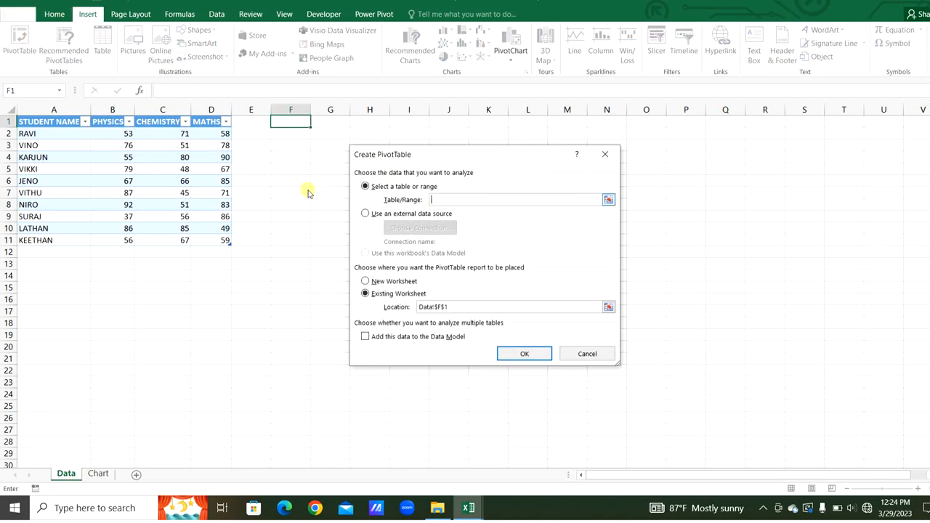
pyautogui.click(142, 153)
pyautogui.hotkey('ctrl', 'a')
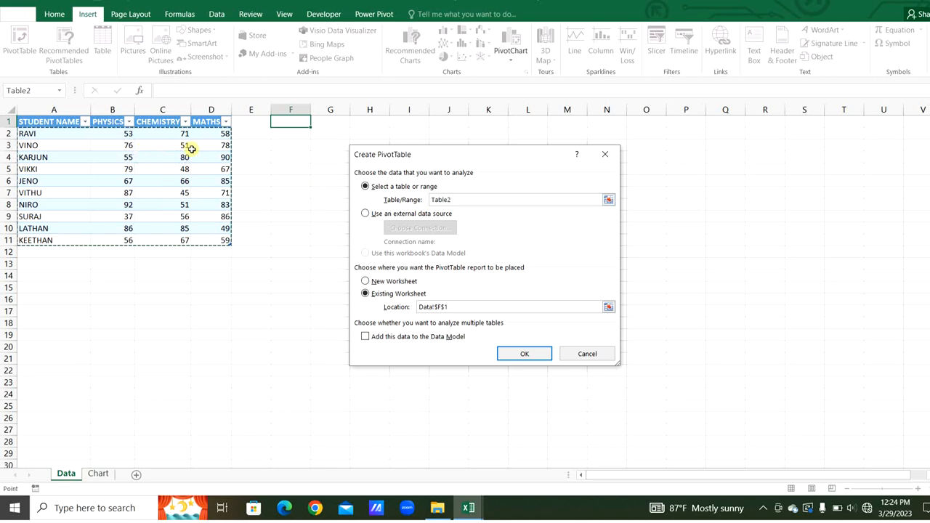
pyautogui.click(466, 308)
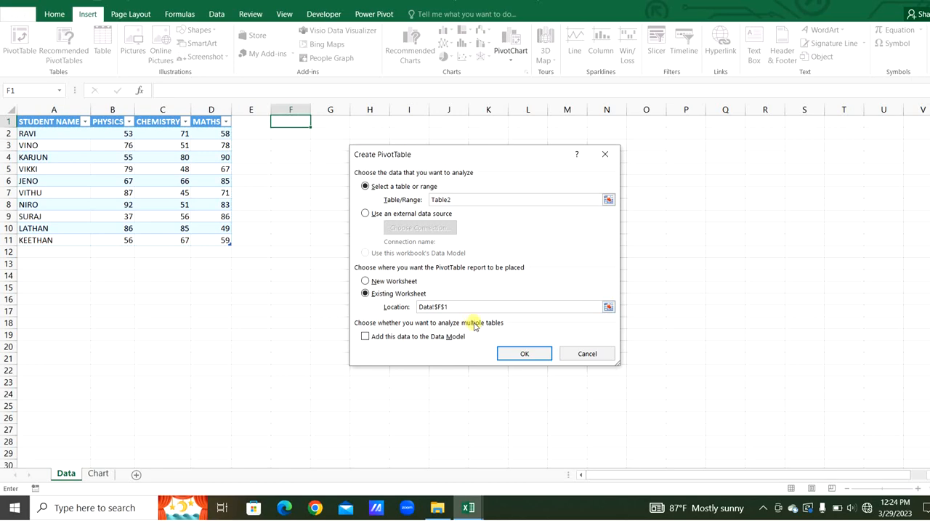
pyautogui.click(512, 353)
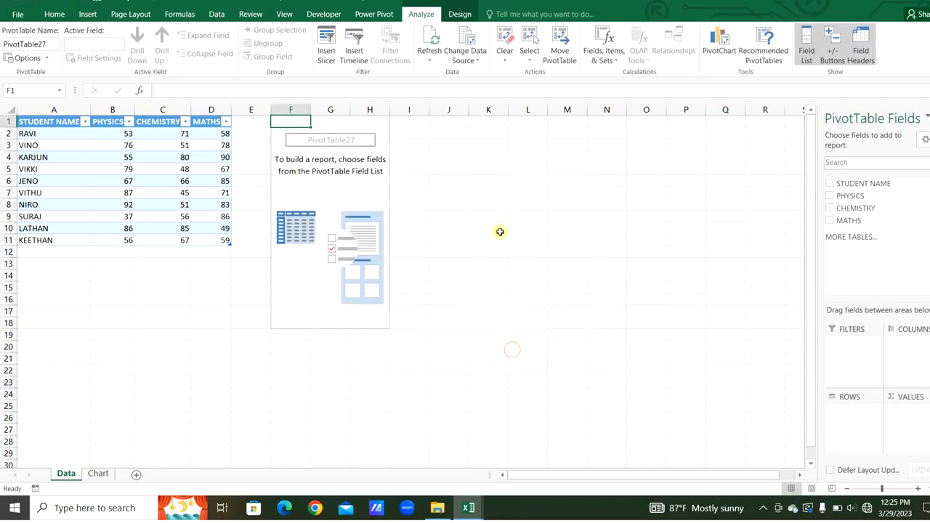
# - Set STUDENT NAME as pivot rows and PHYSICS, CHEMISTRY and MATHS as values, and remove the grand total row
pyautogui.moveTo(842, 185); pyautogui.dragTo(847, 408)
pyautogui.moveTo(848, 408); pyautogui.dragTo(847, 409)
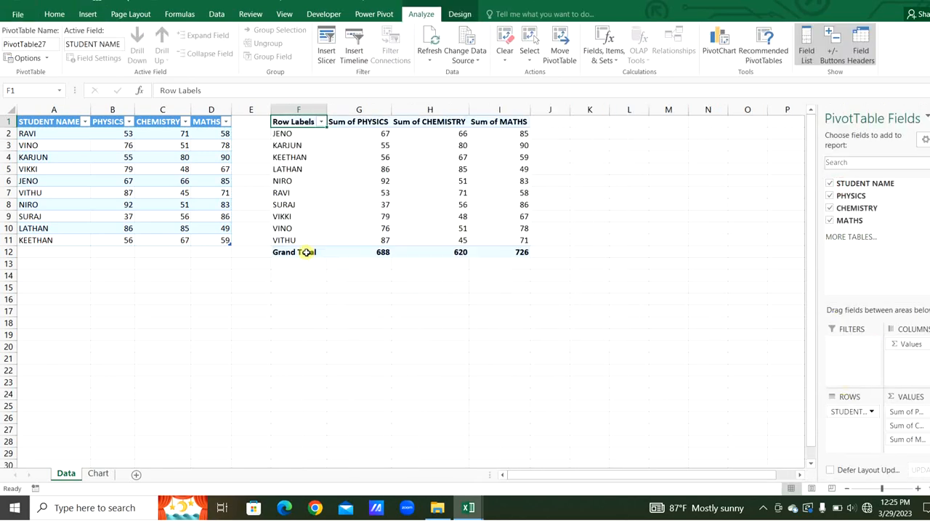
pyautogui.rightClick(306, 252)
pyautogui.click(342, 322)
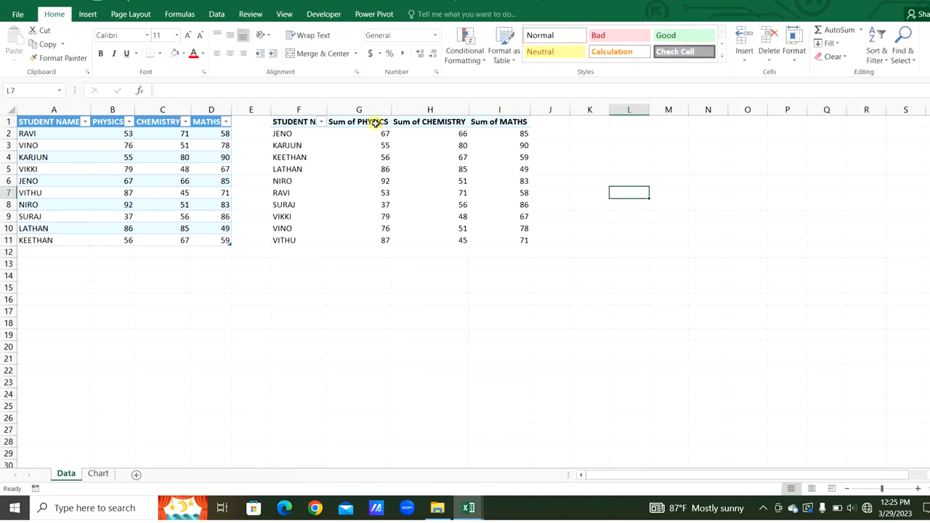
# - Remove the "Sum of" text from the three subject headers G1:I1 of the pivot table using Find and Replace
pyautogui.moveTo(374, 122); pyautogui.dragTo(487, 120)
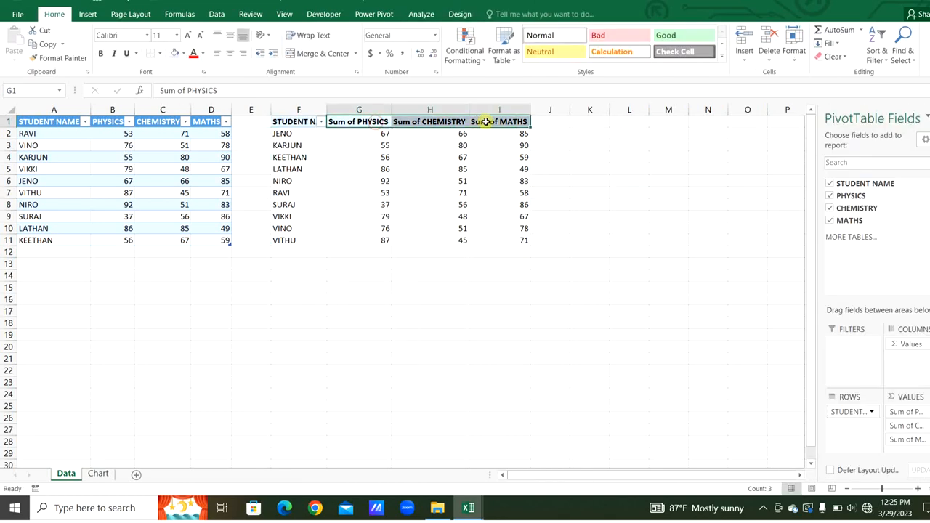
pyautogui.hotkey('ctrl', 'h')
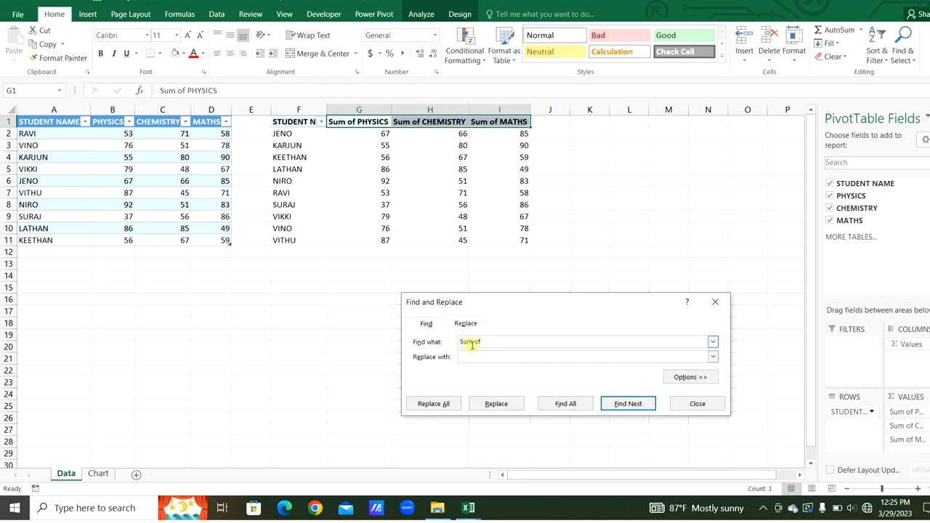
pyautogui.click(458, 402)
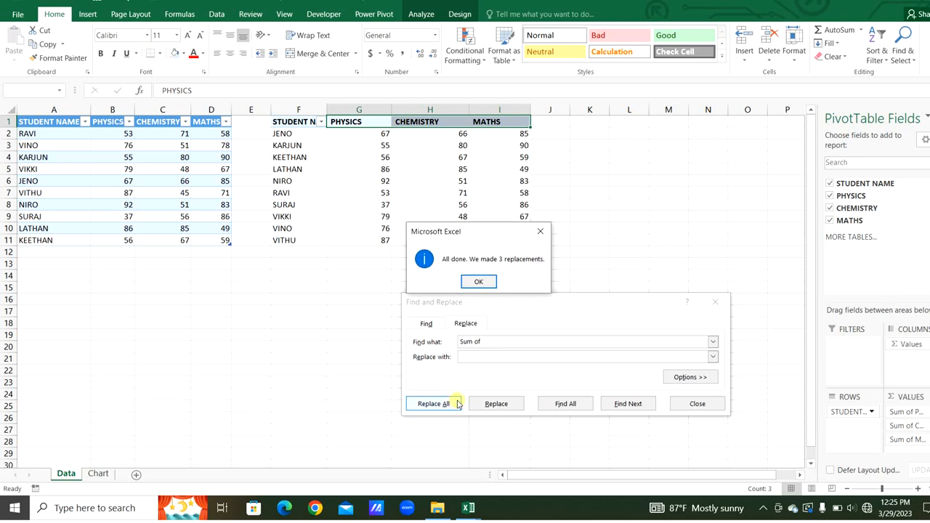
pyautogui.press('Return')
pyautogui.press('Escape')
pyautogui.click(589, 124)
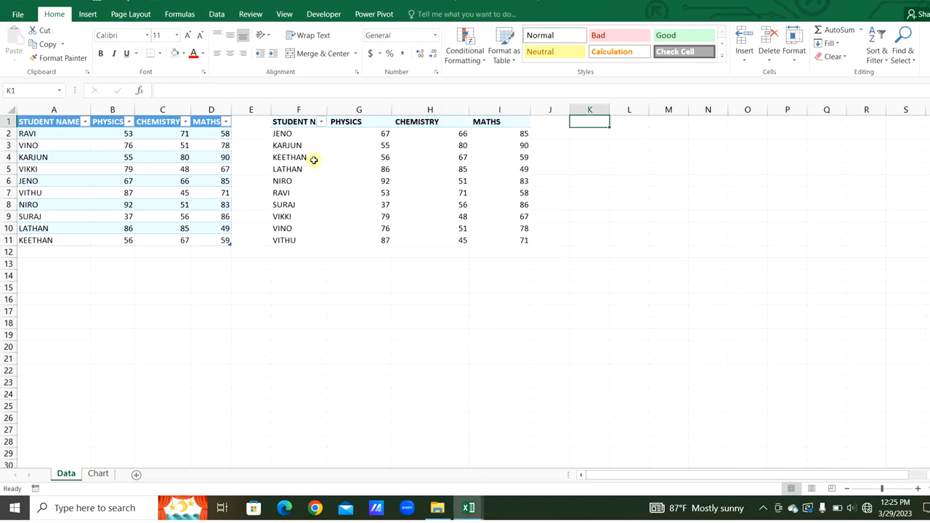
# - Copy the pivot table's header row and student names into a new block starting at cell K1
pyautogui.moveTo(296, 122); pyautogui.dragTo(471, 121)
pyautogui.moveTo(472, 121); pyautogui.dragTo(476, 122)
pyautogui.moveTo(290, 134); pyautogui.dragTo(292, 251)
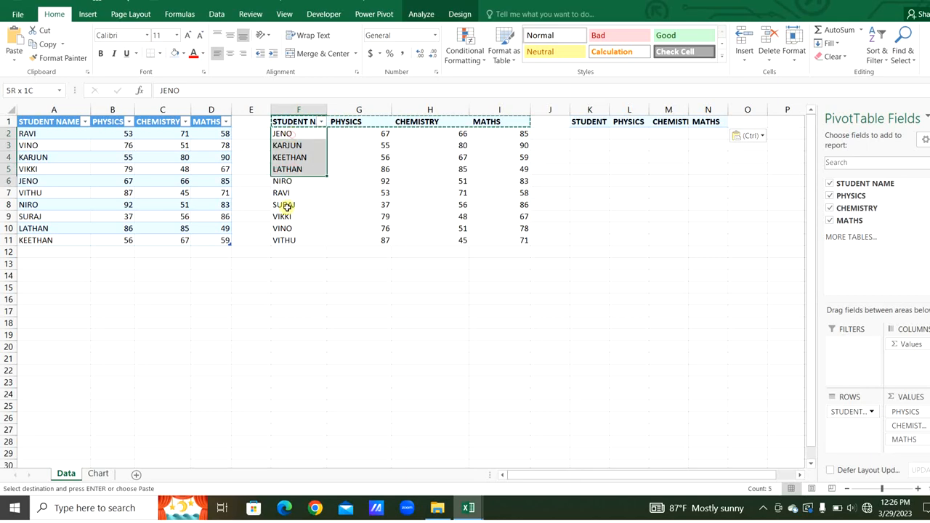
pyautogui.hotkey('ctrl', 'c')
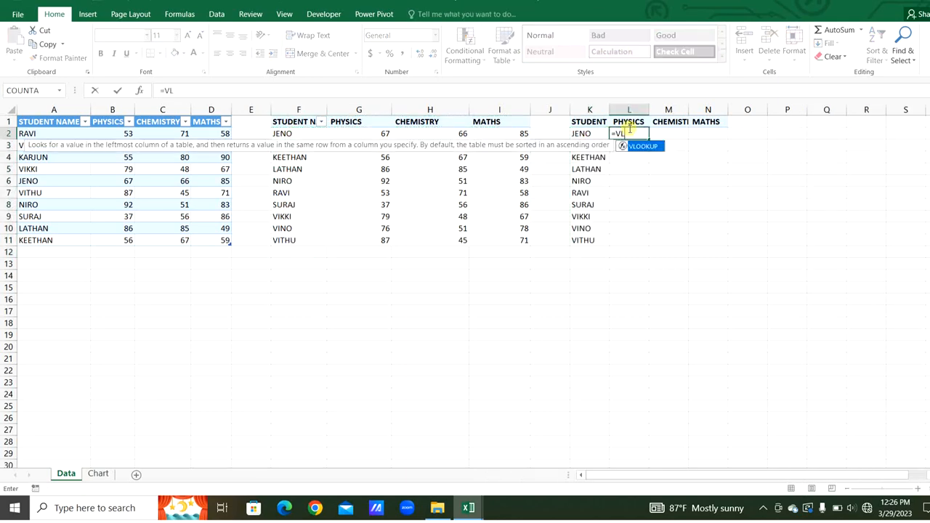
# - Enter =VLOOKUP($K2,$F:$I,2,0) in L2 to fetch the first student's PHYSICS mark
pyautogui.press('Tab')
pyautogui.click(581, 134)
pyautogui.write(',')
pyautogui.moveTo(298, 110); pyautogui.dragTo(499, 110)
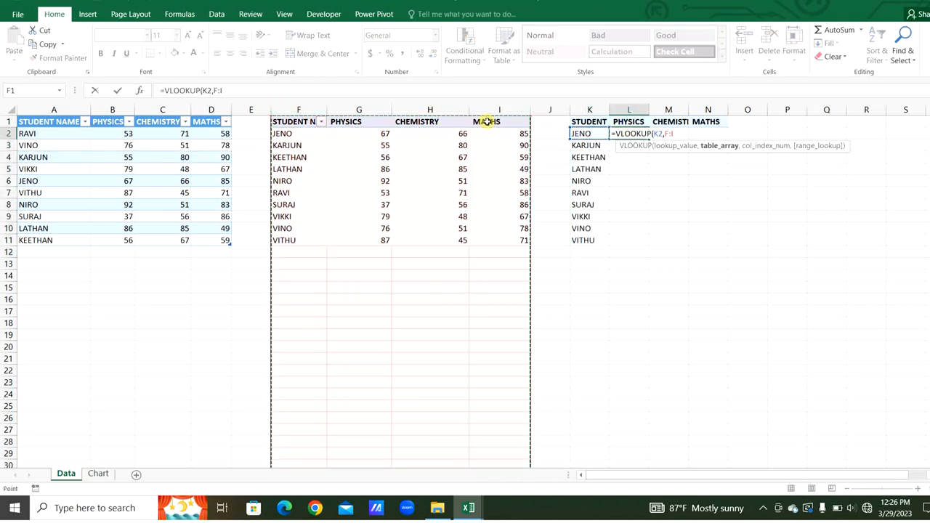
pyautogui.press('F4')
pyautogui.write(',2,0)')
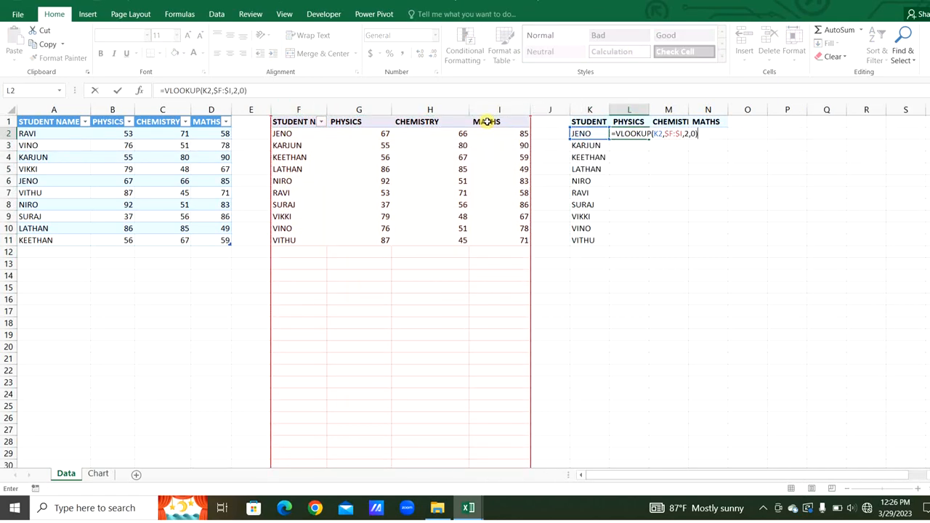
pyautogui.click(653, 135)
pyautogui.write('$')
pyautogui.click(712, 135)
pyautogui.press('Return')
# - Extend the lookup to M2 and N2 with column indexes 3 and 4, and fill the formulas down to row 11
pyautogui.click(640, 135)
pyautogui.moveTo(648, 139); pyautogui.dragTo(728, 135)
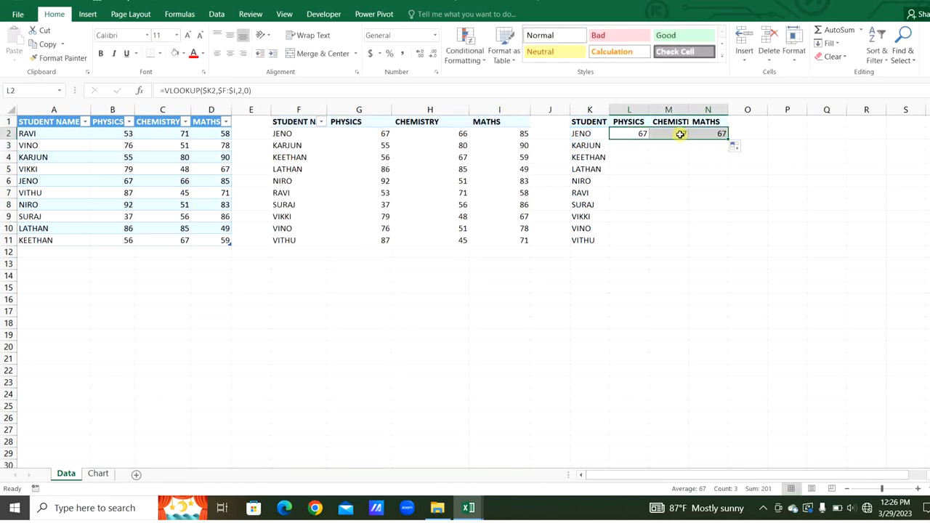
pyautogui.doubleClick(681, 135)
pyautogui.click(731, 134)
pyautogui.press('BackSpace')
pyautogui.write('3')
pyautogui.press('Return')
pyautogui.doubleClick(723, 133)
pyautogui.click(772, 134)
pyautogui.write('4')
pyautogui.press('Return')
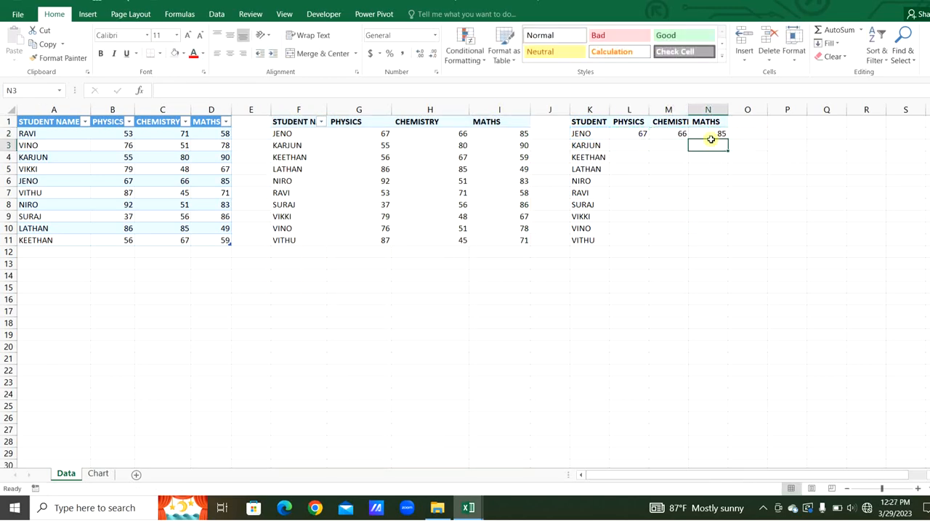
pyautogui.moveTo(629, 133); pyautogui.dragTo(727, 243)
pyautogui.click(712, 274)
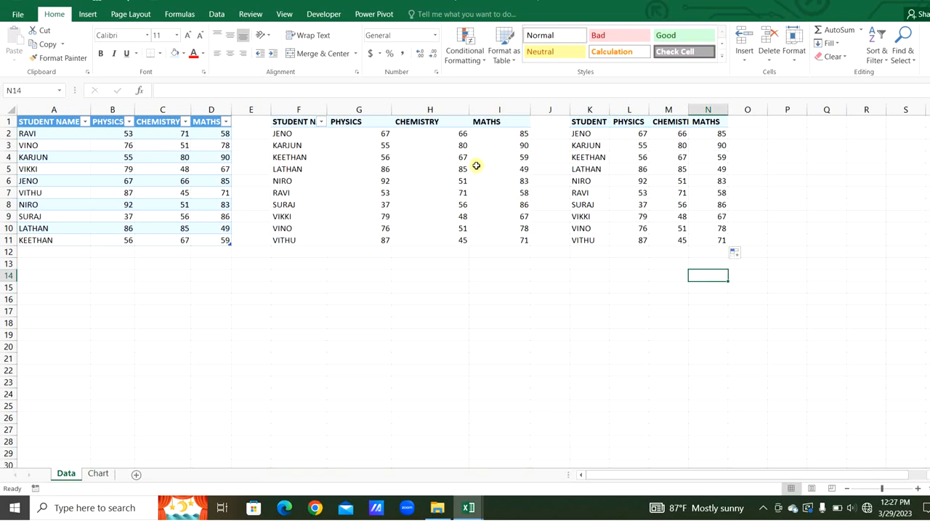
# - Copy the three subject headers to O1:Q1 and rename them PHYSICS - Max, CHEMISTRY - Max and MATHS - Max
pyautogui.click(752, 120)
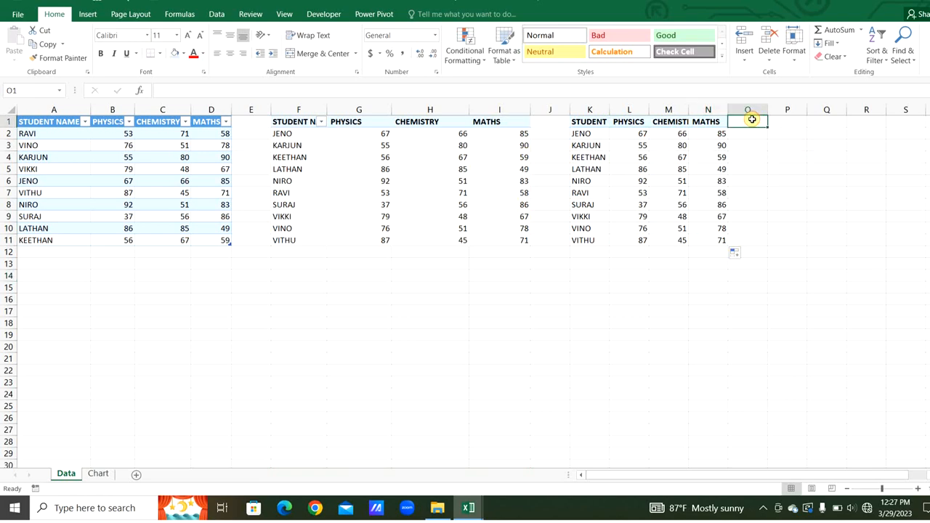
pyautogui.moveTo(629, 121); pyautogui.dragTo(708, 122)
pyautogui.hotkey('ctrl', 'c')
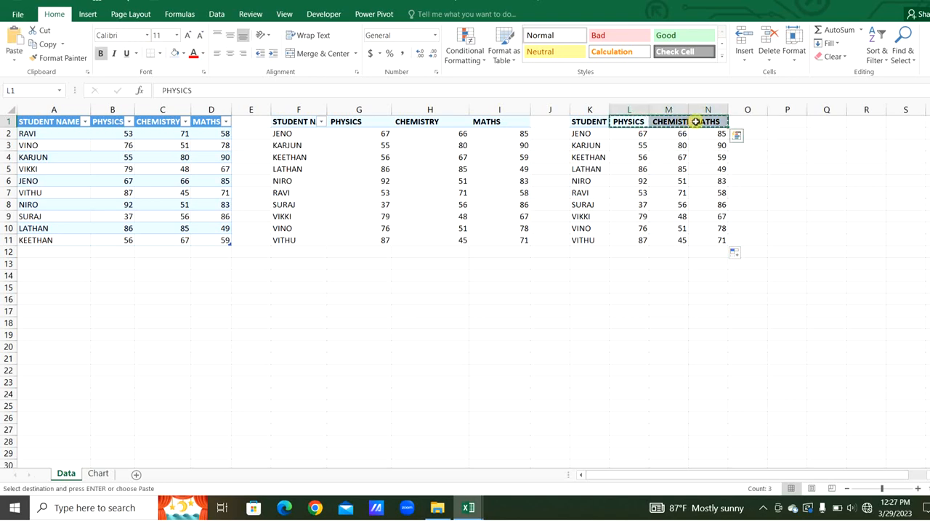
pyautogui.click(742, 121)
pyautogui.hotkey('ctrl', 'v')
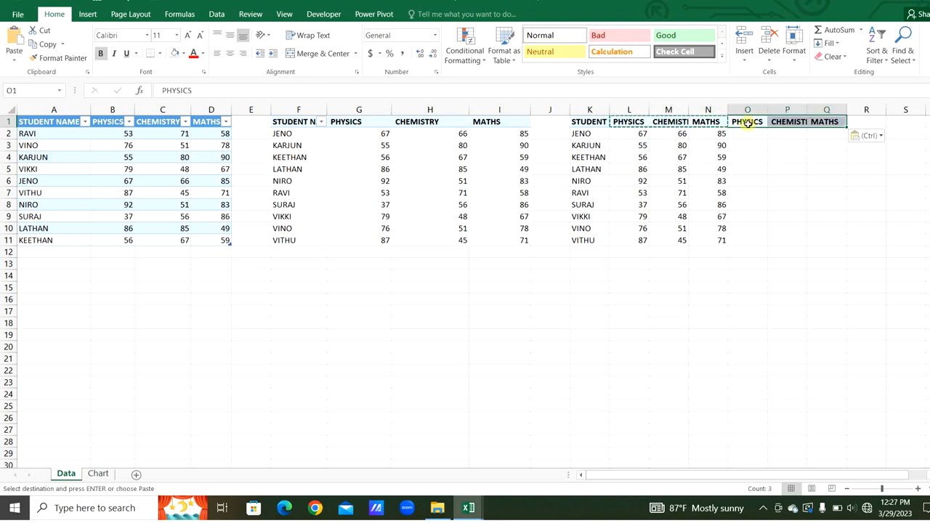
pyautogui.doubleClick(761, 122)
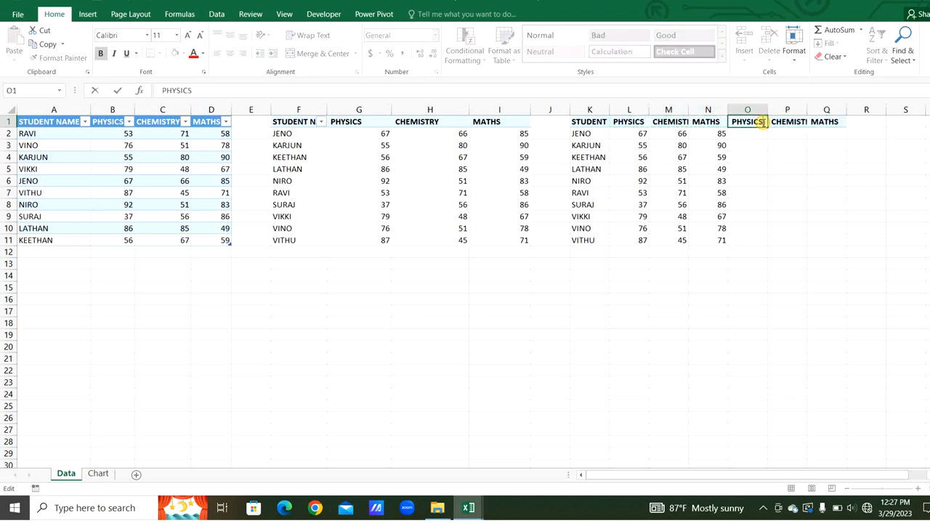
pyautogui.write('- Max')
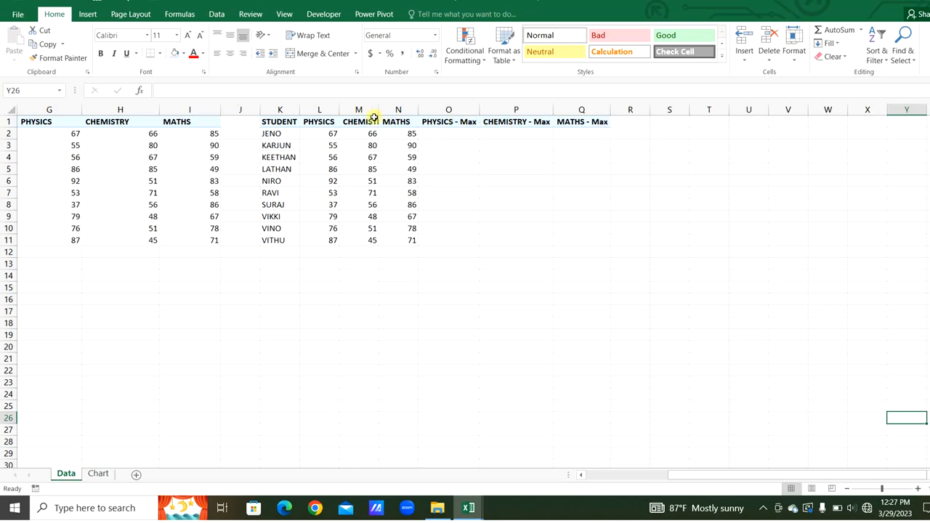
# - Enter =IF(L2=MAX($L$2:$L$11),L2,"") in O2 for PHYSICS - Max and fill it down to row 11
pyautogui.click(465, 134)
pyautogui.press('Down')
pyautogui.press('Up')
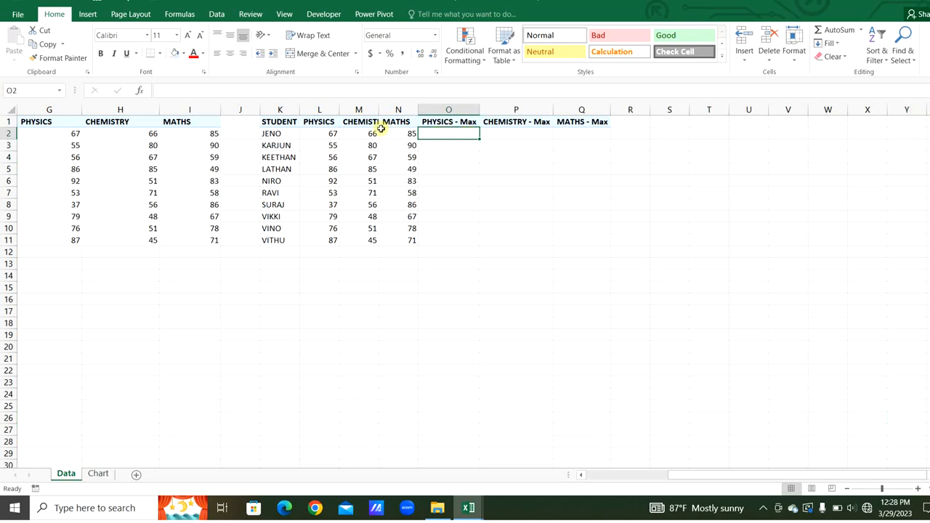
pyautogui.write('=IF(')
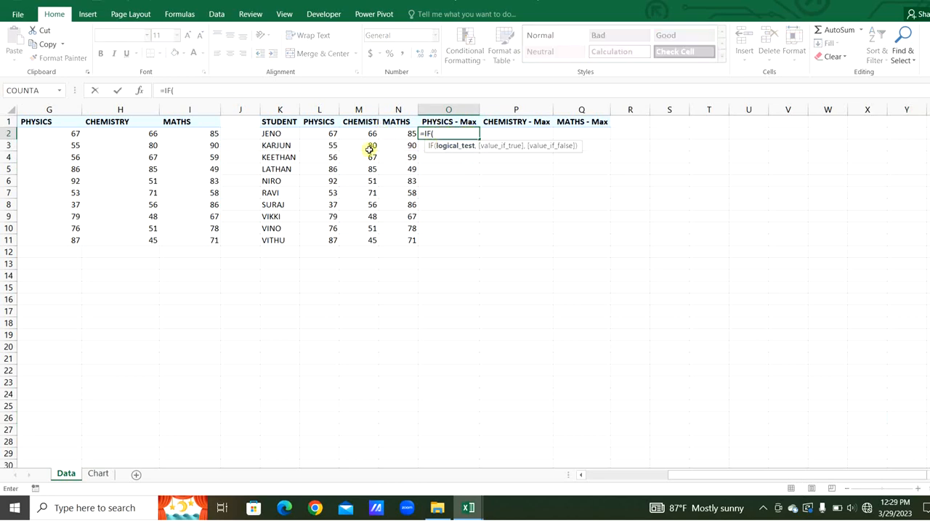
pyautogui.click(329, 134)
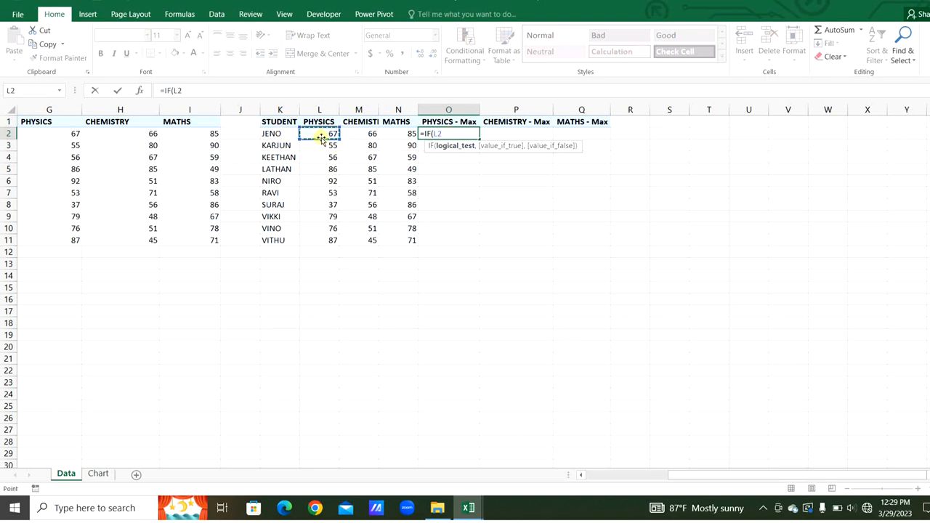
pyautogui.write('=max')
pyautogui.press('Tab')
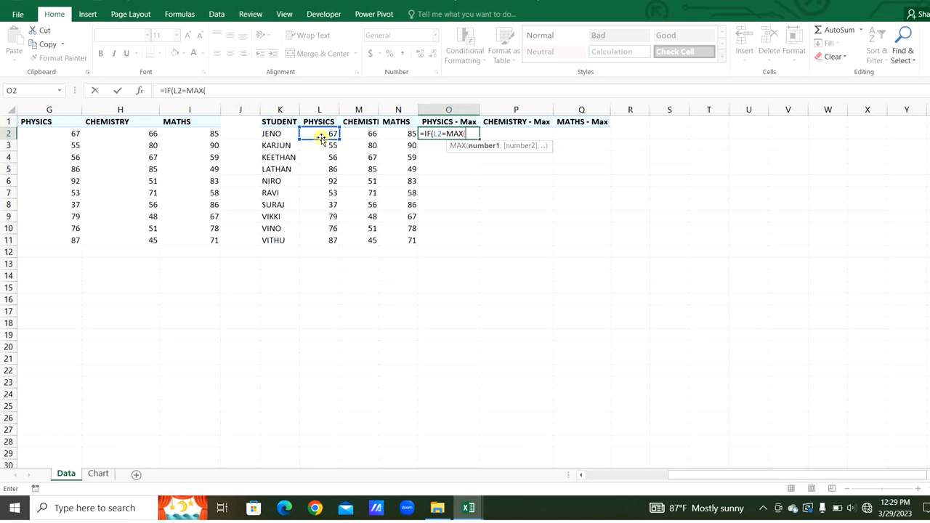
pyautogui.moveTo(321, 135); pyautogui.dragTo(328, 238)
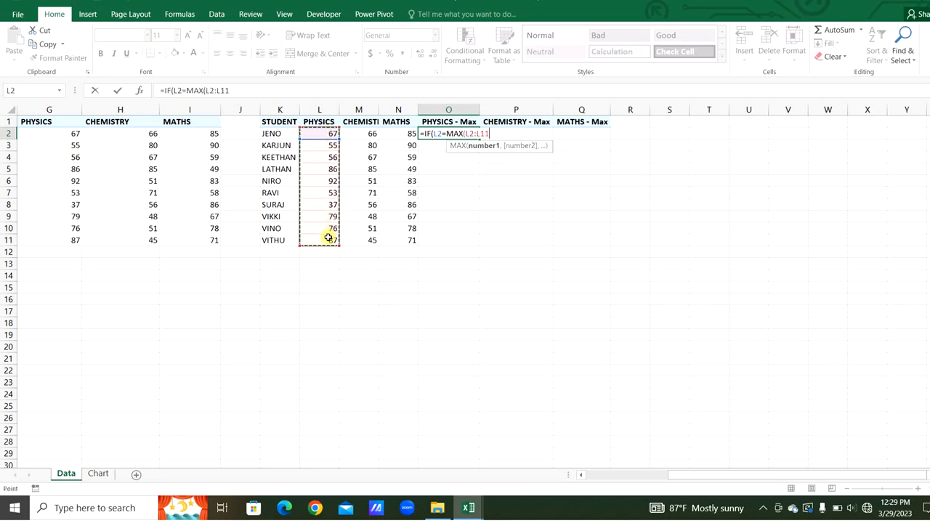
pyautogui.press('F4')
pyautogui.write('),')
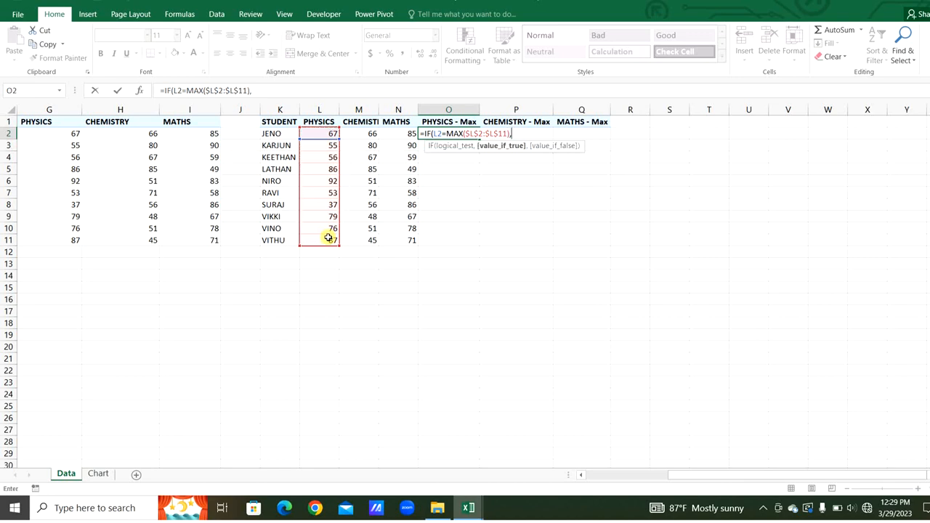
pyautogui.click(320, 133)
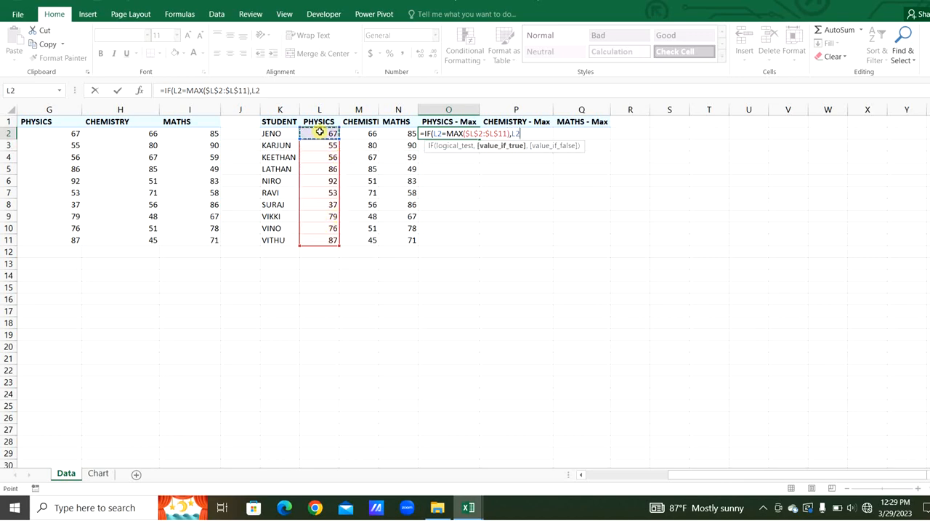
pyautogui.write(',')
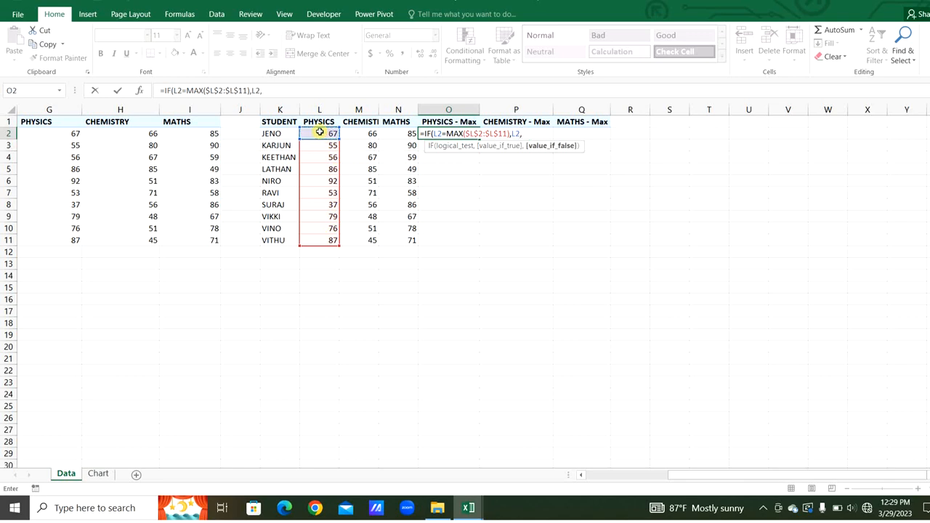
pyautogui.write('"")')
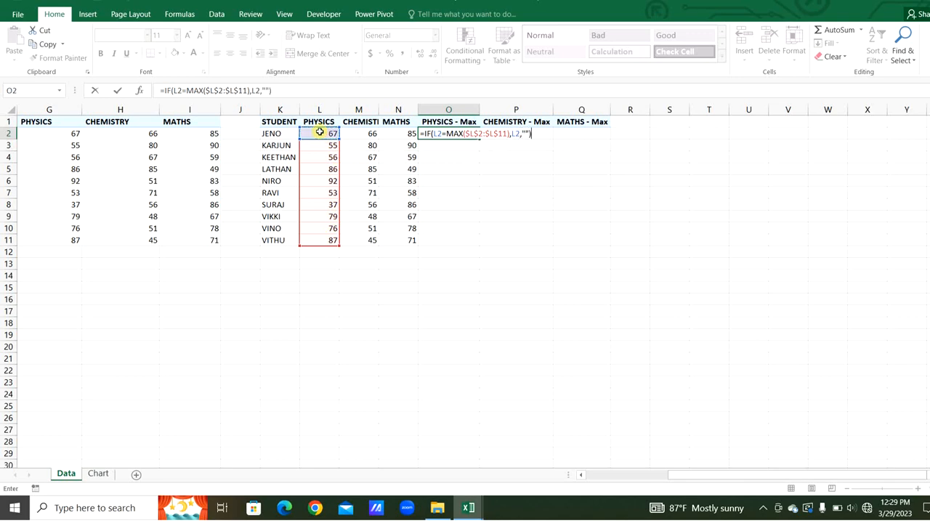
pyautogui.press('Return')
pyautogui.click(455, 129)
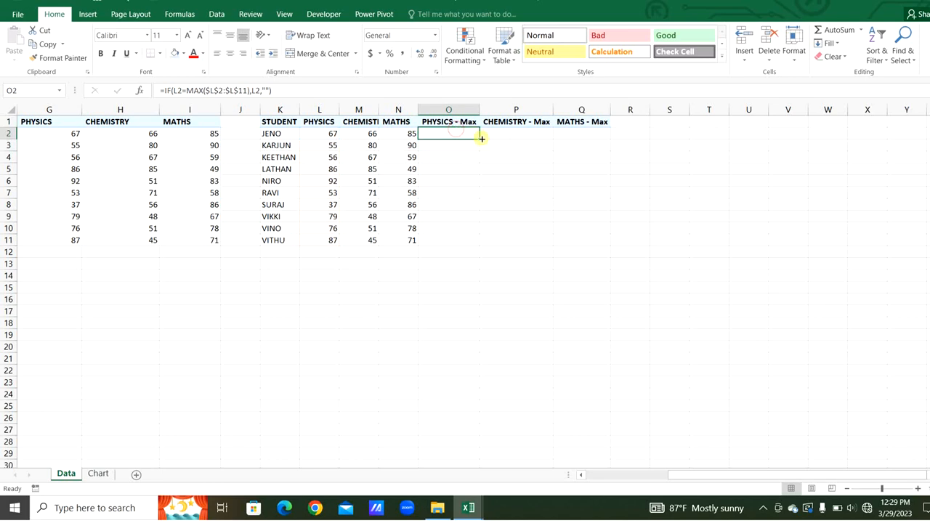
pyautogui.doubleClick(478, 137)
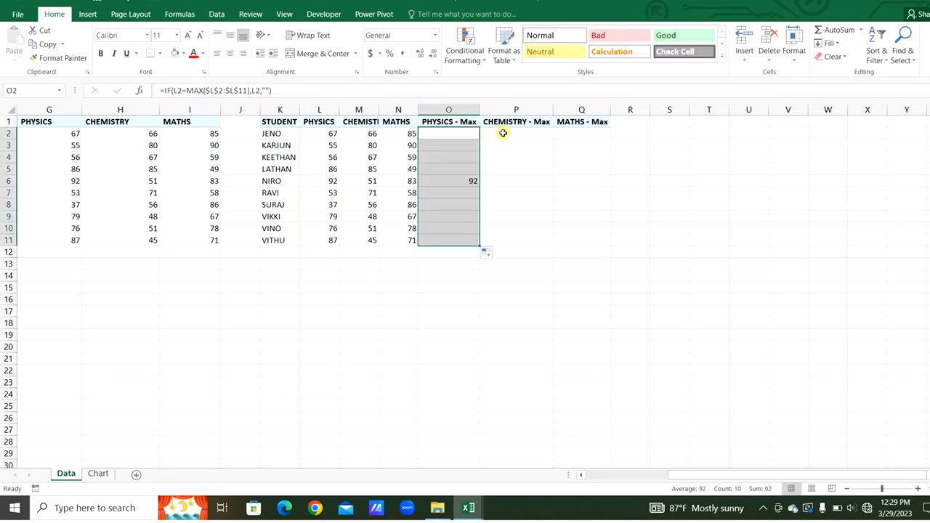
# - Enter =IF(M2=MAX($M$2:$M$11),M2,"") in P2 for CHEMISTRY - Max and fill it down to row 11
pyautogui.click(507, 132)
pyautogui.write('=IF(')
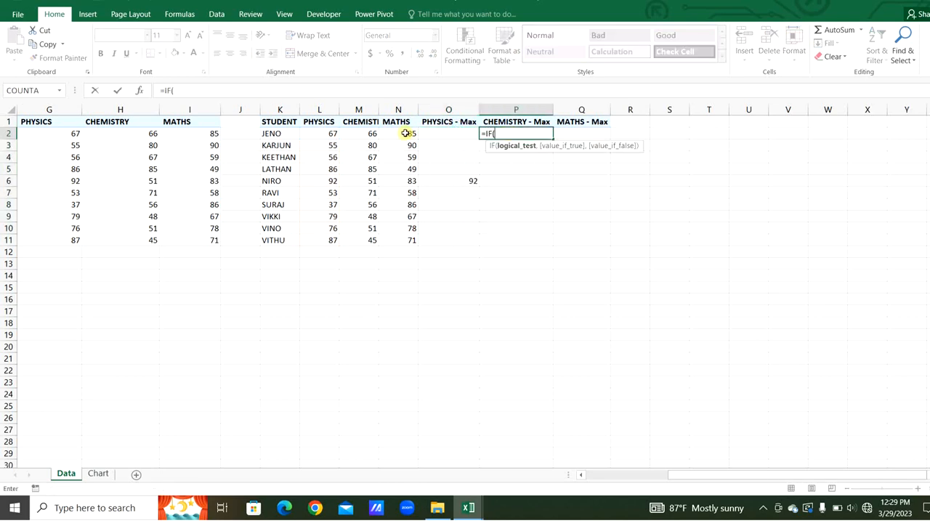
pyautogui.click(361, 132)
pyautogui.write('=MAX(')
pyautogui.moveTo(361, 133); pyautogui.dragTo(364, 237)
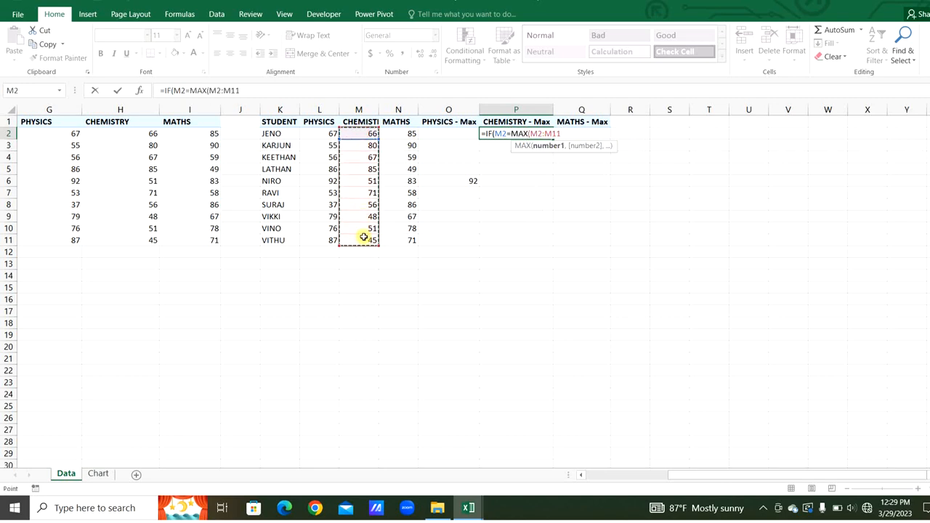
pyautogui.press('F4')
pyautogui.write('),')
pyautogui.click(371, 132)
pyautogui.write(',""')
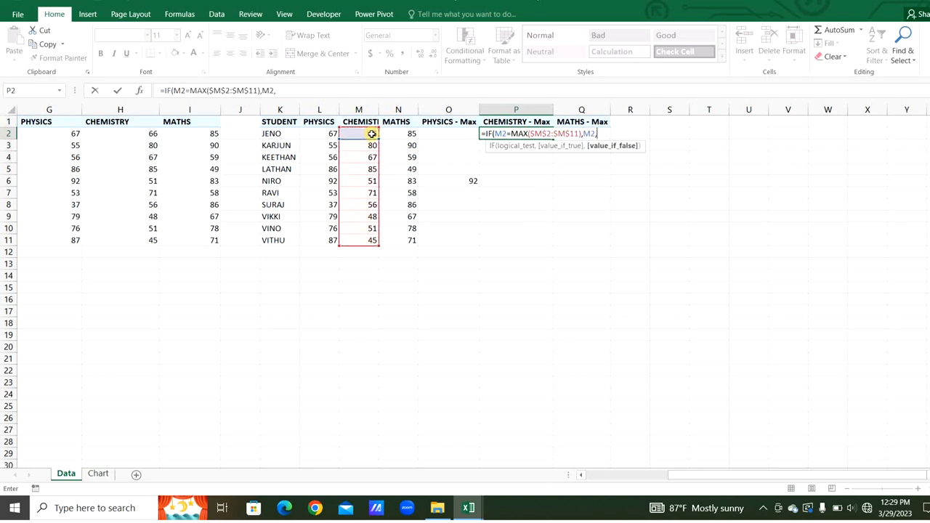
pyautogui.press('Return')
pyautogui.click(546, 137)
pyautogui.doubleClick(547, 138)
# - Enter =IF(N2=MAX($N$2:$N$11),N2,"") in Q2 for MATHS - Max and fill it down to row 11
pyautogui.click(571, 136)
pyautogui.write('=IF(')
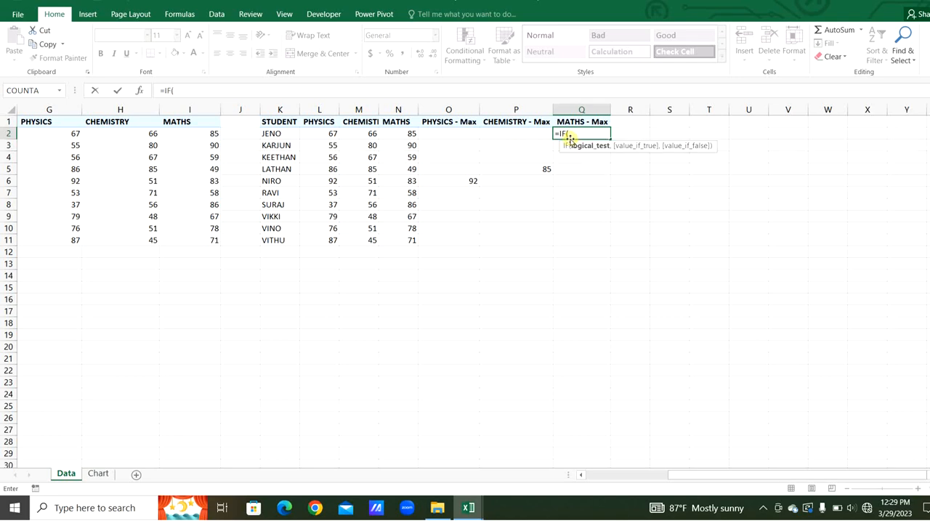
pyautogui.click(390, 133)
pyautogui.write('=MAX(')
pyautogui.moveTo(407, 134); pyautogui.dragTo(409, 237)
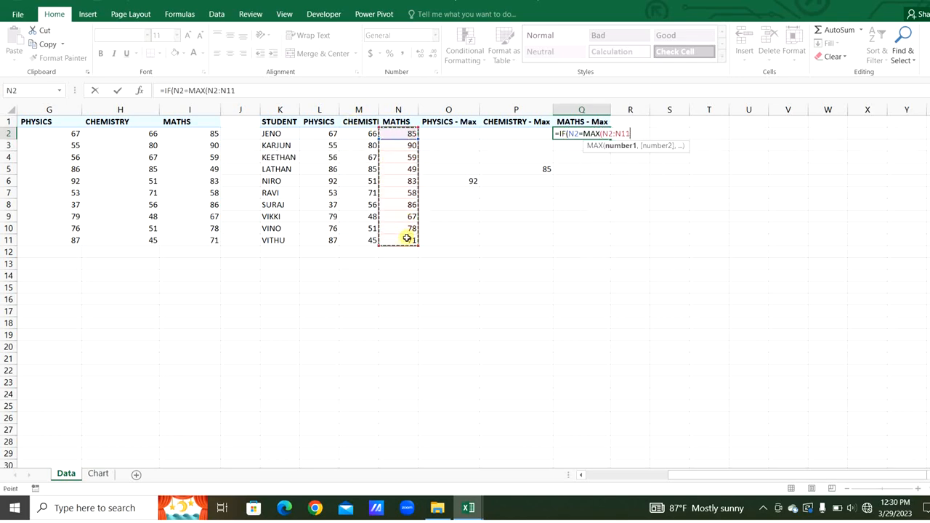
pyautogui.press('F4')
pyautogui.write('),')
pyautogui.click(404, 132)
pyautogui.write(',"")')
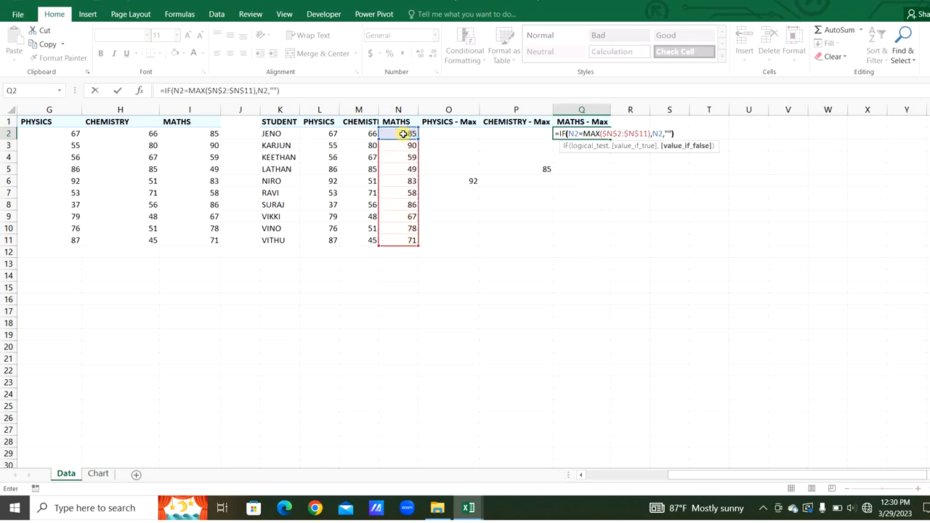
pyautogui.press('Return')
pyautogui.click(602, 138)
pyautogui.moveTo(608, 139); pyautogui.dragTo(607, 243)
# - Apply all borders to the range K1:T12
pyautogui.moveTo(288, 122); pyautogui.dragTo(727, 253)
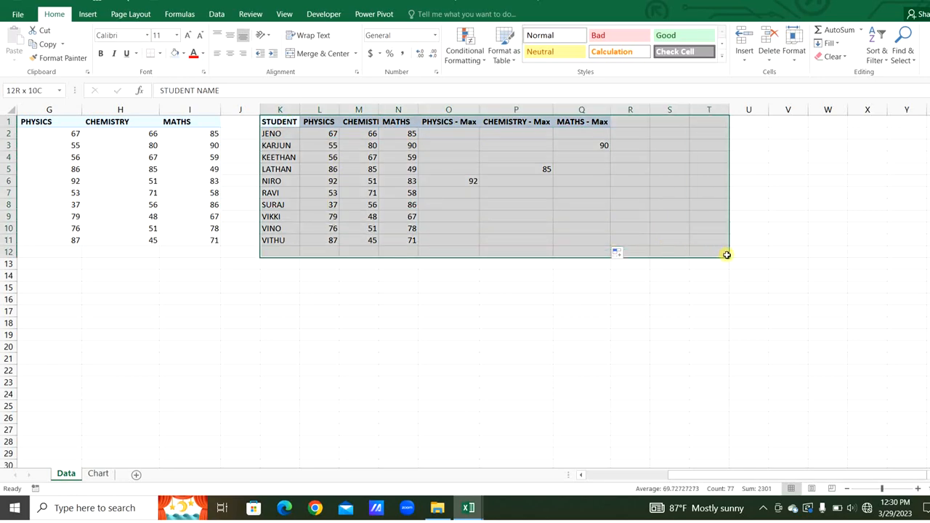
pyautogui.click(159, 53)
pyautogui.click(168, 158)
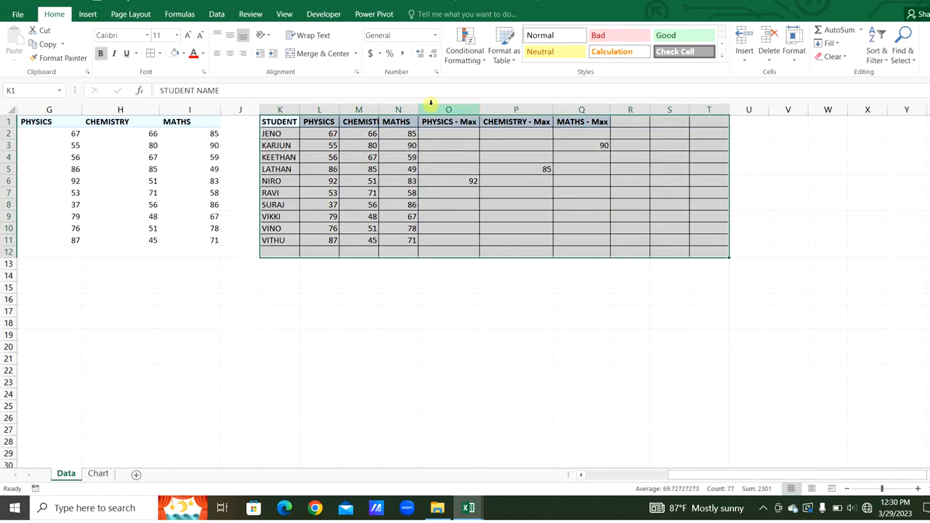
# - Add the headers PHYSICS - Champ, CHEMISTRY - Champ and MATHS - Champ in R1:T1
pyautogui.click(529, 338)
pyautogui.press('Up')
pyautogui.press('Up')
pyautogui.press('Up')
pyautogui.click(637, 124)
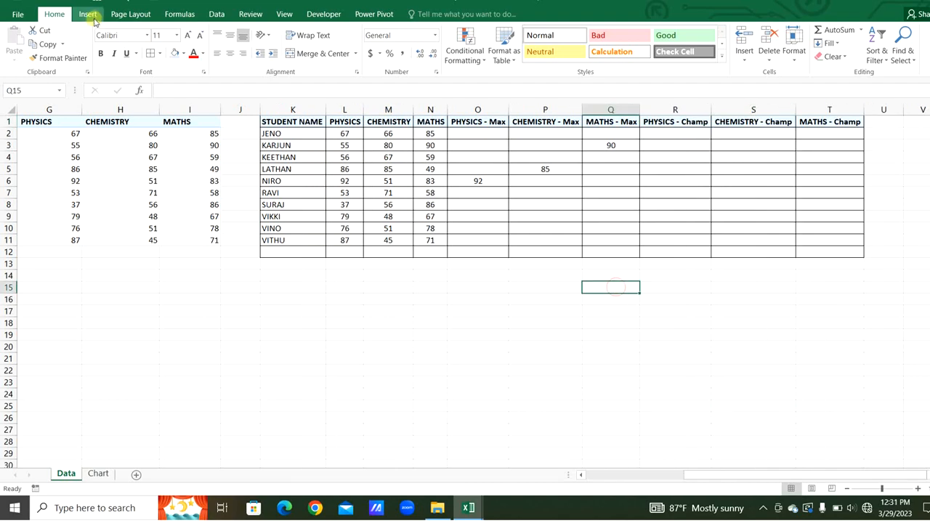
# - Insert the Webdings trophy symbol, character code 37, into cell Q15
pyautogui.click(88, 15)
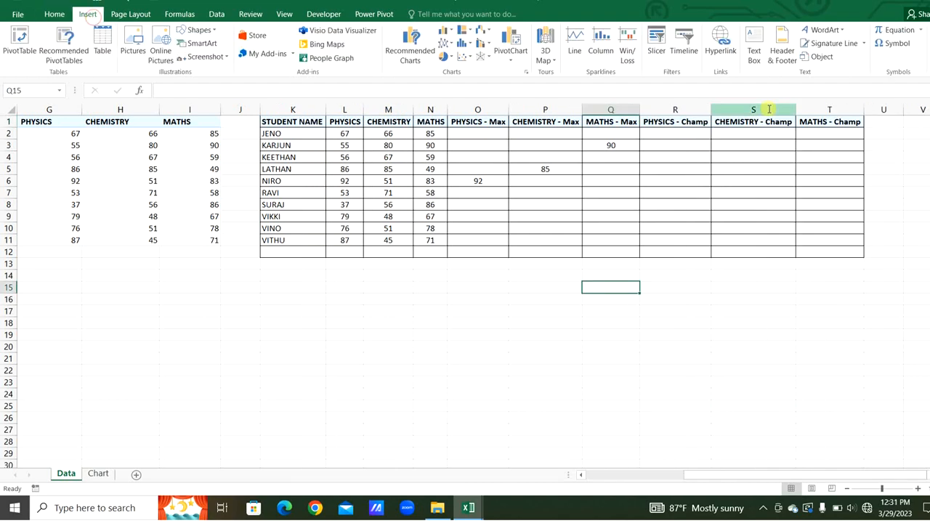
pyautogui.click(895, 45)
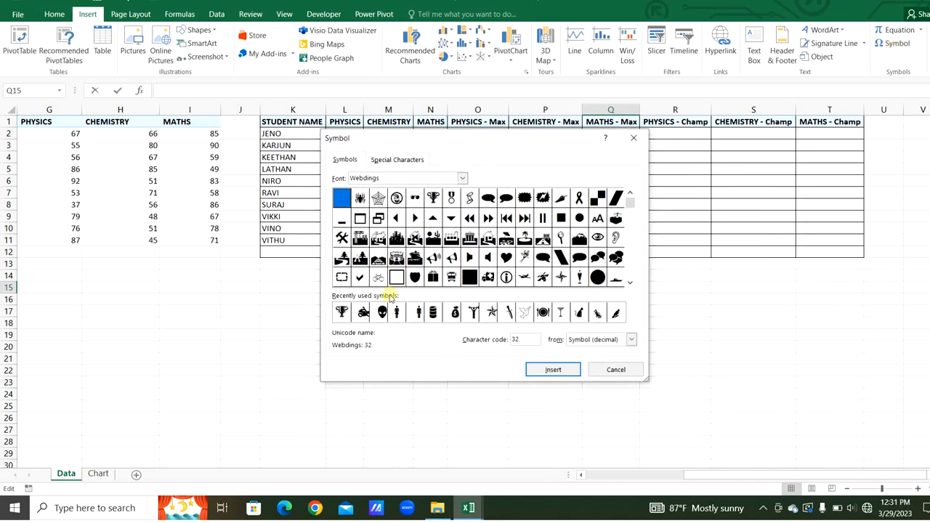
pyautogui.click(343, 311)
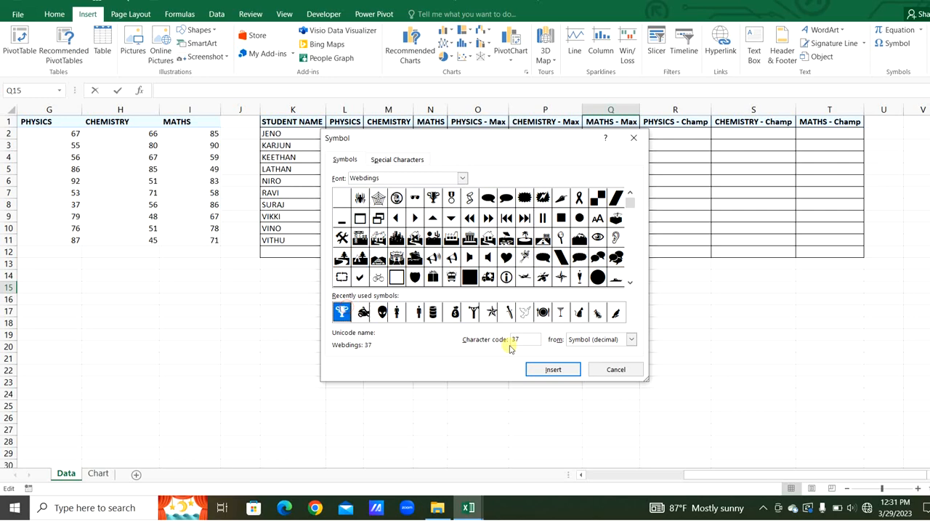
pyautogui.click(551, 369)
pyautogui.click(617, 370)
pyautogui.press('Return')
pyautogui.click(608, 288)
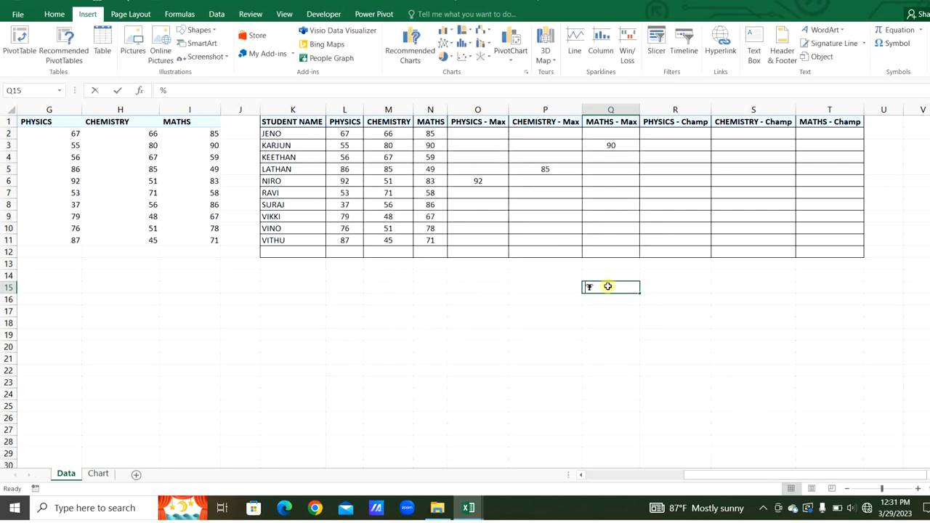
pyautogui.click(667, 145)
pyautogui.moveTo(674, 133); pyautogui.dragTo(828, 131)
pyautogui.moveTo(498, 135); pyautogui.dragTo(605, 134)
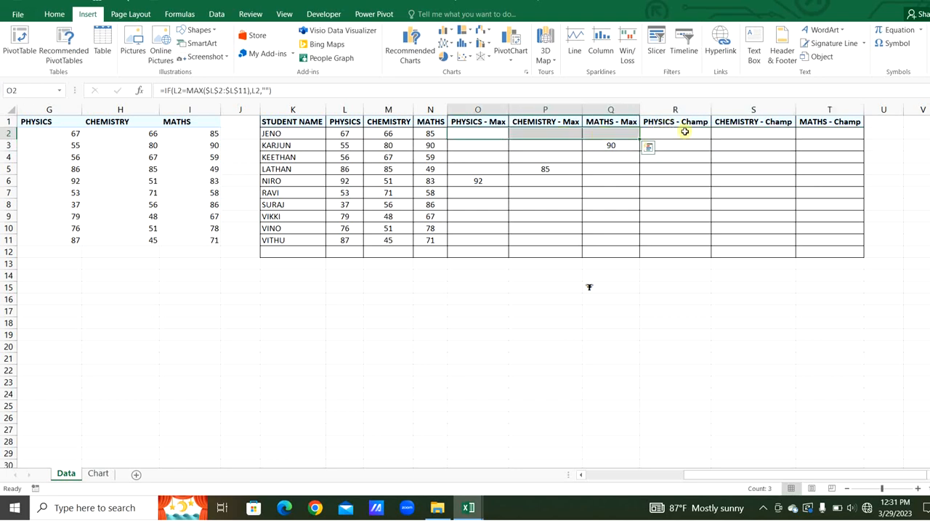
pyautogui.click(684, 131)
# - Open the trophy symbol in Q15 for editing to read its underlying character
pyautogui.click(589, 286)
pyautogui.write('%')
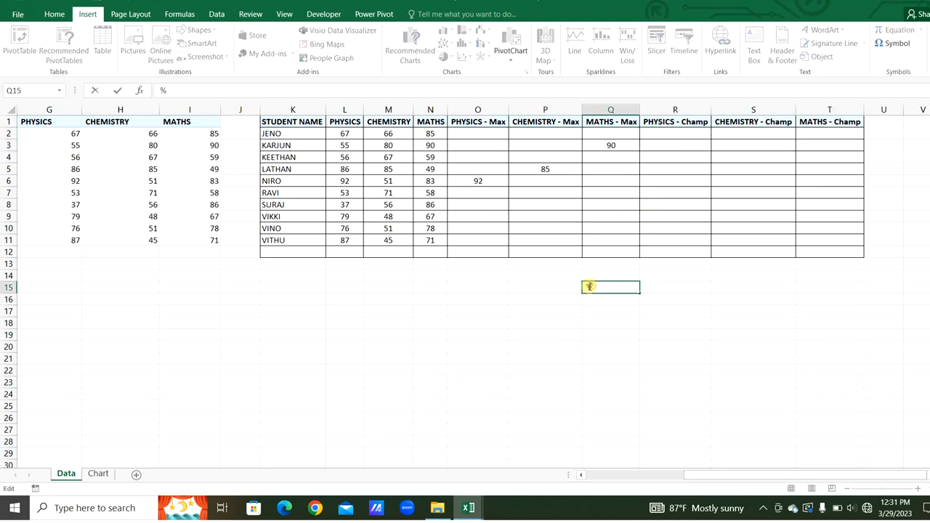
pyautogui.doubleClick(589, 286)
# - Enter =IF(L2=MAX($L$2:$L$11),"%","") in R2 for PHYSICS - Champ
pyautogui.click(677, 133)
pyautogui.write('=IF(')
pyautogui.click(350, 133)
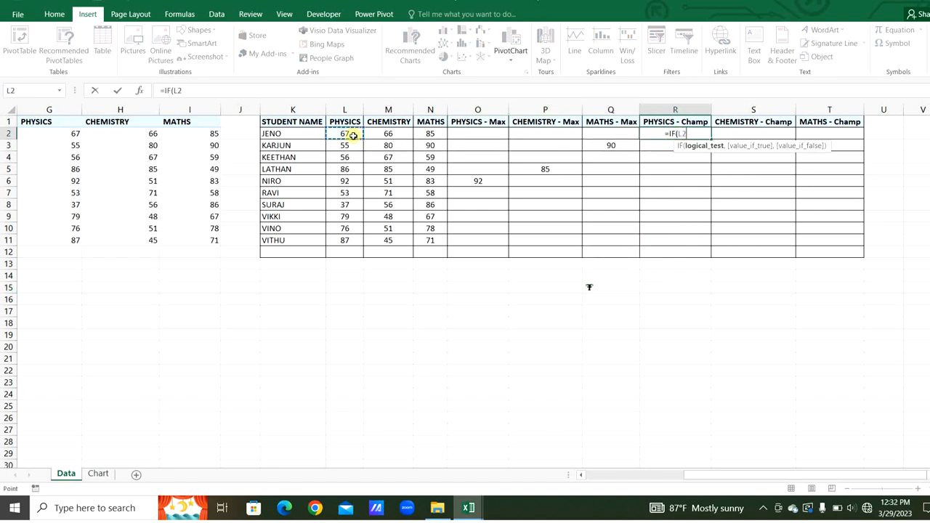
pyautogui.write('=max')
pyautogui.press('Tab')
pyautogui.moveTo(351, 134); pyautogui.dragTo(351, 238)
pyautogui.press('F4')
pyautogui.write('),"%","')
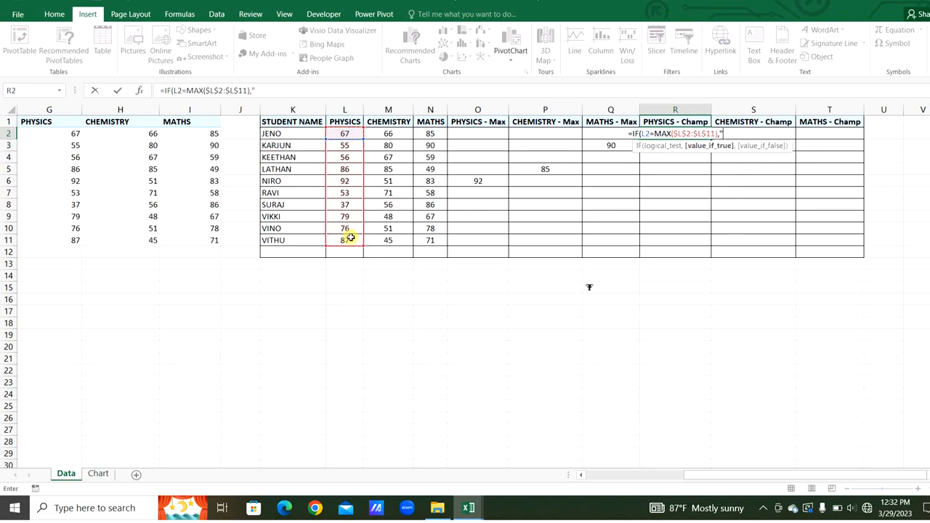
pyautogui.write('")')
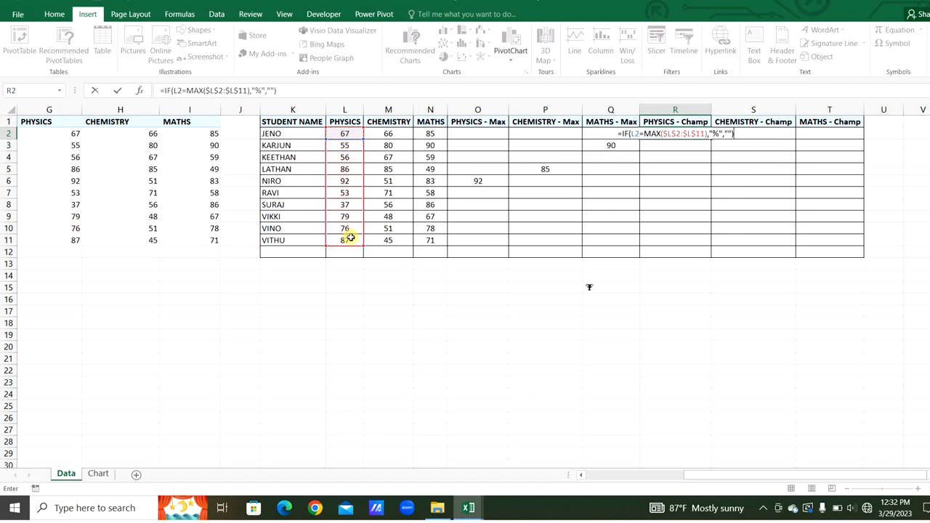
pyautogui.press('Return')
# - Enter =IF(M2=MAX($M$2:$M$11),"%","") in S2 for CHEMISTRY - Champ
pyautogui.click(762, 133)
pyautogui.write('=if')
pyautogui.press('Tab')
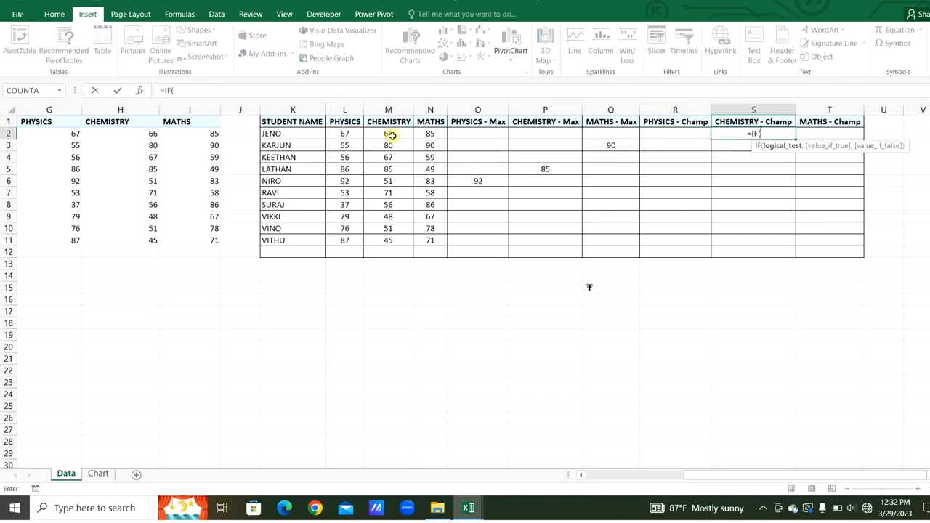
pyautogui.click(388, 133)
pyautogui.write('=max')
pyautogui.press('Tab')
pyautogui.moveTo(388, 133); pyautogui.dragTo(392, 240)
pyautogui.press('F4')
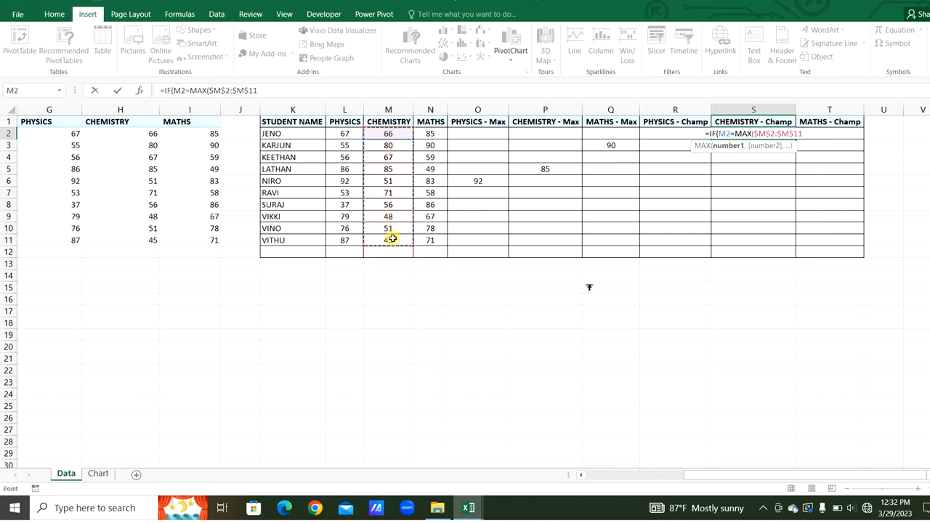
pyautogui.write('),"%","')
pyautogui.press('Return')
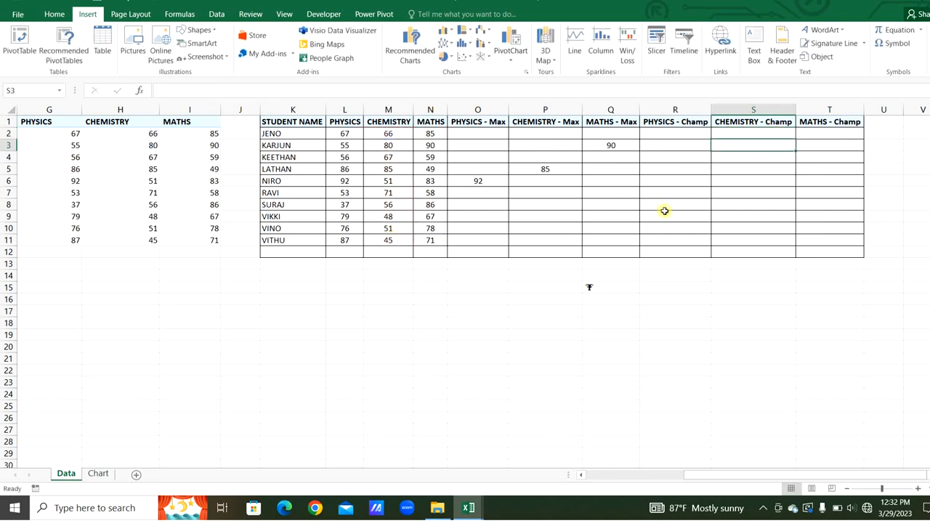
# - Enter =IF(N2=MAX($N$2:$N$11),"%","") in T2 for MATHS - Champ
pyautogui.click(829, 133)
pyautogui.write('=IF(')
pyautogui.click(431, 135)
pyautogui.write('=MA')
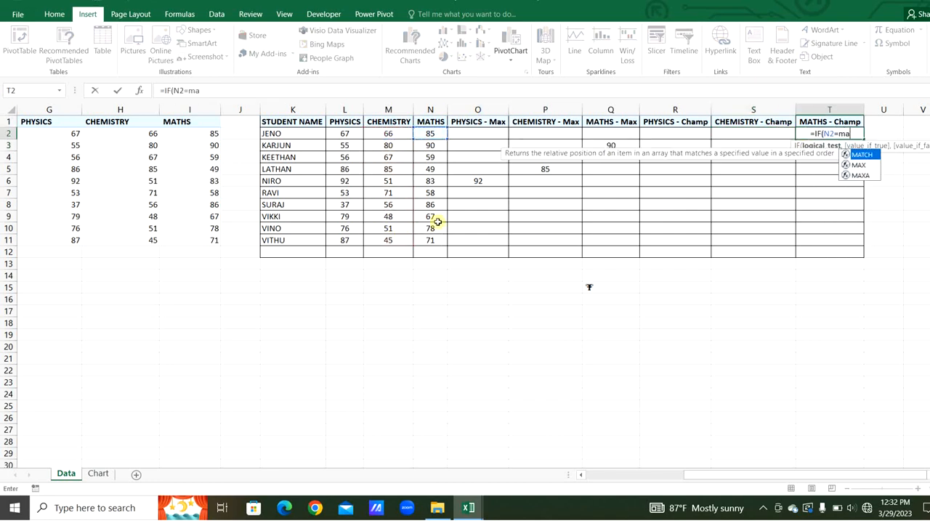
pyautogui.write('X(')
pyautogui.moveTo(431, 134); pyautogui.dragTo(431, 241)
pyautogui.press('F4')
pyautogui.write('),"%","")')
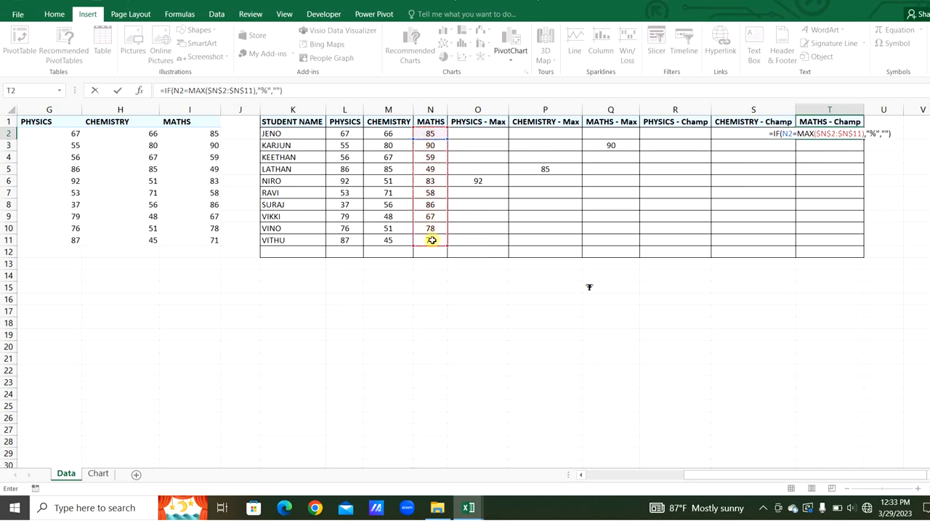
pyautogui.press('Return')
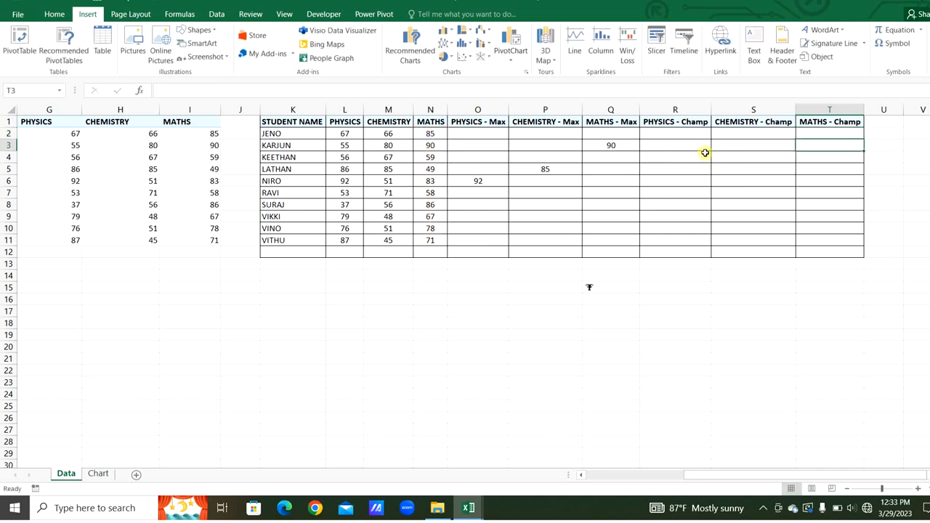
# - Fill the three Champ formulas down R2:T12 and set those cells to the Webdings font
pyautogui.moveTo(696, 133); pyautogui.dragTo(853, 255)
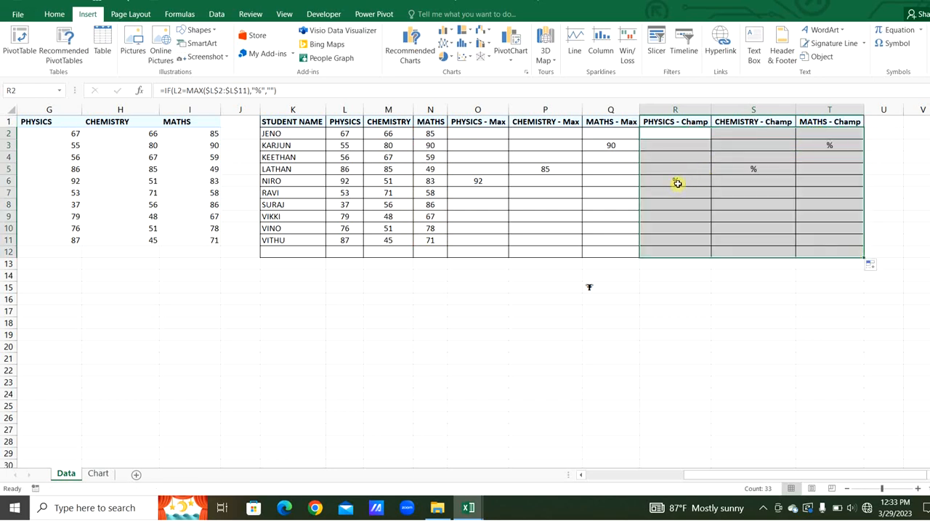
pyautogui.click(55, 13)
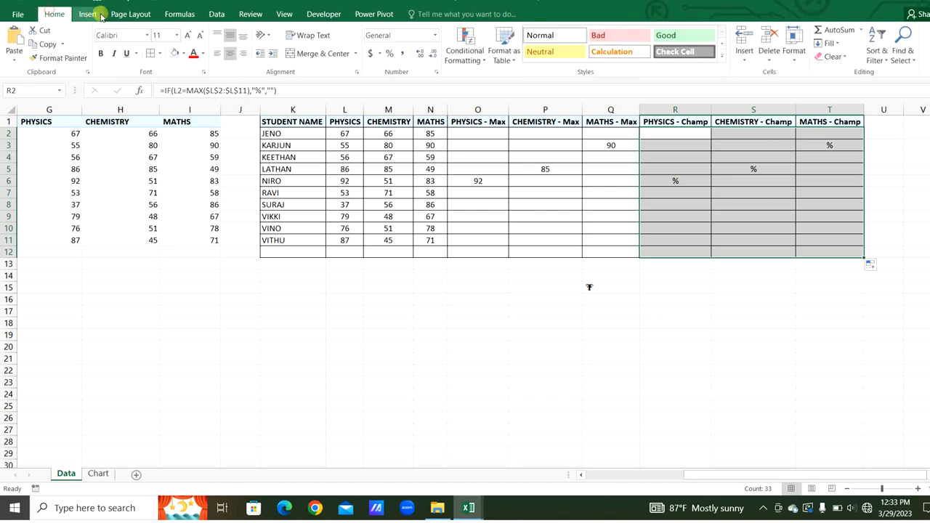
pyautogui.click(111, 35)
pyautogui.write('Webdings')
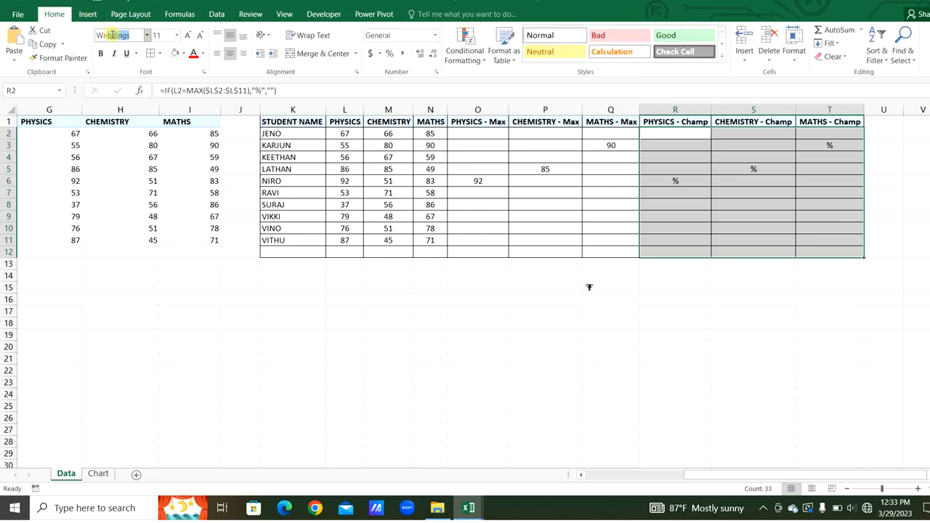
pyautogui.press('Return')
# - Clear the sample trophy symbol from cell Q15
pyautogui.click(592, 286)
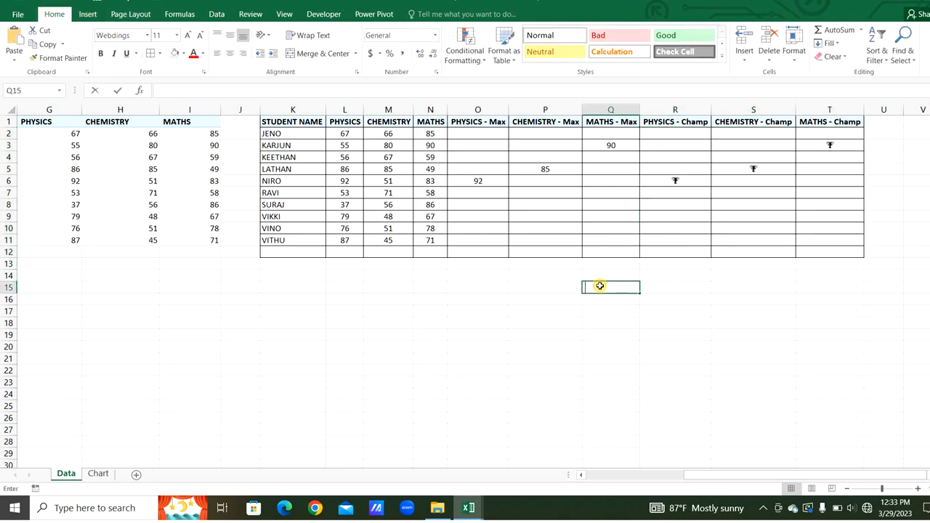
pyautogui.doubleClick(600, 286)
pyautogui.click(730, 300)
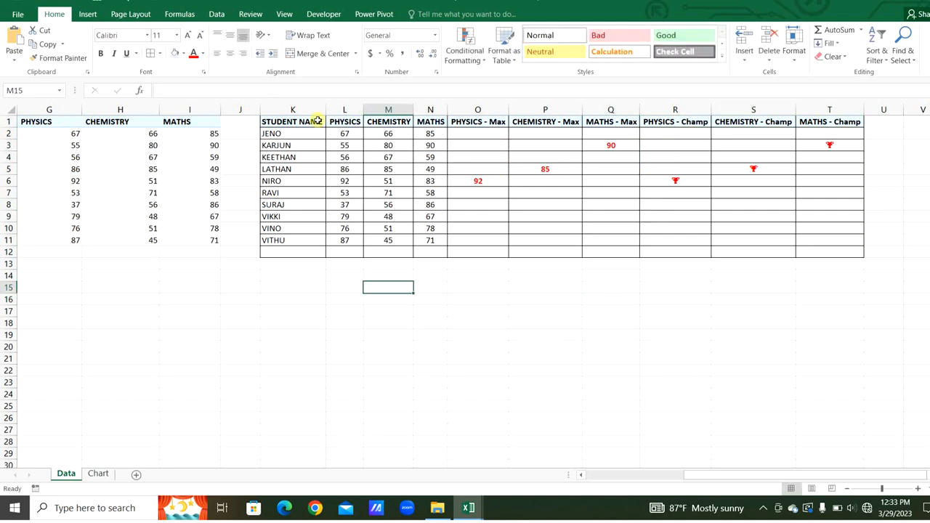
# - Insert a 2-D clustered column chart from the student names and subject marks in K1:N11
pyautogui.moveTo(317, 121); pyautogui.dragTo(422, 239)
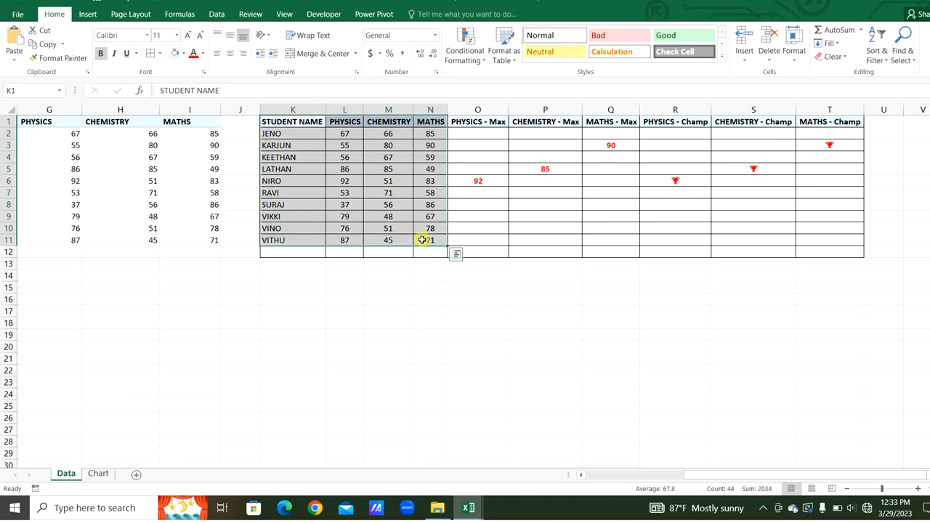
pyautogui.click(88, 13)
pyautogui.click(445, 30)
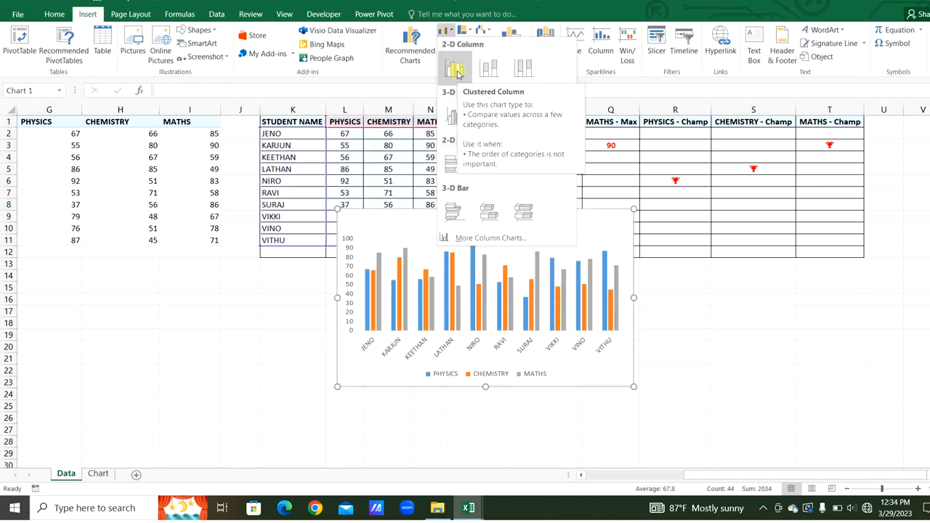
pyautogui.click(455, 70)
# - Remove the chart's gridlines and enlarge the chart to span roughly columns H to Q
pyautogui.click(648, 216)
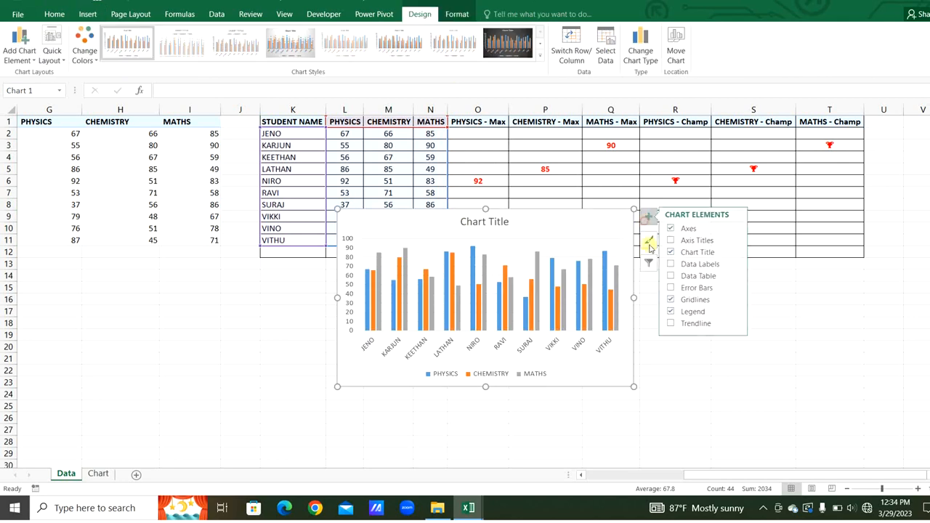
pyautogui.click(675, 301)
pyautogui.moveTo(337, 387); pyautogui.dragTo(119, 407)
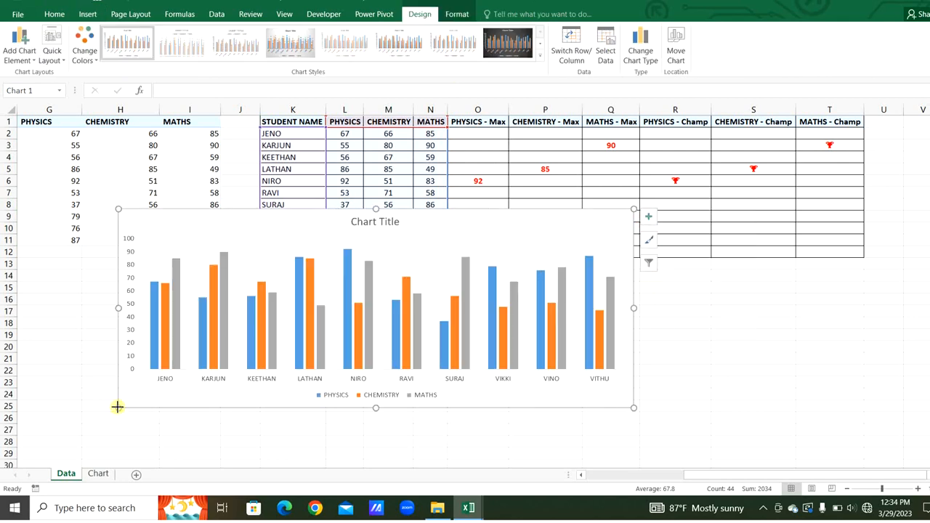
# - Move the chart from the Data sheet to the Chart sheet
pyautogui.hotkey('ctrl', 'x')
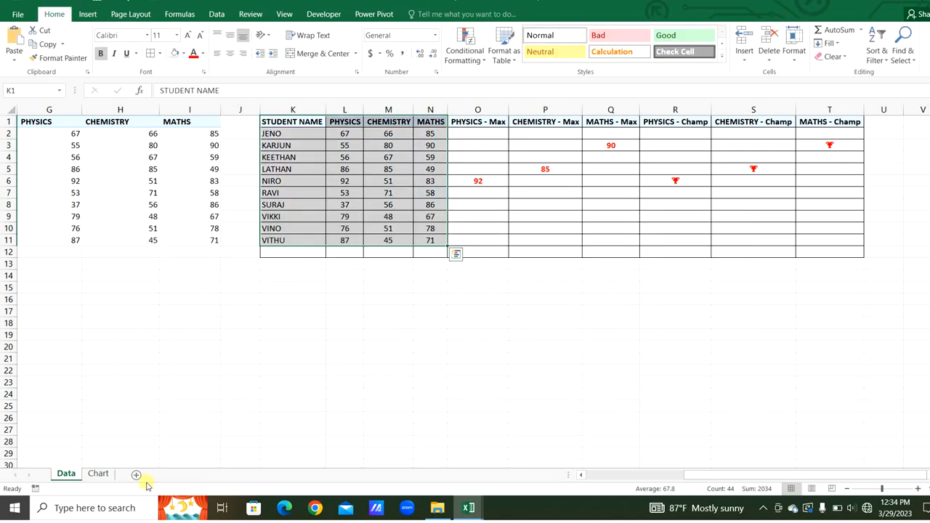
pyautogui.click(100, 473)
pyautogui.hotkey('ctrl', 'v')
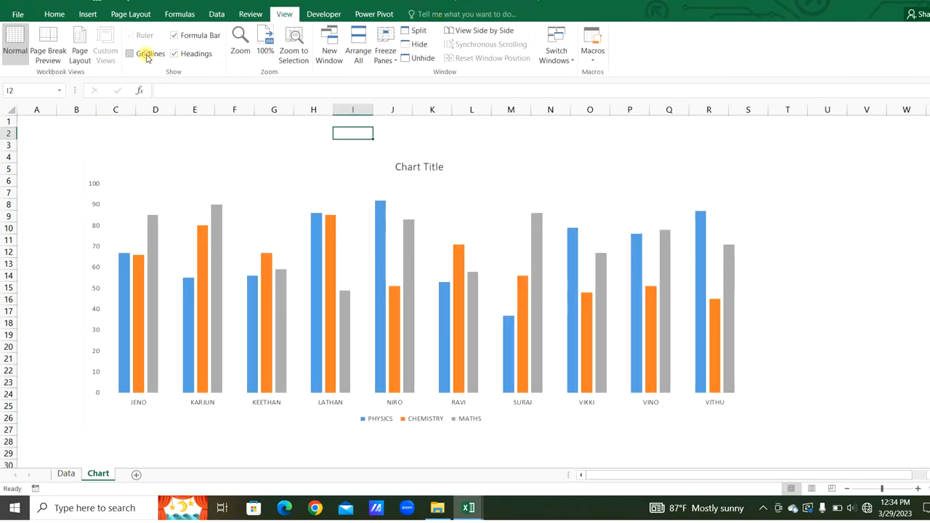
# - Hide the Chart sheet's row and column headings and fill all its cells with light blue
pyautogui.click(175, 54)
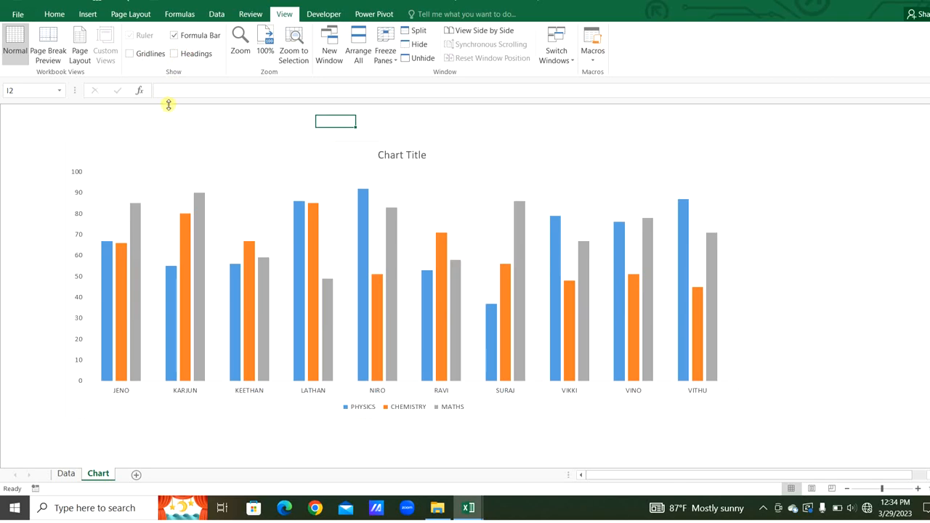
pyautogui.hotkey('ctrl', 'a')
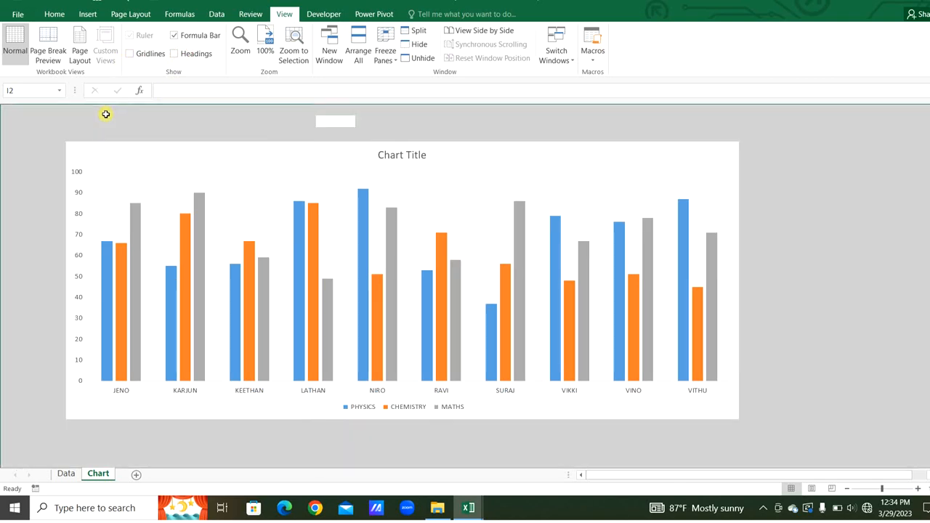
pyautogui.click(56, 14)
# - Set the chart area to no fill and no outline
pyautogui.click(189, 154)
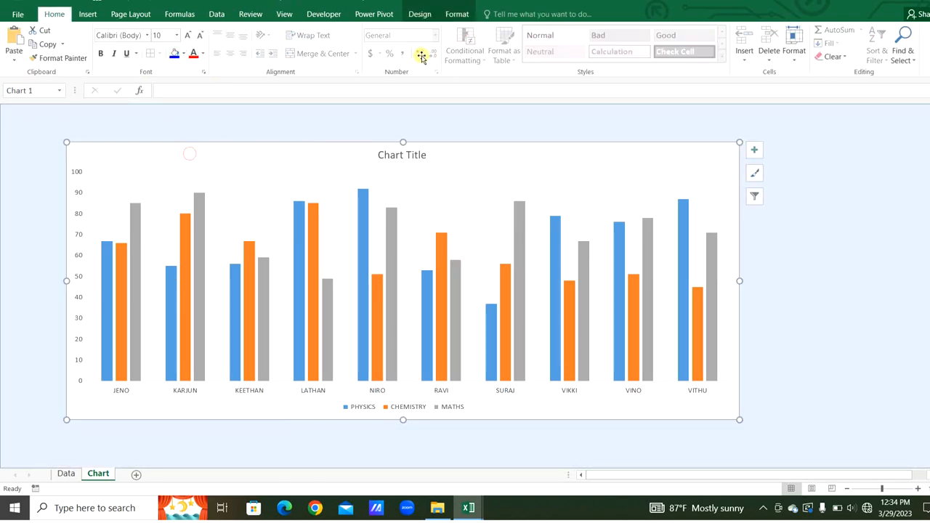
pyautogui.click(456, 14)
pyautogui.click(456, 32)
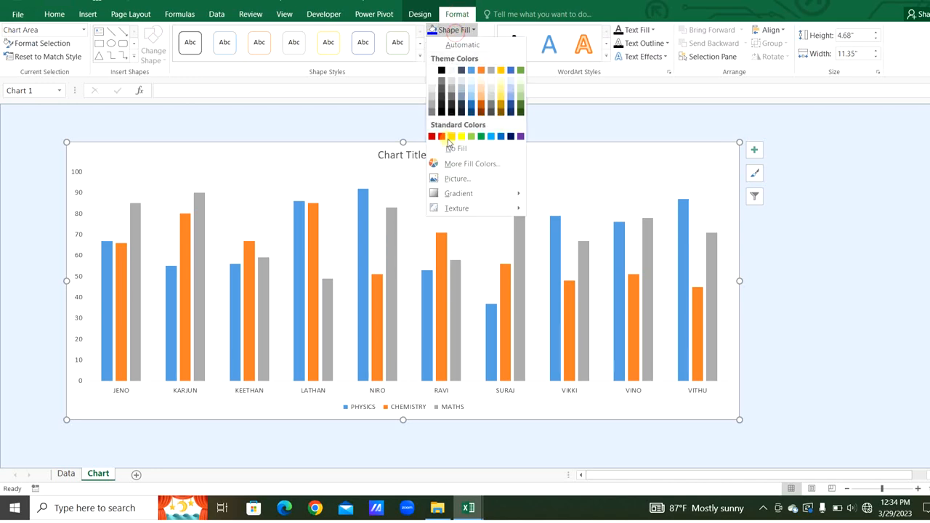
pyautogui.click(450, 148)
pyautogui.click(457, 43)
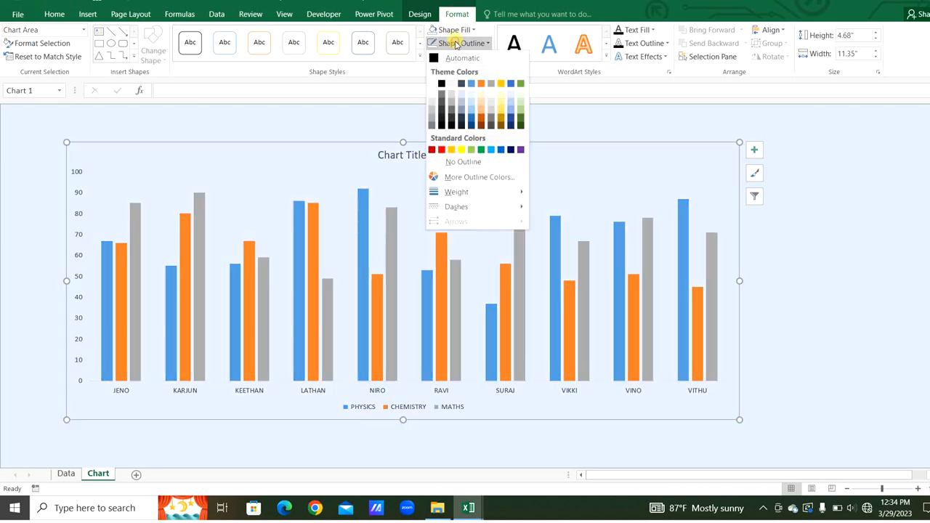
pyautogui.click(453, 161)
# - Add a chart series named from Data!$O$1 (PHYSICS - Max) with values Data!$O$2:$O$12
pyautogui.rightClick(241, 188)
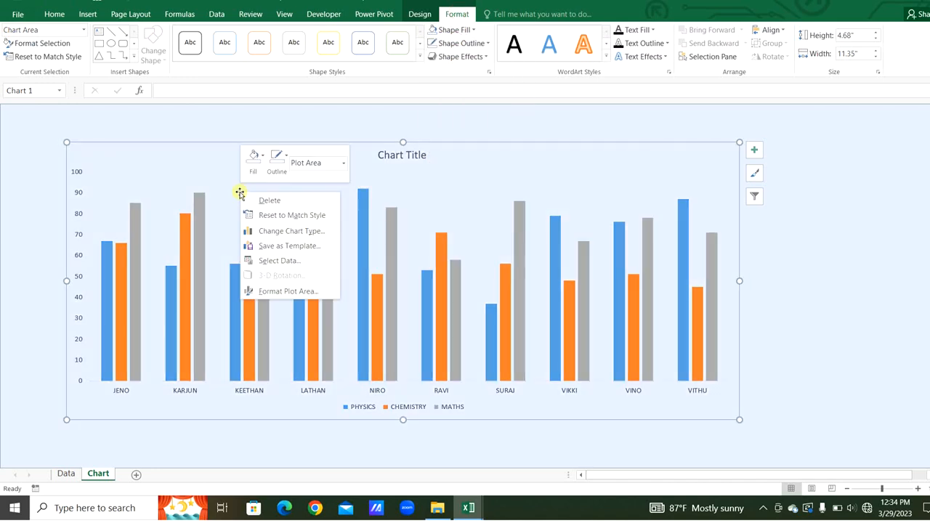
pyautogui.click(274, 260)
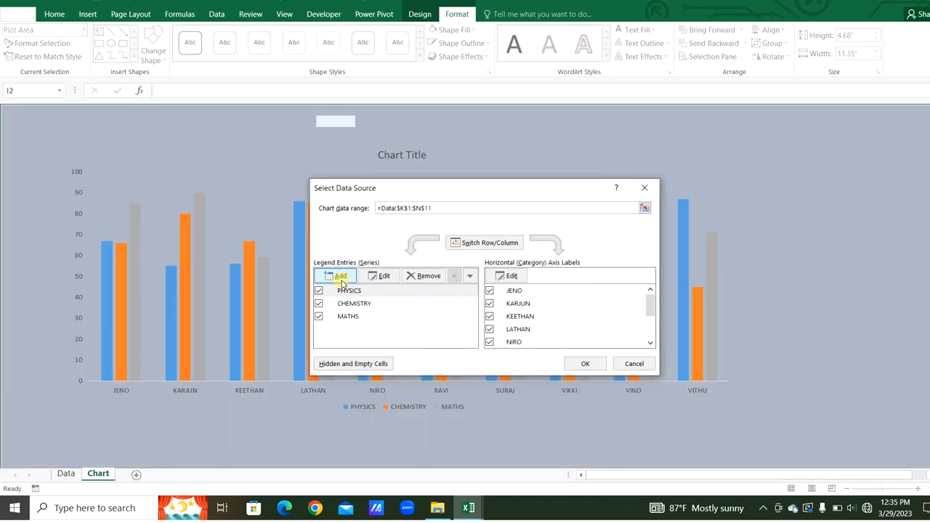
pyautogui.click(342, 282)
pyautogui.click(67, 473)
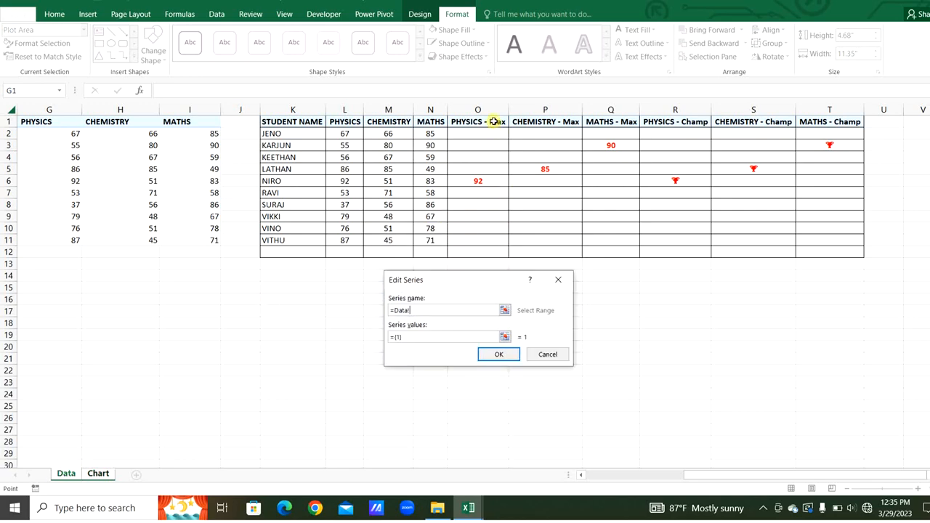
pyautogui.click(494, 121)
pyautogui.moveTo(429, 338); pyautogui.dragTo(373, 336)
pyautogui.press('BackSpace')
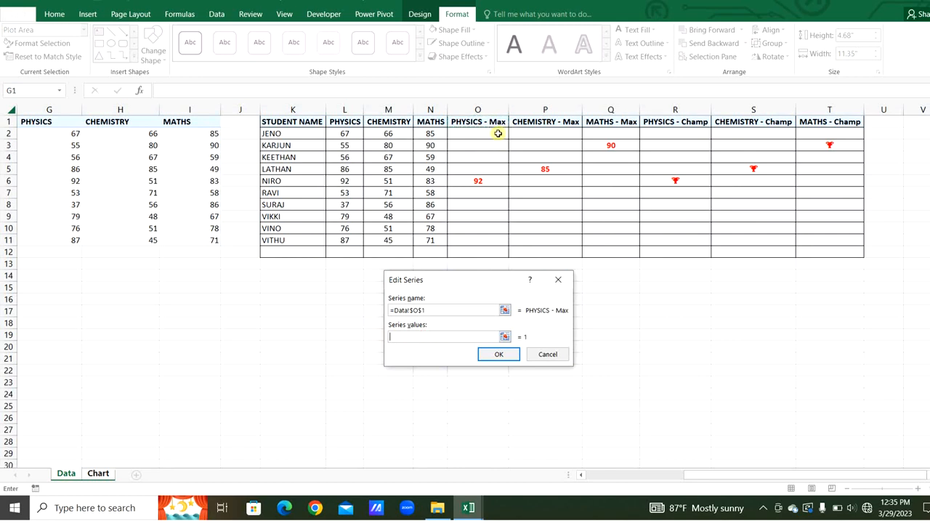
pyautogui.moveTo(498, 134); pyautogui.dragTo(494, 251)
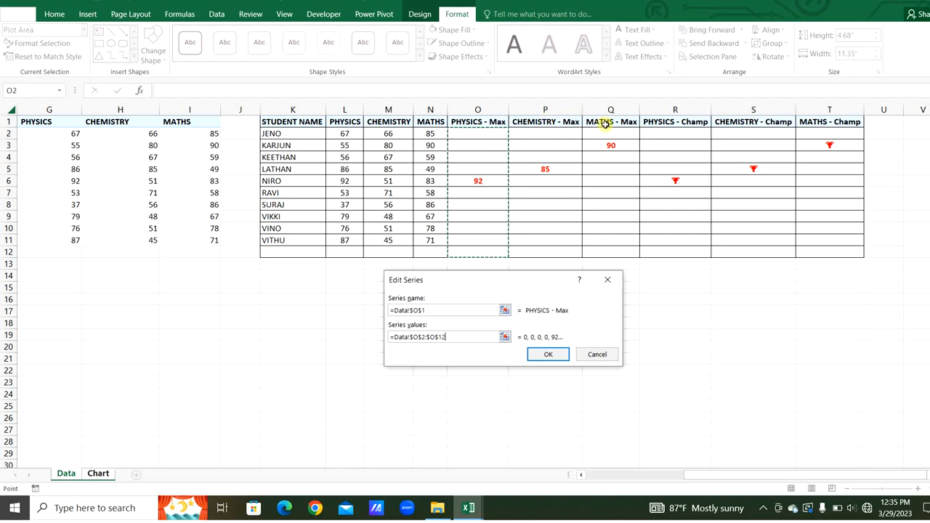
pyautogui.click(549, 353)
# - Add a chart series named from Data!$P$1 (CHEMISTRY - Max) with values Data!$P$2:$P$12
pyautogui.click(351, 276)
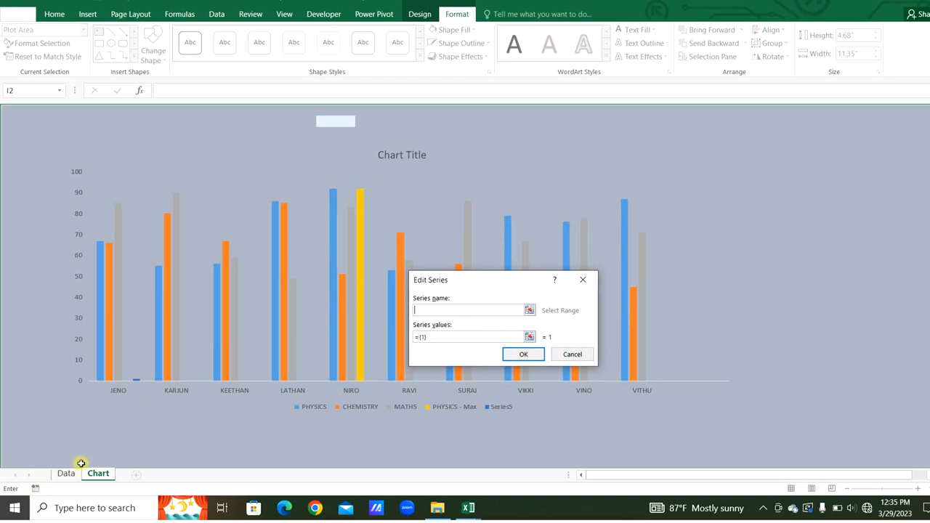
pyautogui.click(66, 473)
pyautogui.click(559, 121)
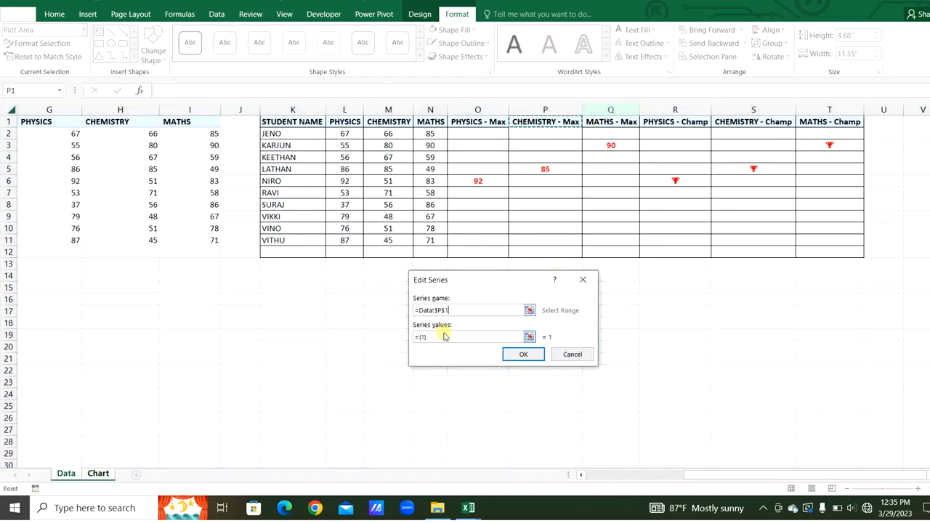
pyautogui.moveTo(436, 337); pyautogui.dragTo(398, 338)
pyautogui.press('BackSpace')
pyautogui.moveTo(557, 136); pyautogui.dragTo(559, 252)
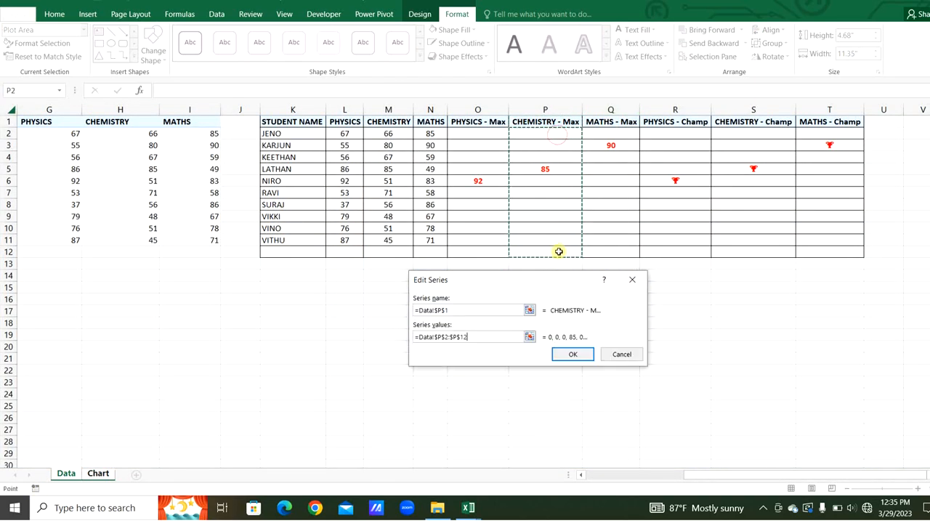
pyautogui.click(572, 354)
# - Add a chart series named from Data!$Q$1 (MATHS - Max) with values Data!$Q$2:$Q$12 and apply the data source changes
pyautogui.click(352, 276)
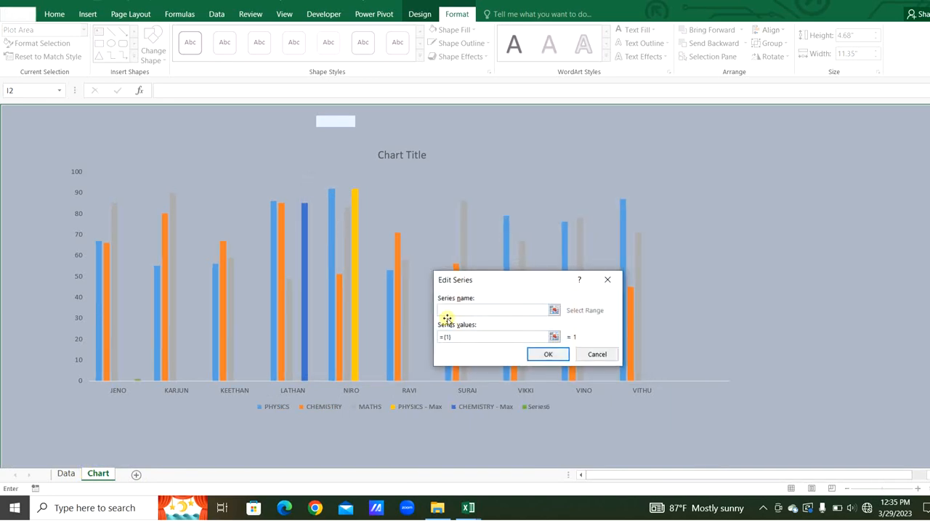
pyautogui.click(65, 473)
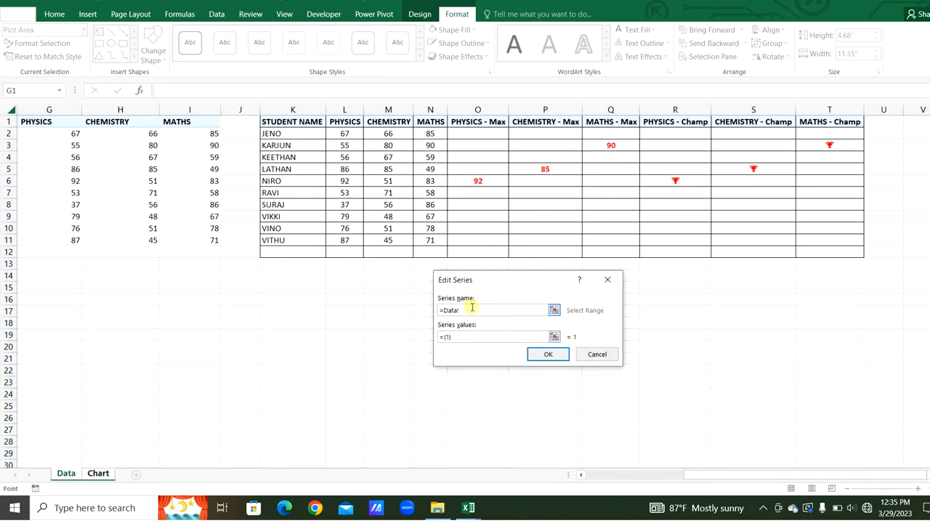
pyautogui.moveTo(471, 307); pyautogui.dragTo(428, 308)
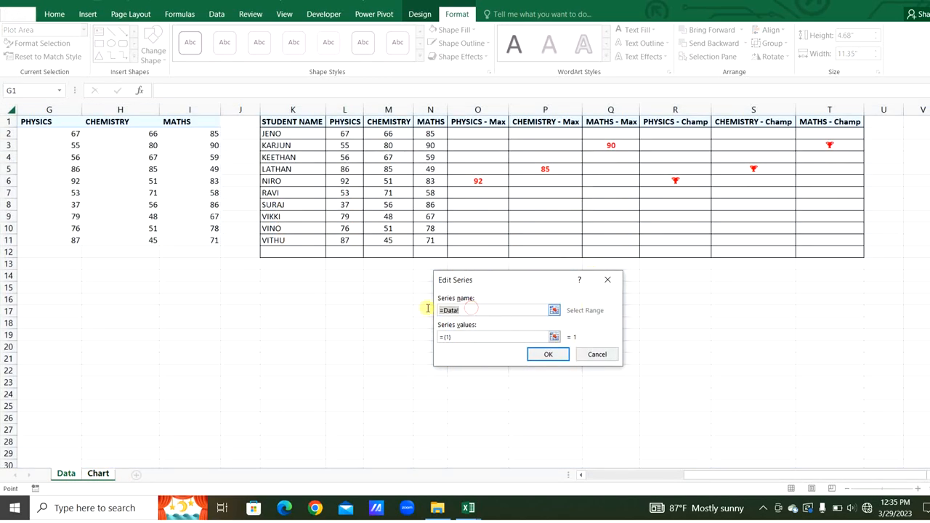
pyautogui.click(602, 128)
pyautogui.moveTo(472, 336); pyautogui.dragTo(439, 337)
pyautogui.press('BackSpace')
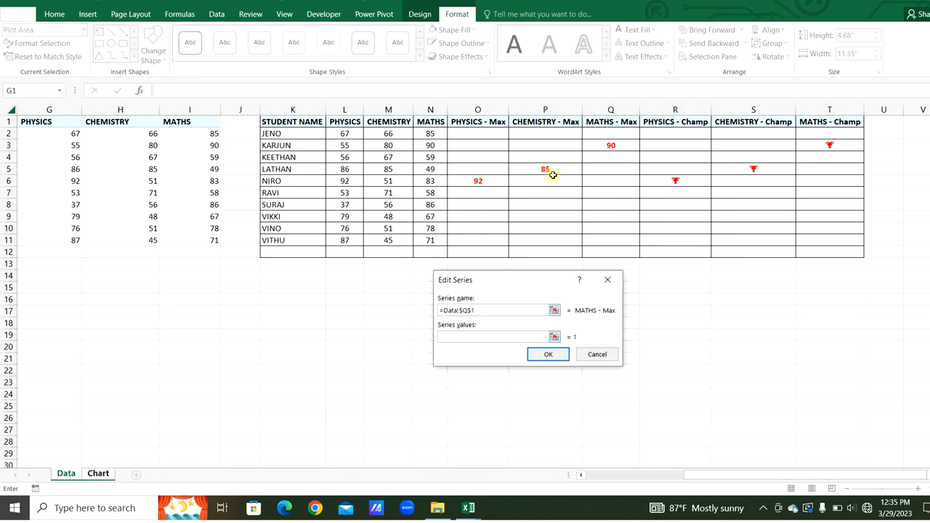
pyautogui.moveTo(606, 135); pyautogui.dragTo(613, 243)
pyautogui.click(596, 354)
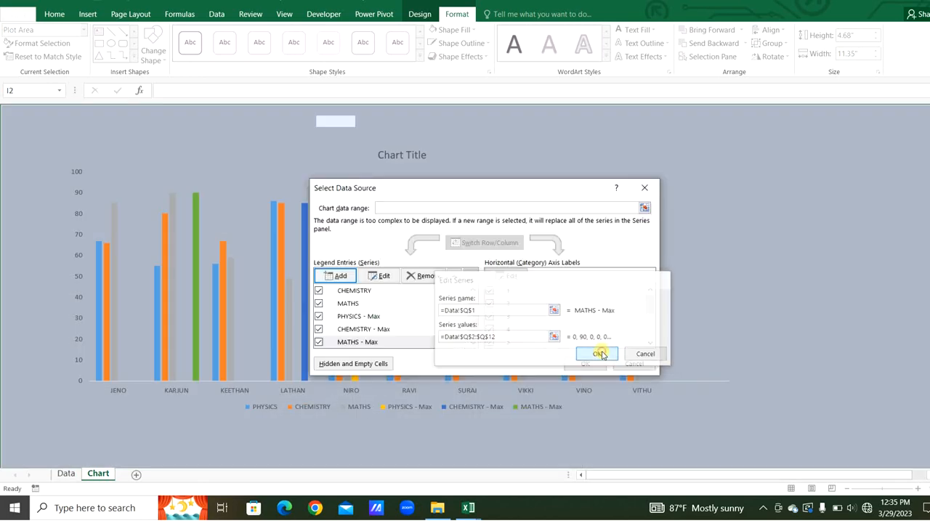
pyautogui.click(600, 364)
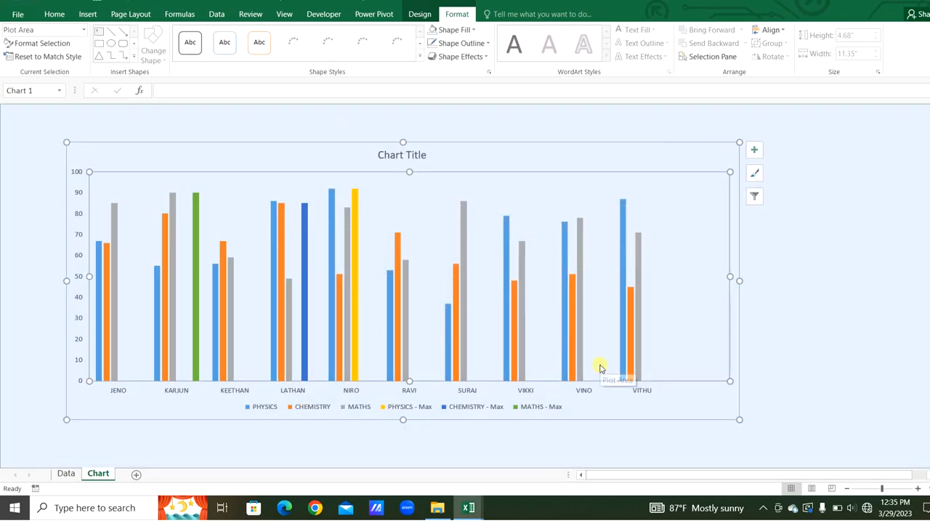
pyautogui.click(773, 346)
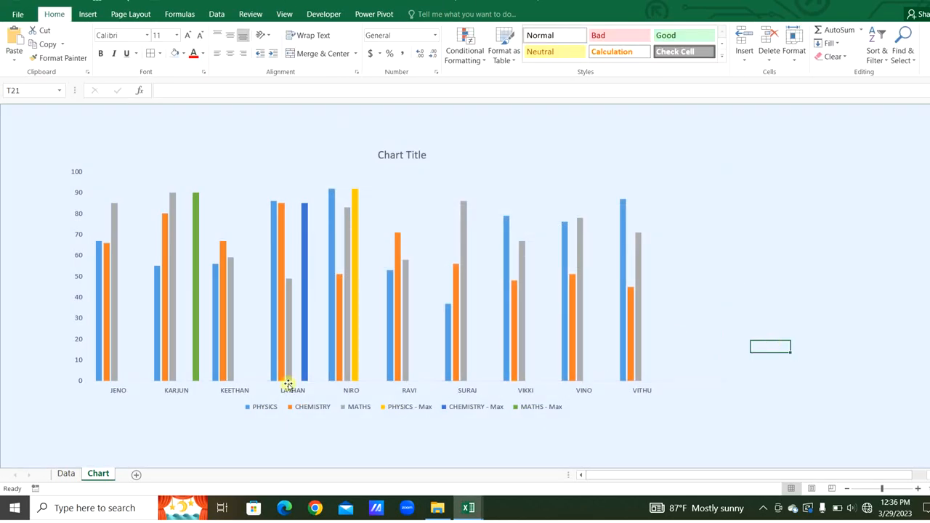
# - Plot the MATHS - Max series on the secondary axis
pyautogui.moveTo(195, 374)
pyautogui.moveTo(307, 382)
pyautogui.moveTo(357, 376)
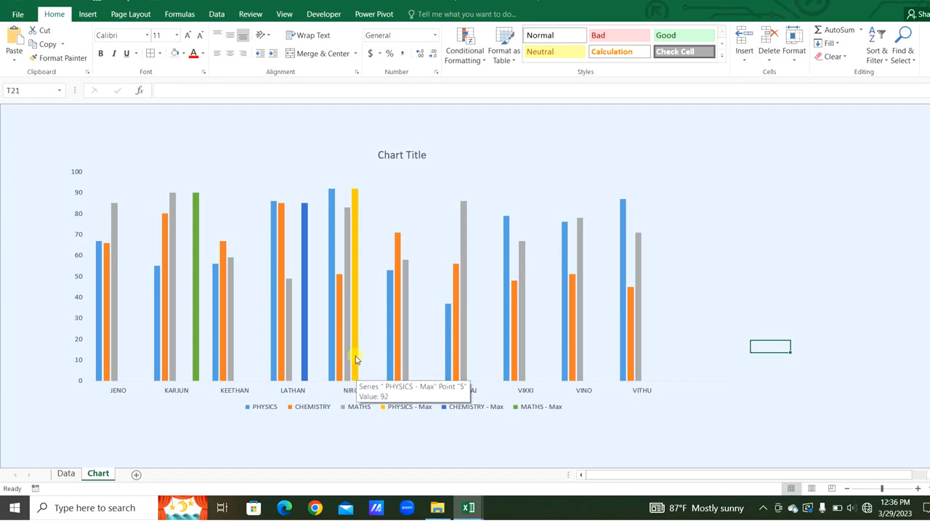
pyautogui.click(195, 309)
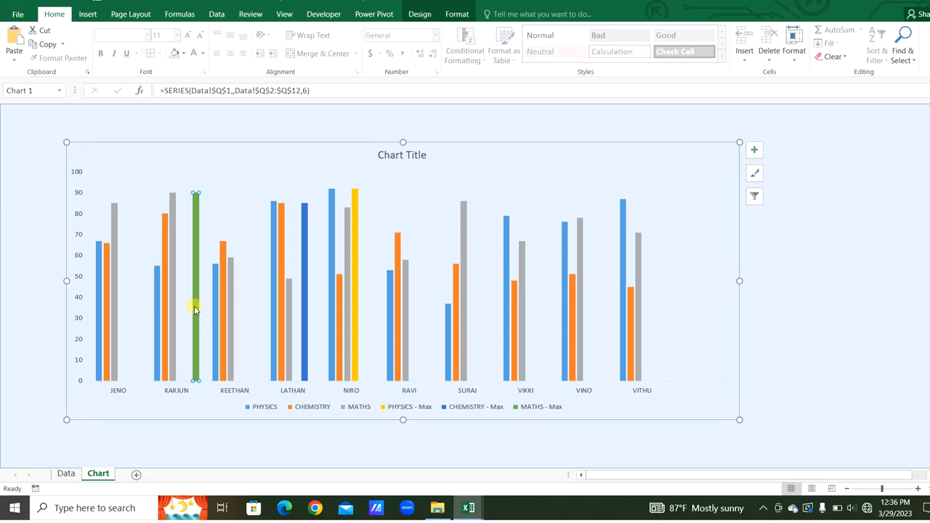
pyautogui.doubleClick(194, 308)
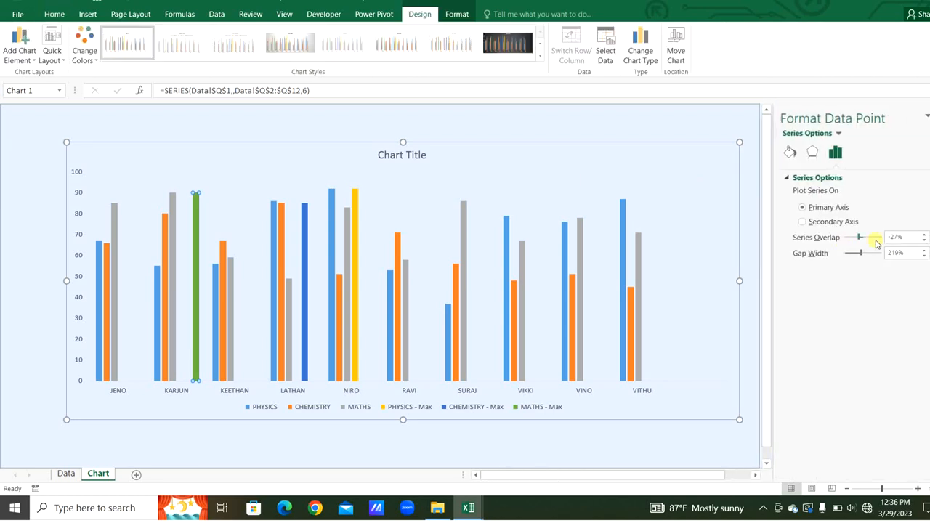
pyautogui.click(802, 222)
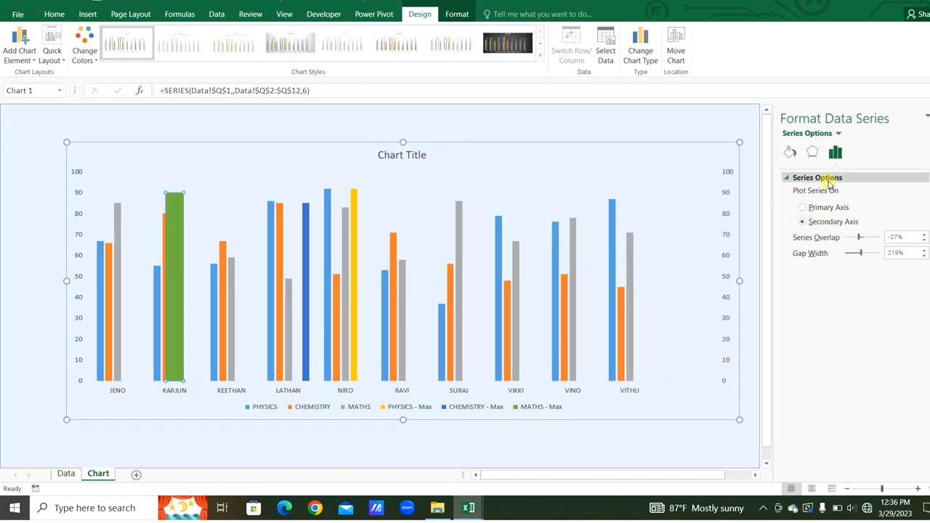
# - Plot the CHEMISTRY - Max and PHYSICS - Max series on the secondary axis
pyautogui.click(305, 371)
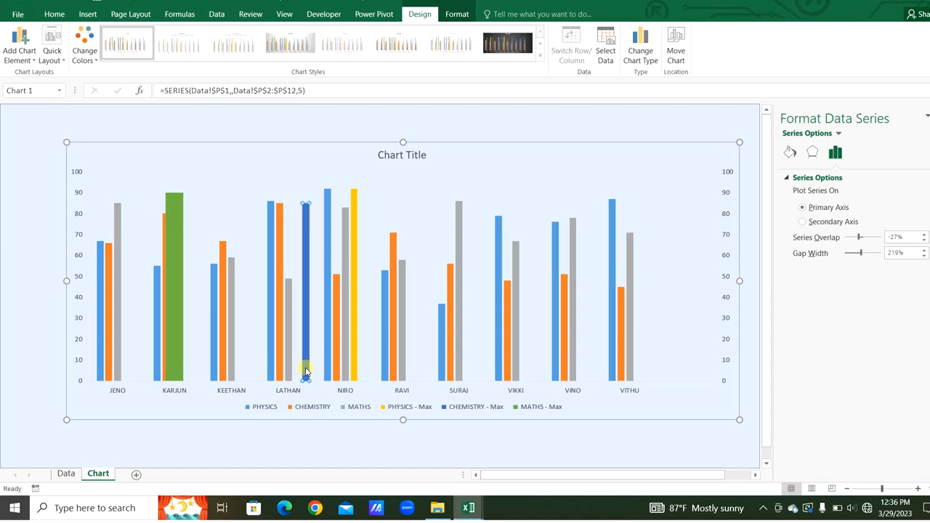
pyautogui.click(803, 224)
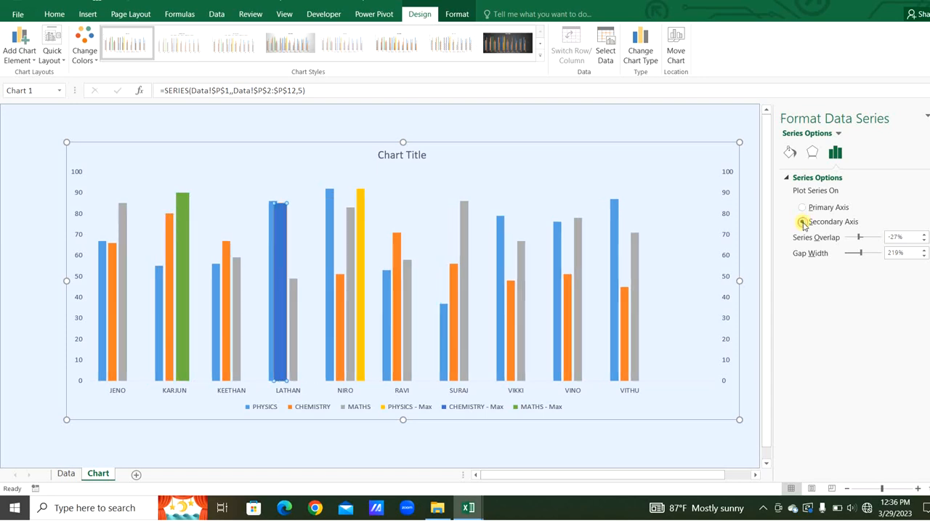
pyautogui.click(361, 375)
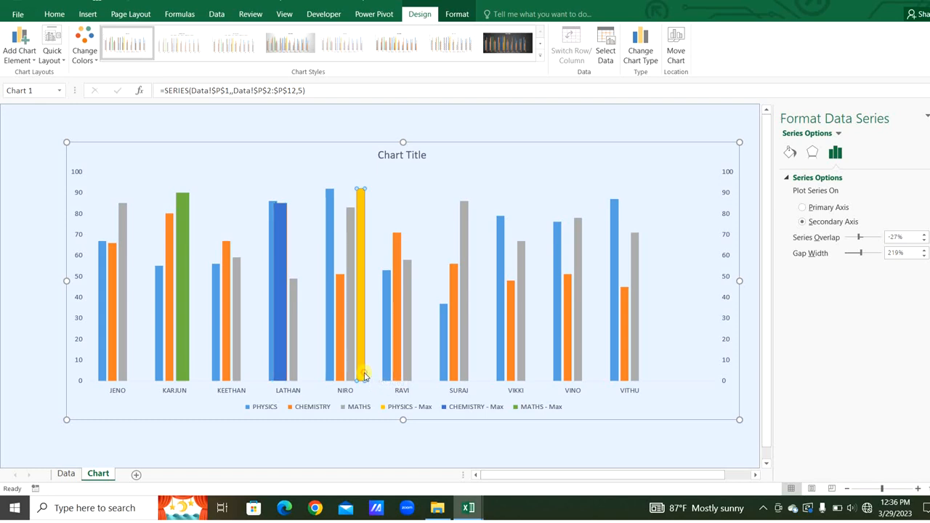
pyautogui.click(804, 222)
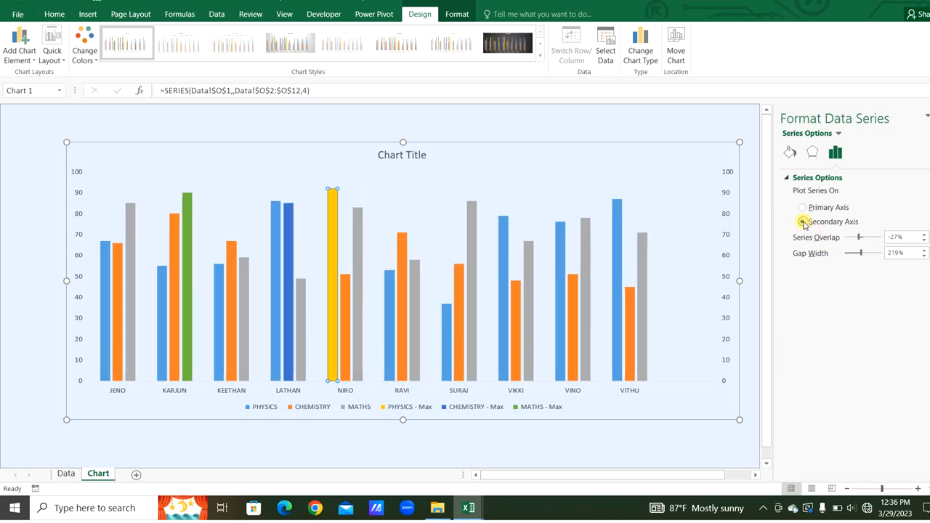
# - Delete the CHEMISTRY - Max, PHYSICS - Max and MATHS - Max entries from the chart legend
pyautogui.click(480, 408)
pyautogui.click(480, 409)
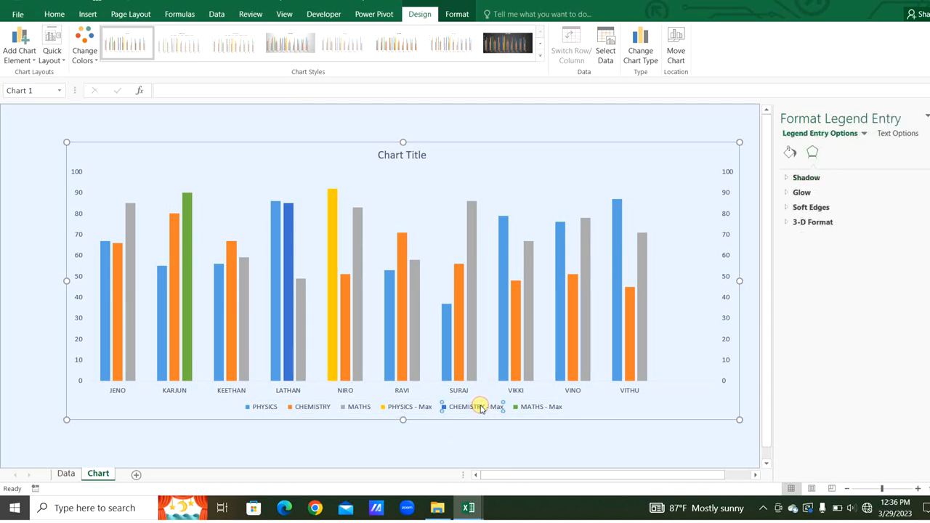
pyautogui.press('Delete')
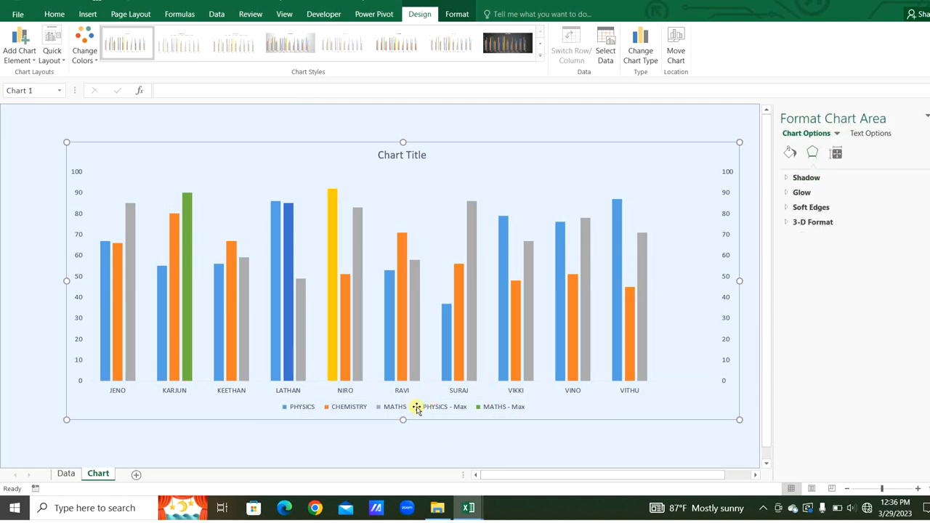
pyautogui.click(441, 408)
pyautogui.click(441, 408)
pyautogui.press('Delete')
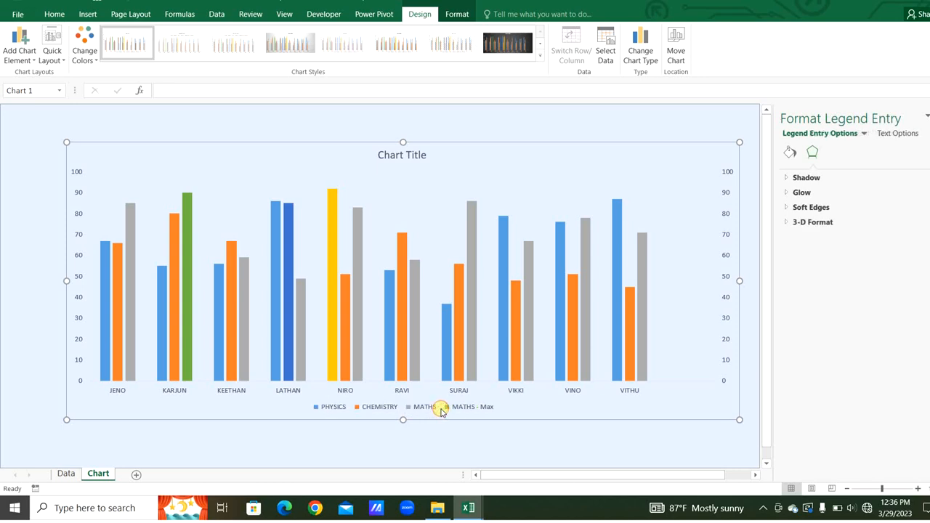
pyautogui.click(463, 409)
pyautogui.click(464, 409)
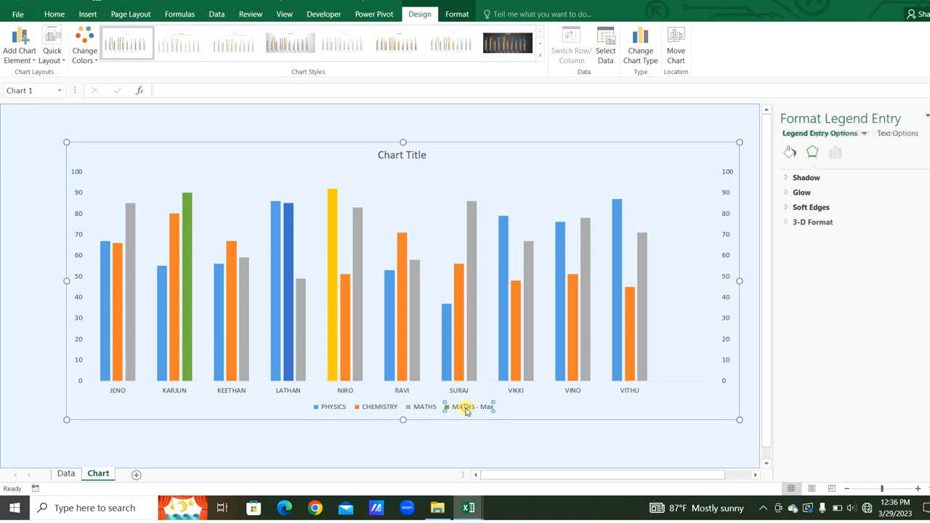
pyautogui.press('Delete')
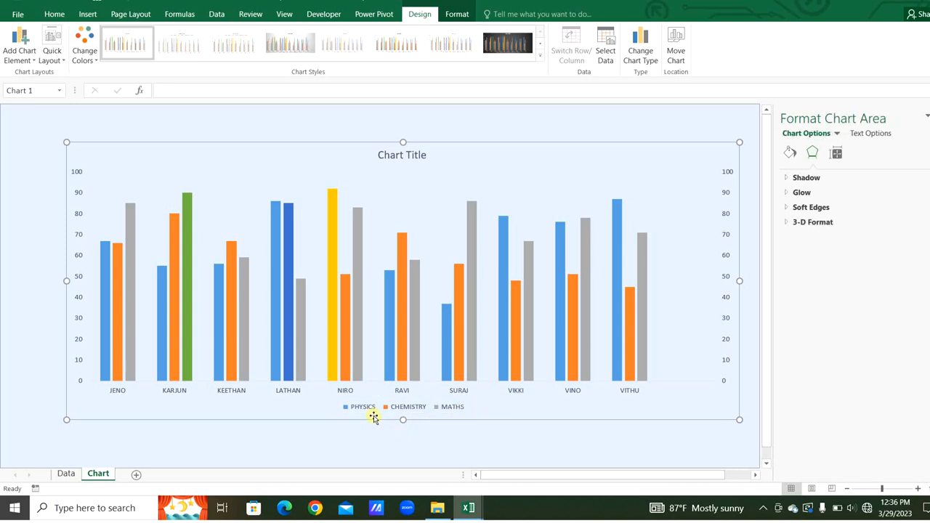
pyautogui.click(456, 439)
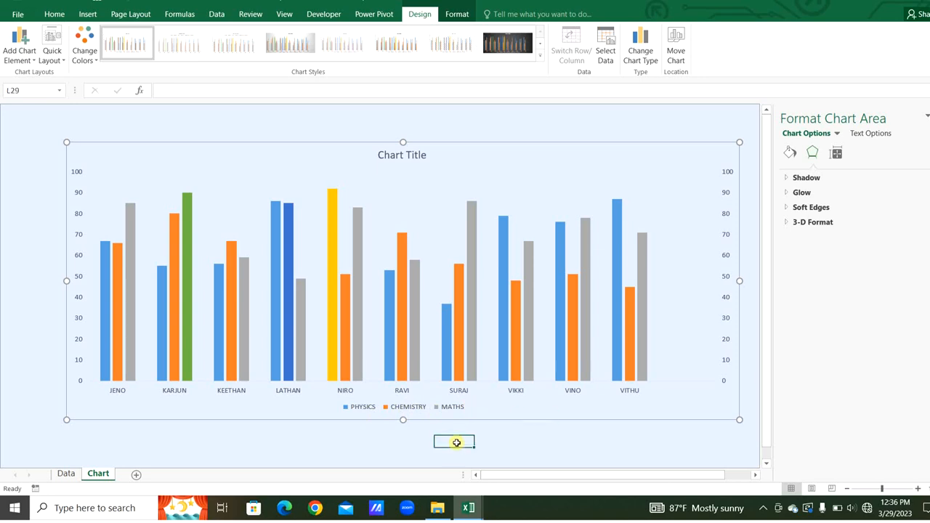
# - Add data labels to the PHYSICS, CHEMISTRY and MATHS column series
pyautogui.click(103, 294)
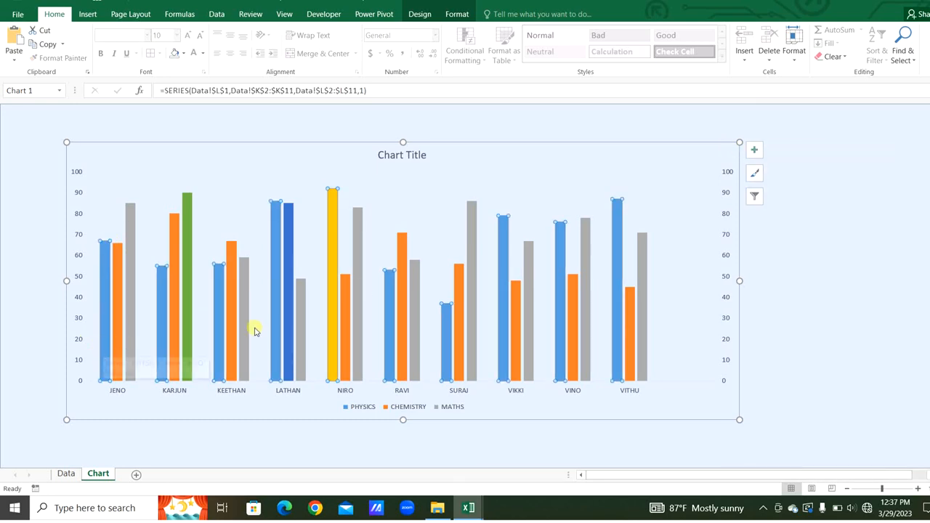
pyautogui.click(755, 152)
pyautogui.click(781, 197)
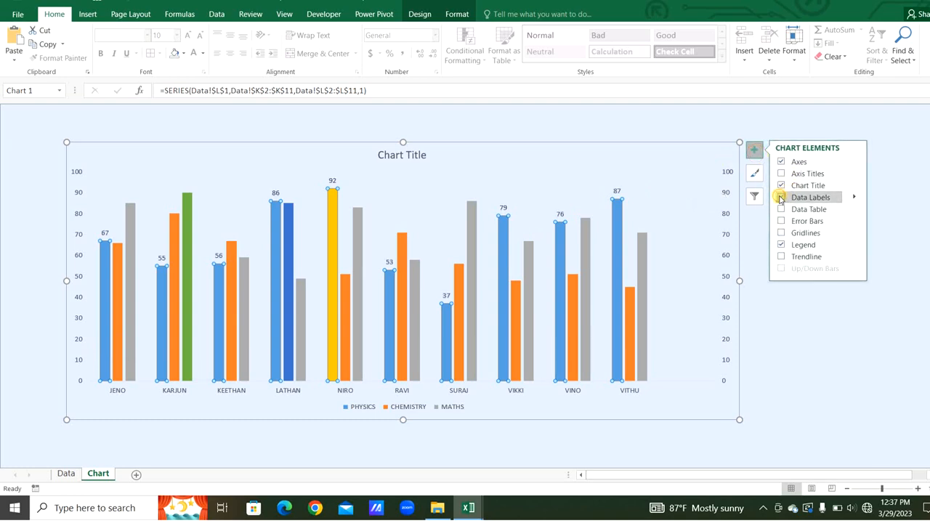
pyautogui.click(118, 270)
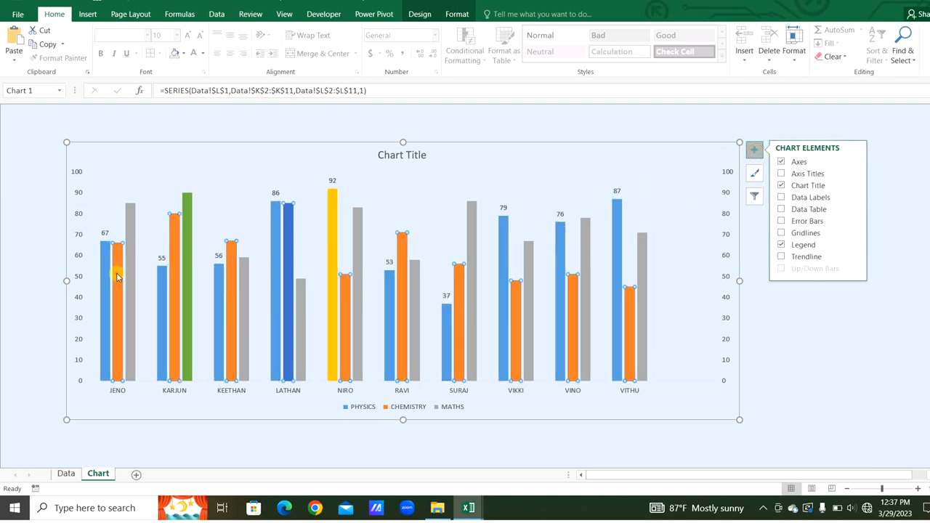
pyautogui.click(781, 198)
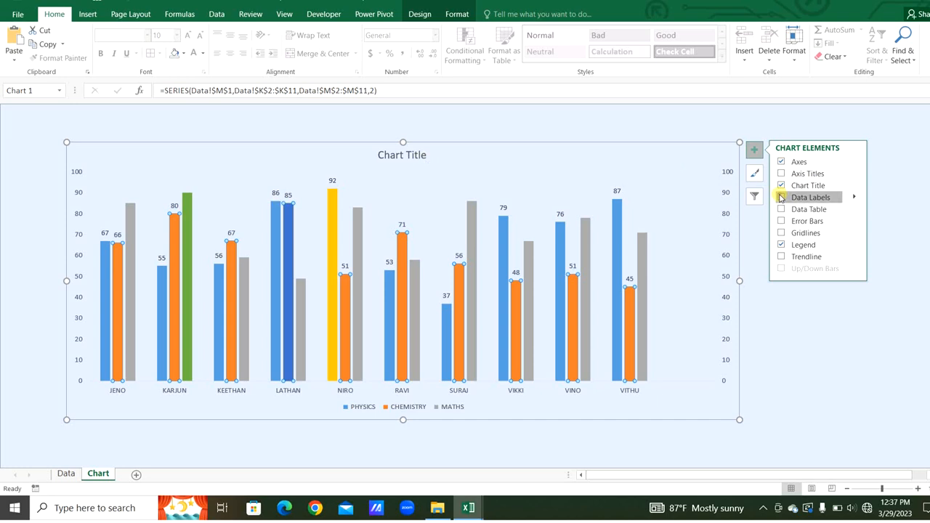
pyautogui.click(131, 255)
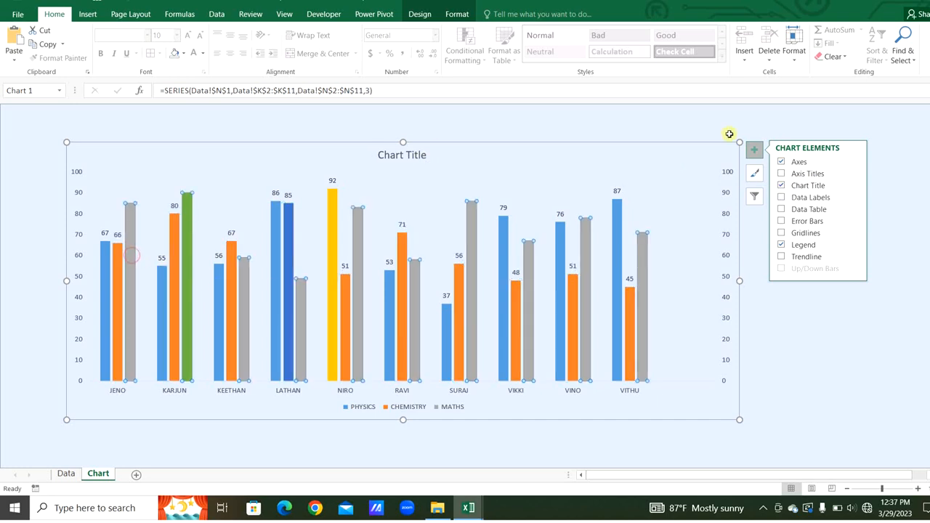
pyautogui.click(780, 198)
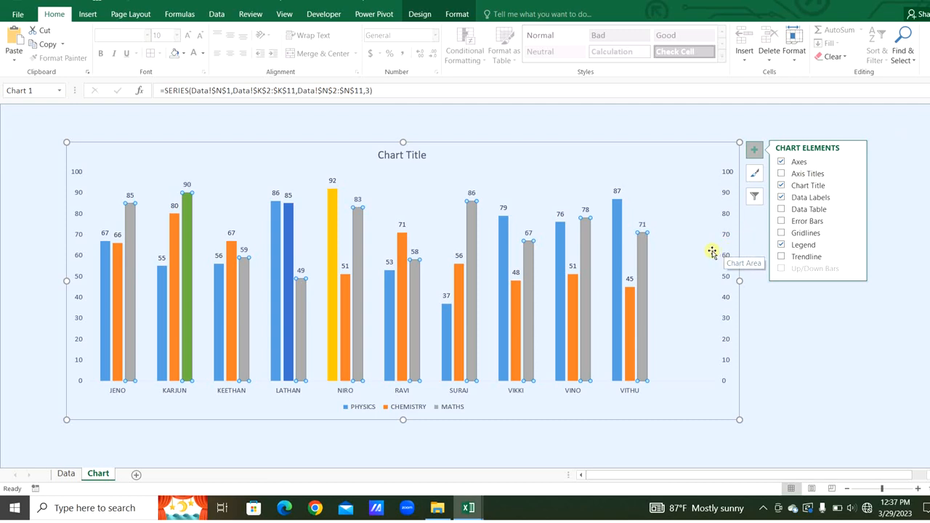
# - Set the label position to Inside End for the PHYSICS, CHEMISTRY and MATHS data labels
pyautogui.doubleClick(102, 235)
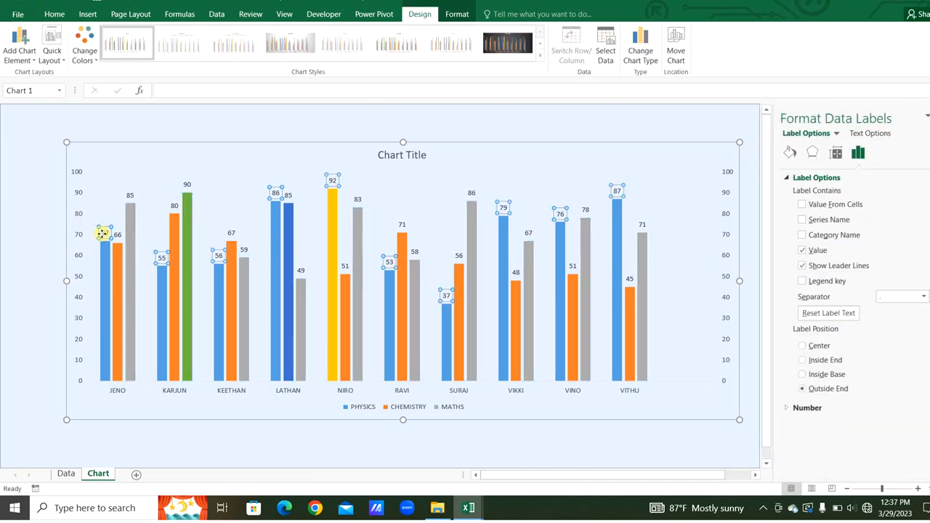
pyautogui.click(803, 360)
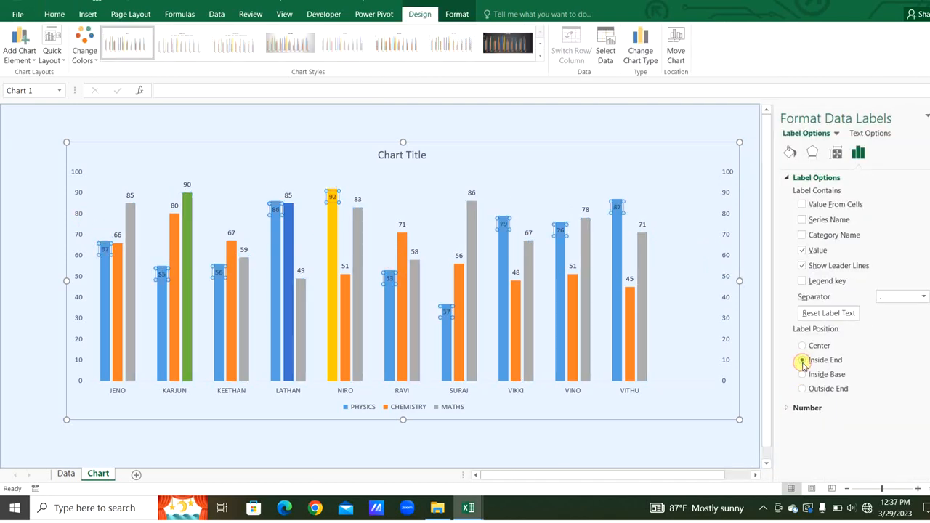
pyautogui.click(118, 234)
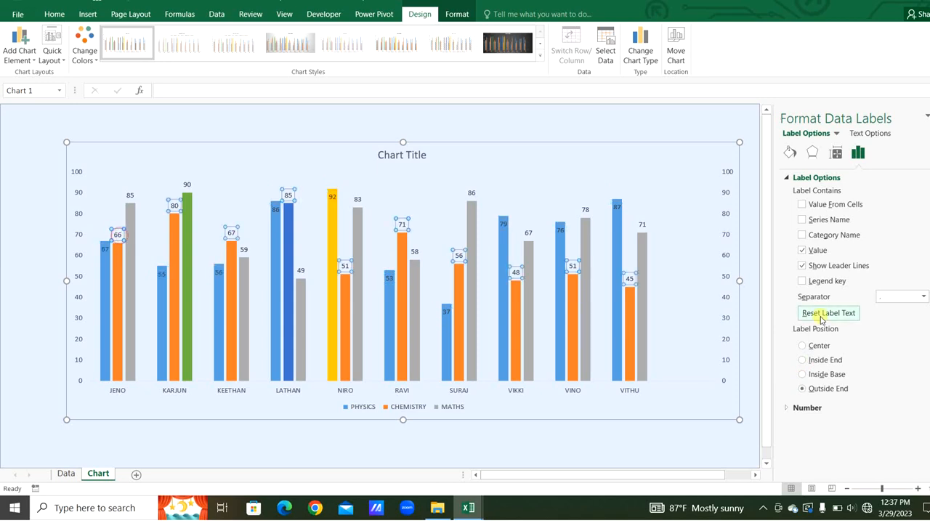
pyautogui.click(803, 361)
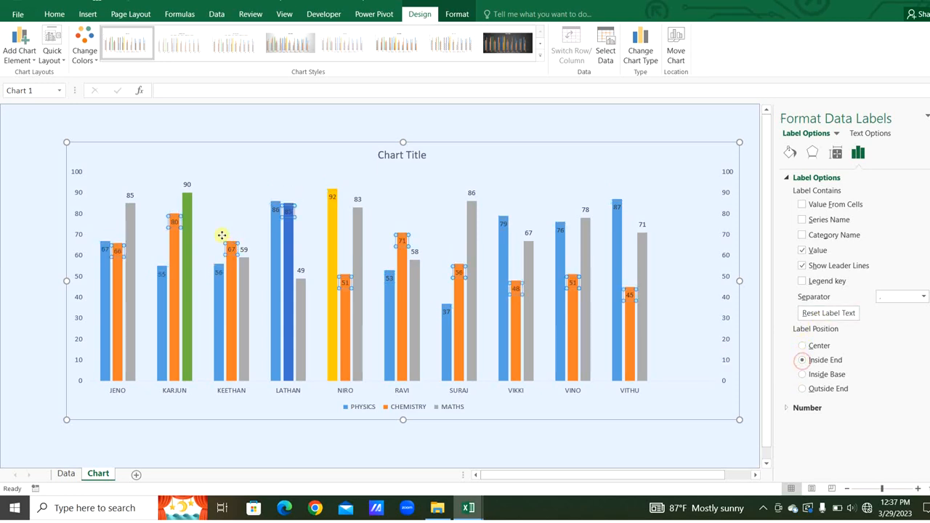
pyautogui.click(130, 197)
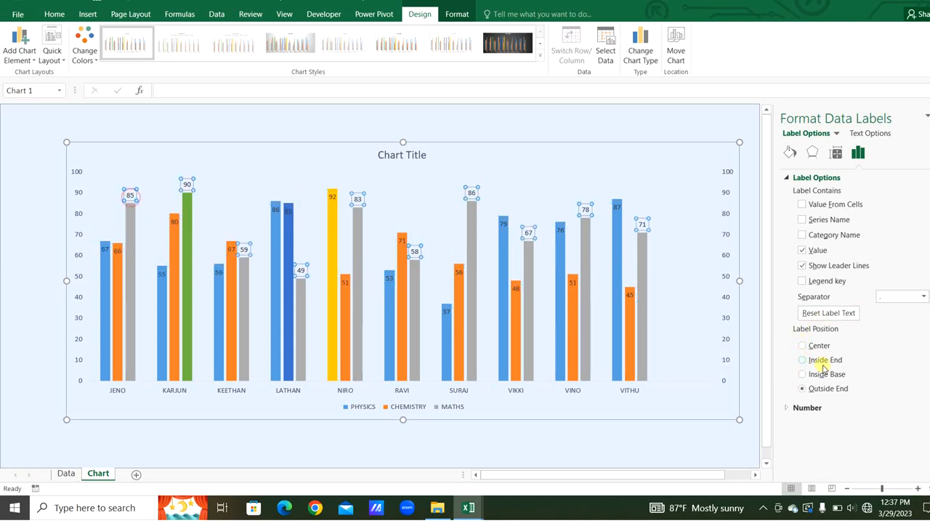
pyautogui.click(803, 360)
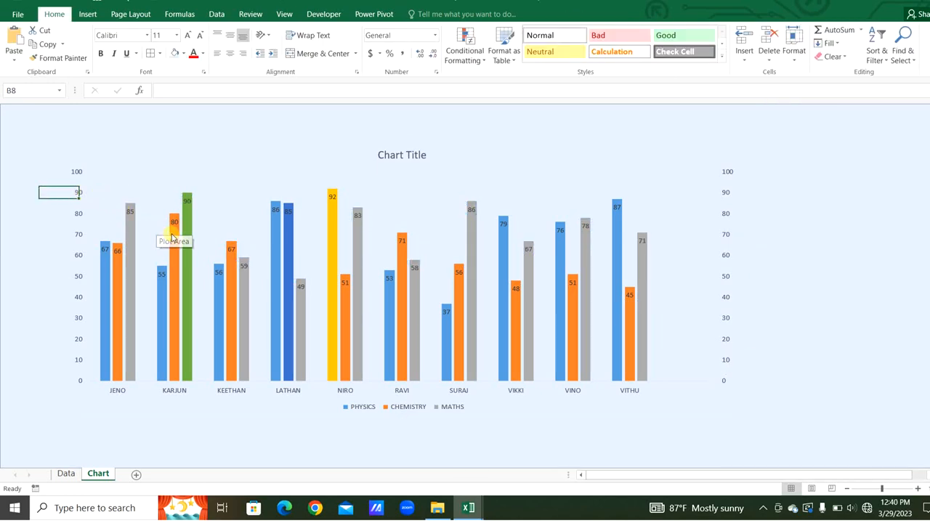
# - Add data labels to the MATHS - Max series, taking their text from the MATHS - Champ cells T2:T12 instead of the value
pyautogui.click(184, 244)
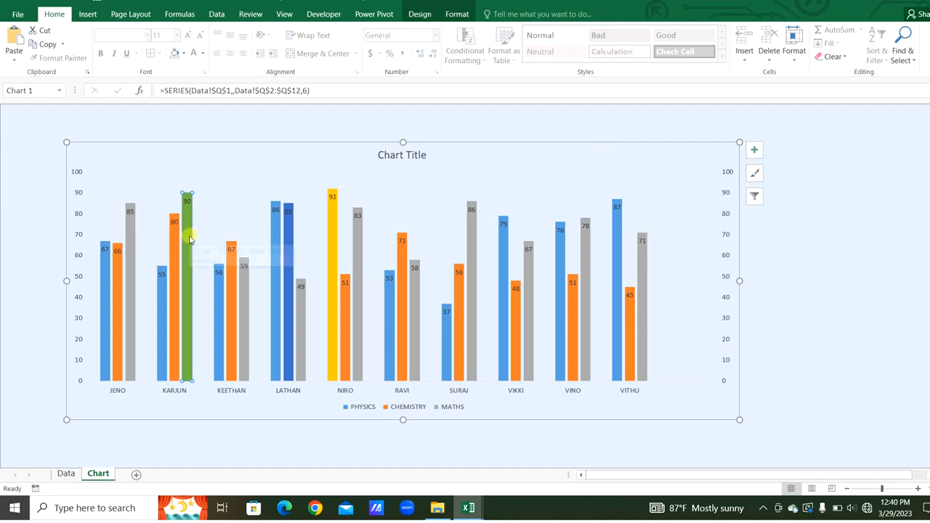
pyautogui.click(755, 150)
pyautogui.click(781, 197)
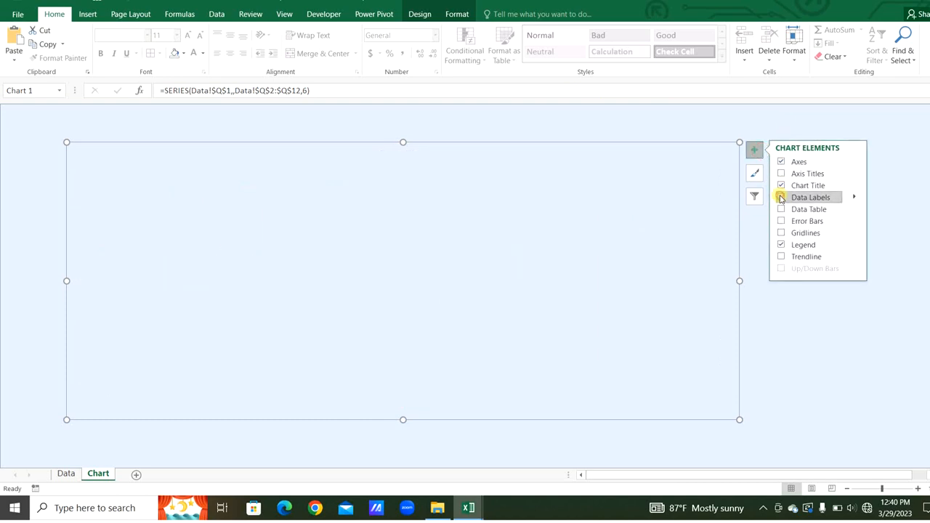
pyautogui.doubleClick(186, 185)
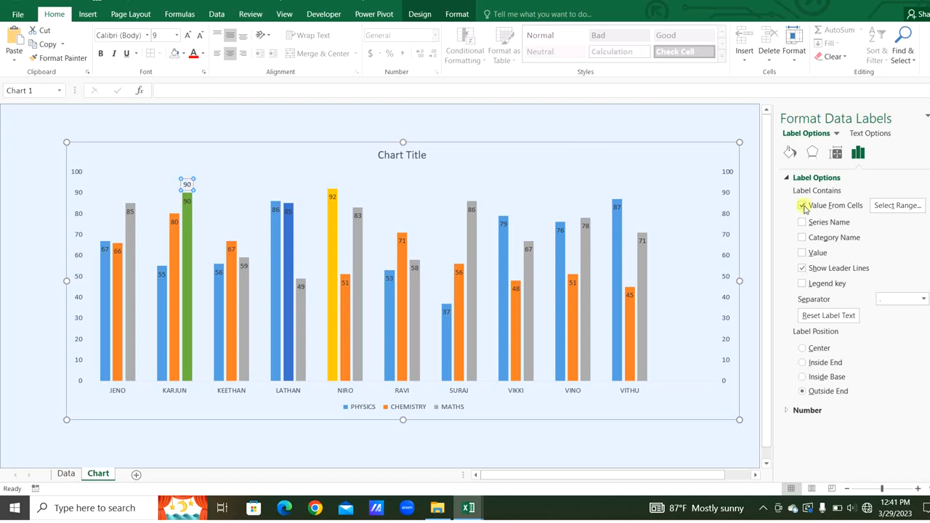
pyautogui.click(897, 204)
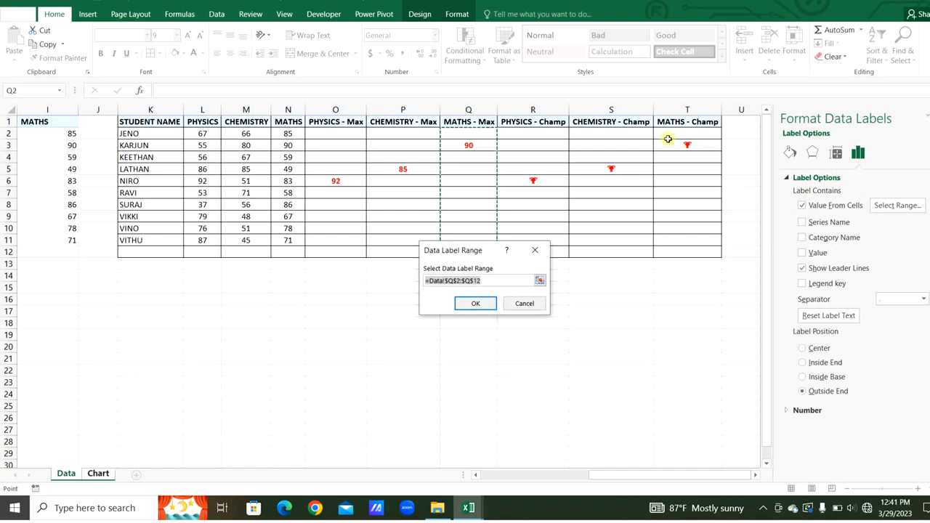
pyautogui.moveTo(672, 136); pyautogui.dragTo(675, 251)
pyautogui.click(493, 303)
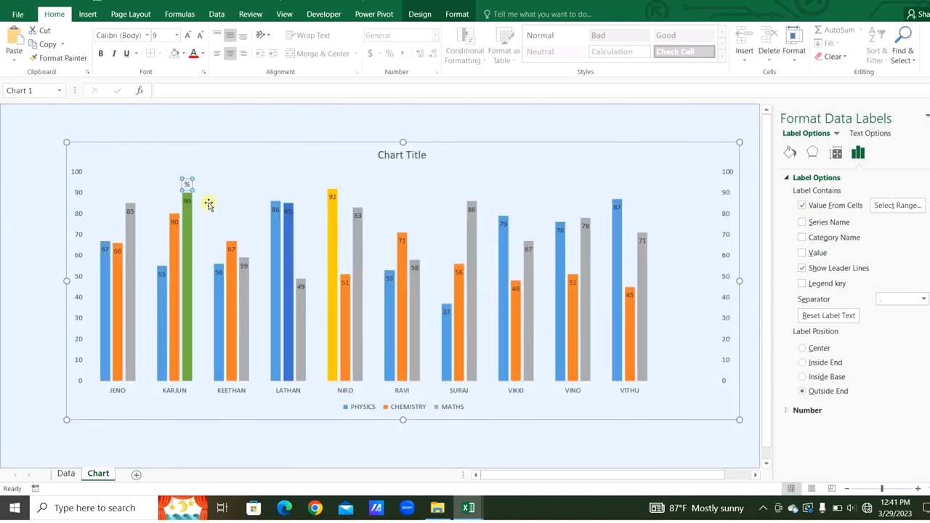
# - Format the MATHS - Max data label with the Webdings font in red
pyautogui.click(119, 37)
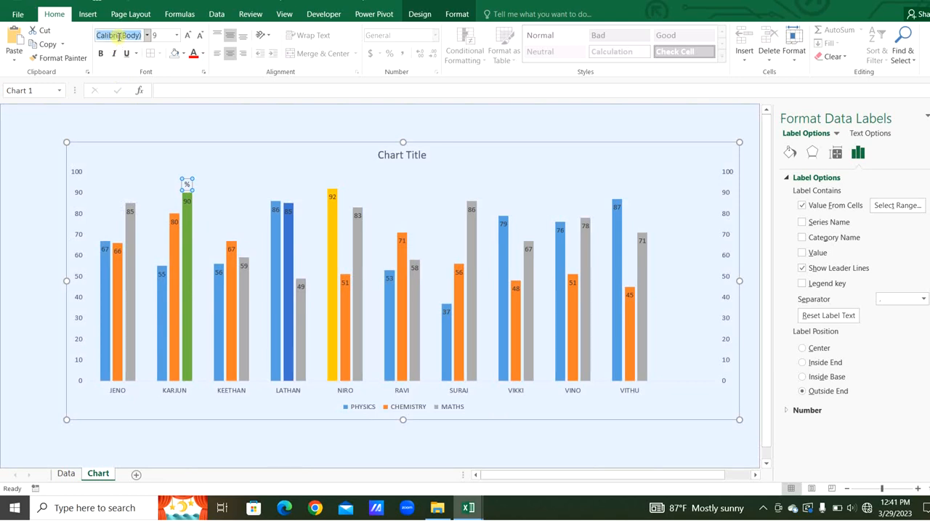
pyautogui.write('Webdings')
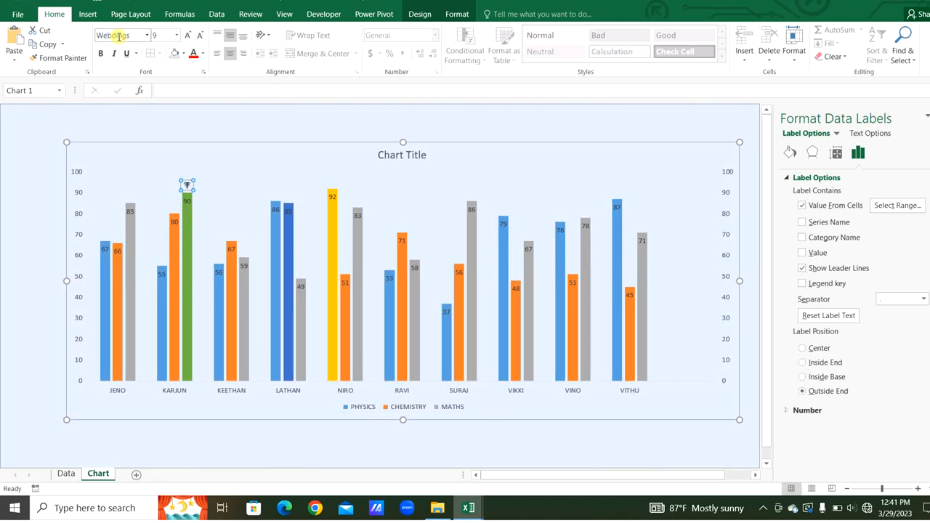
pyautogui.press('Return')
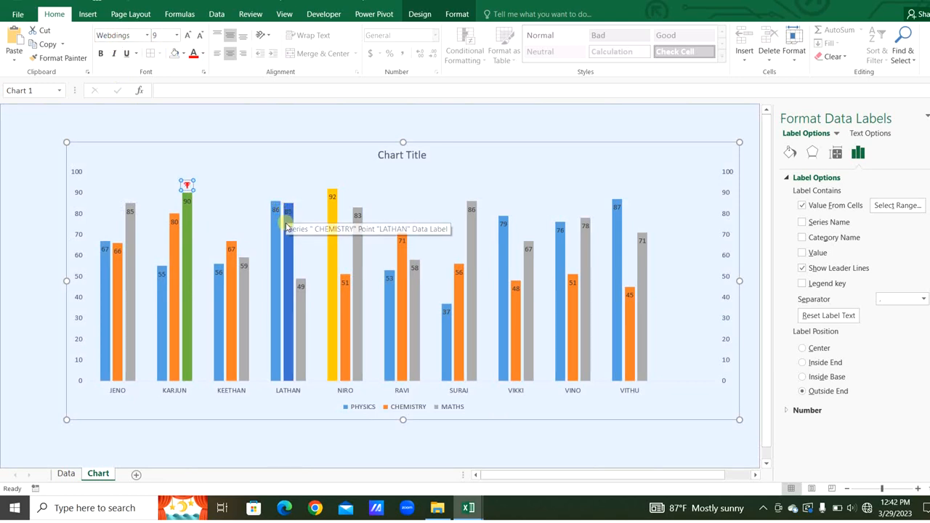
# - Add data labels to the CHEMISTRY - Max series
pyautogui.click(286, 212)
pyautogui.click(320, 220)
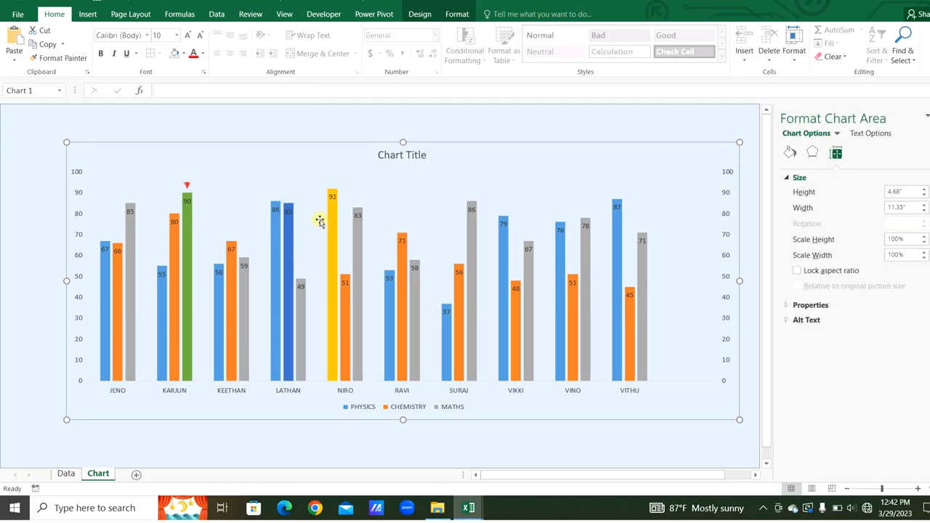
pyautogui.click(289, 224)
pyautogui.click(929, 116)
pyautogui.click(321, 250)
pyautogui.click(286, 235)
pyautogui.click(755, 151)
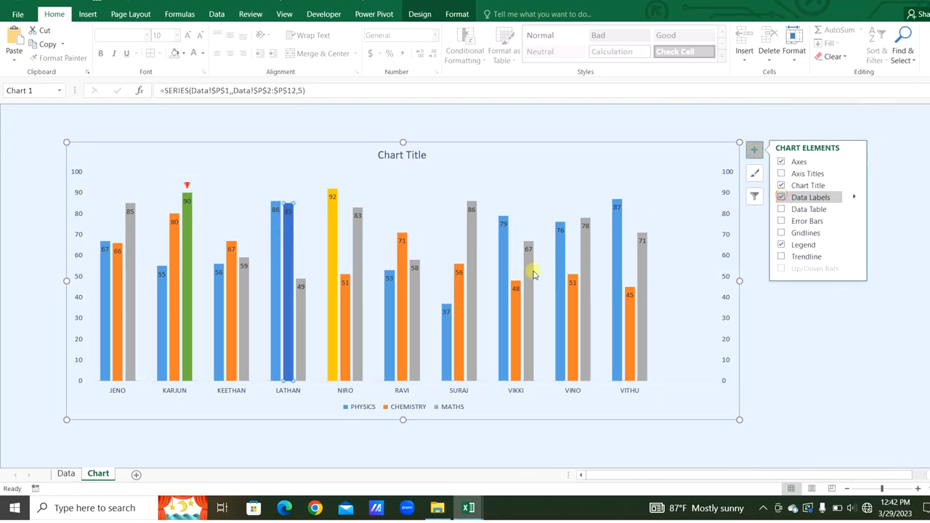
# - Make the CHEMISTRY - Max labels show values from the CHEMISTRY - Champ cells on the Data sheet and turn off Value
pyautogui.doubleClick(286, 195)
pyautogui.click(802, 204)
pyautogui.click(66, 474)
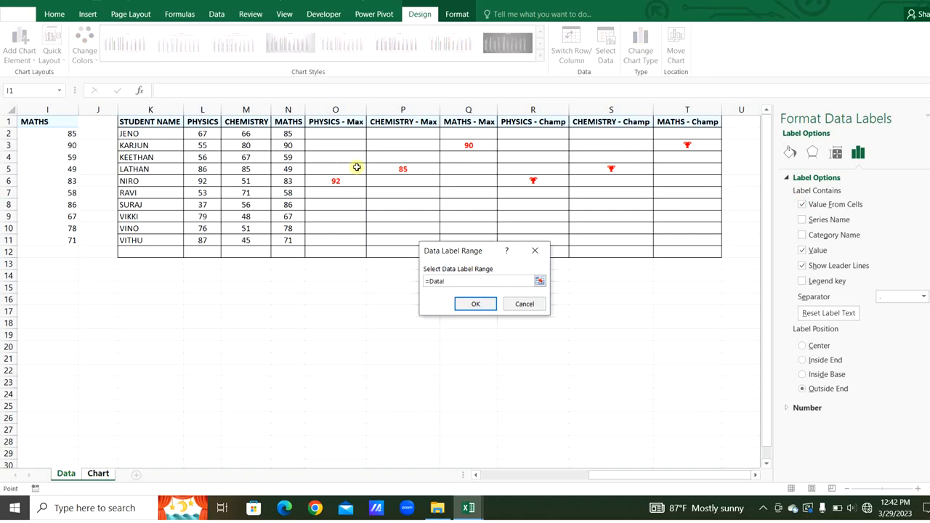
pyautogui.moveTo(594, 133); pyautogui.dragTo(594, 240)
pyautogui.click(491, 303)
pyautogui.click(802, 256)
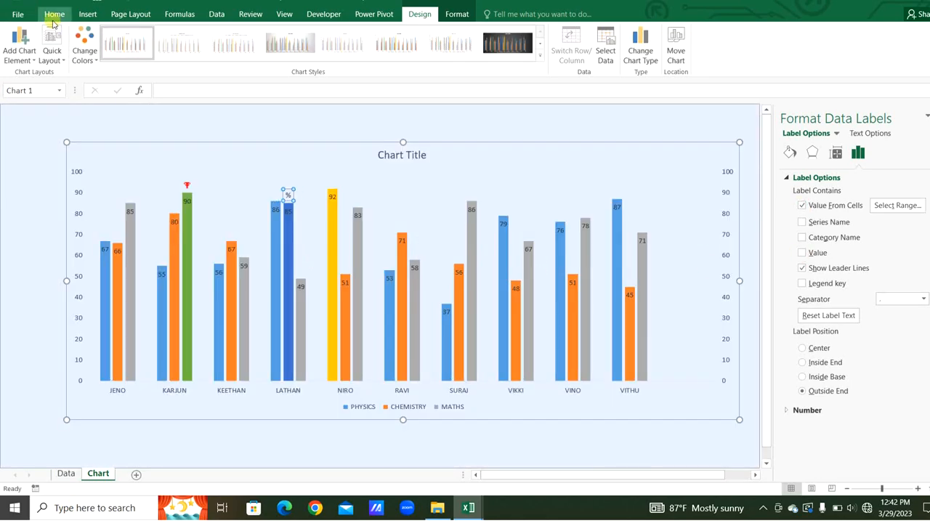
# - Set the CHEMISTRY - Max data label's font to Webdings and select the PHYSICS - Max series
pyautogui.click(55, 14)
pyautogui.click(333, 226)
pyautogui.click(929, 117)
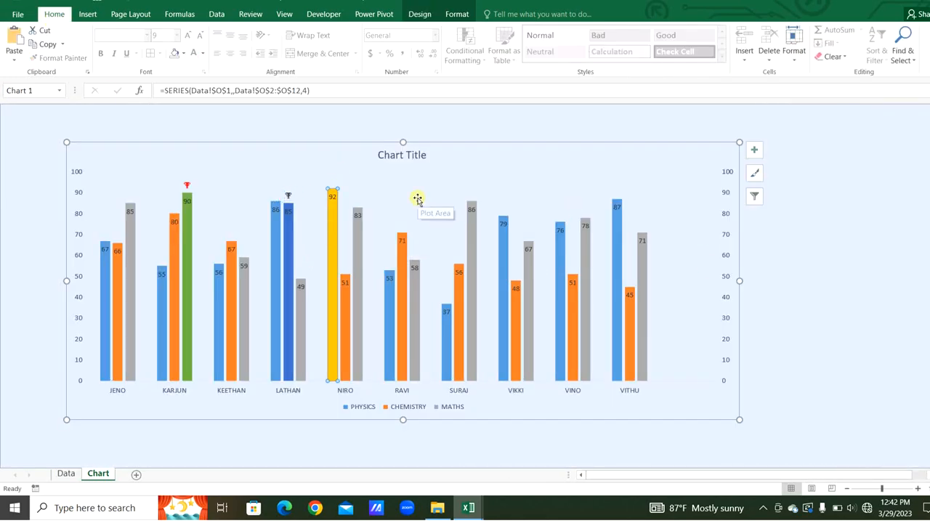
# - Add data labels to the PHYSICS - Max series, showing values from the PHYSICS - Champ cells on the Data sheet with Value turned off
pyautogui.click(754, 151)
pyautogui.click(781, 197)
pyautogui.doubleClick(333, 180)
pyautogui.click(802, 204)
pyautogui.click(65, 473)
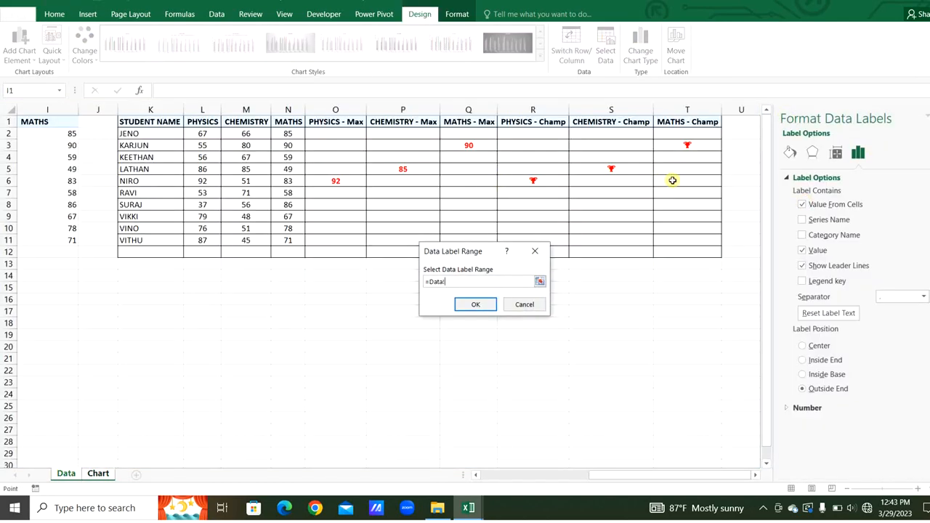
pyautogui.moveTo(537, 138); pyautogui.dragTo(537, 240)
pyautogui.click(480, 304)
pyautogui.click(802, 252)
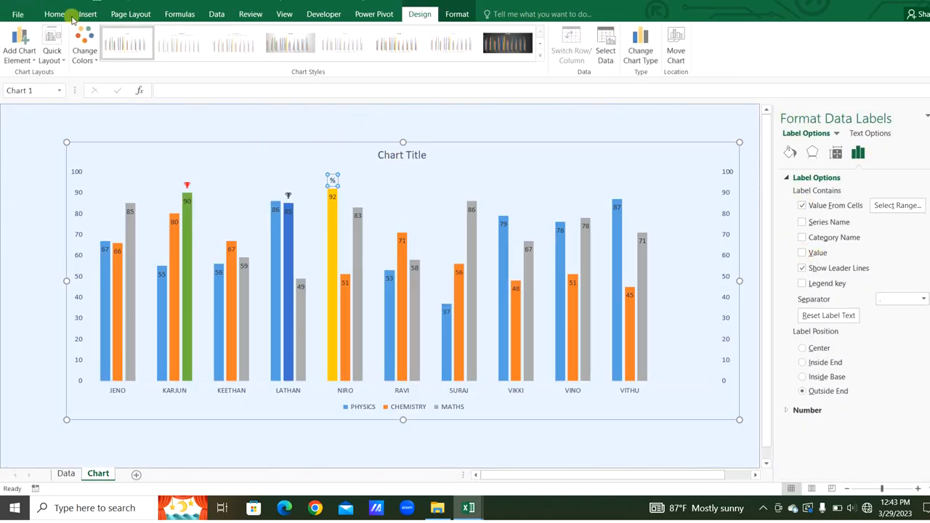
# - Set the PHYSICS - Max data label's font to Webdings and deselect the chart
pyautogui.click(71, 16)
pyautogui.click(19, 205)
pyautogui.click(839, 228)
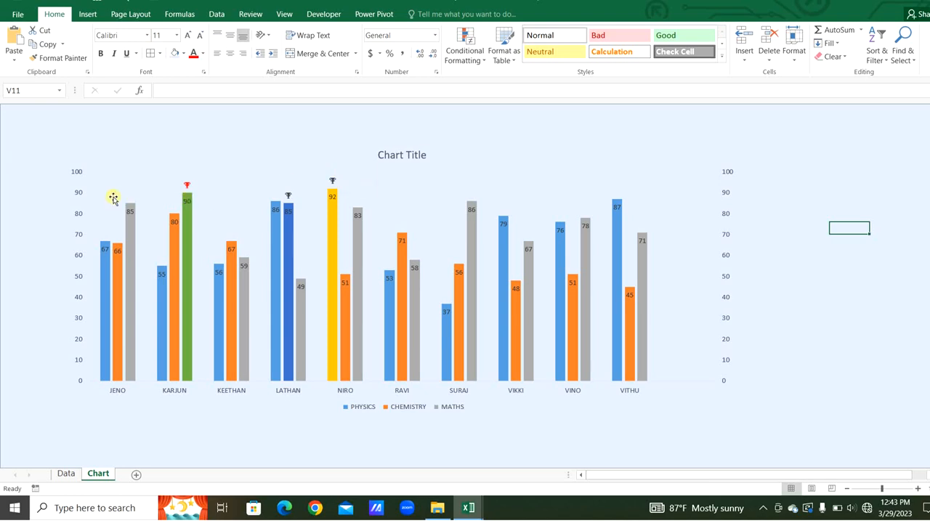
# - Fix the primary vertical axis bounds at a minimum of 0 and a maximum of 100
pyautogui.doubleClick(78, 194)
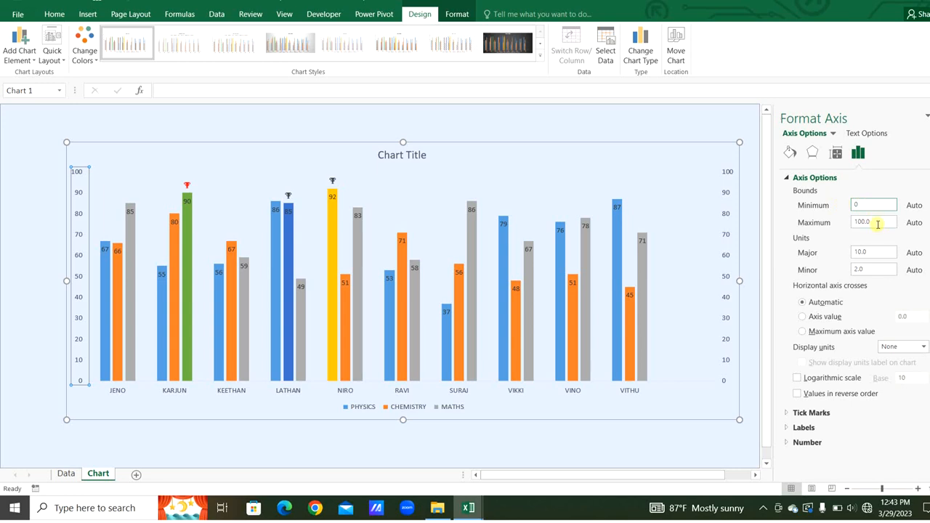
pyautogui.moveTo(877, 225); pyautogui.dragTo(855, 222)
pyautogui.write('100')
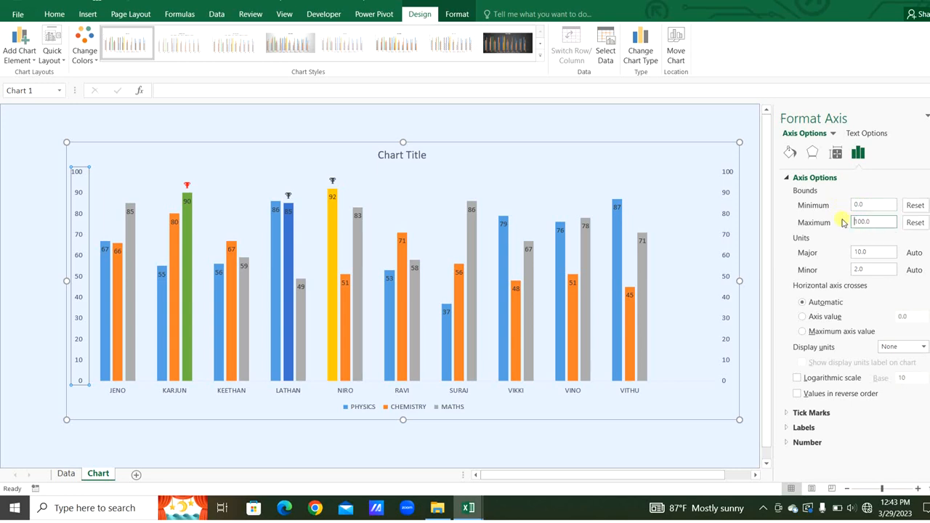
# - Fix the secondary vertical axis bounds at a minimum of 0 and a maximum of 100
pyautogui.click(728, 276)
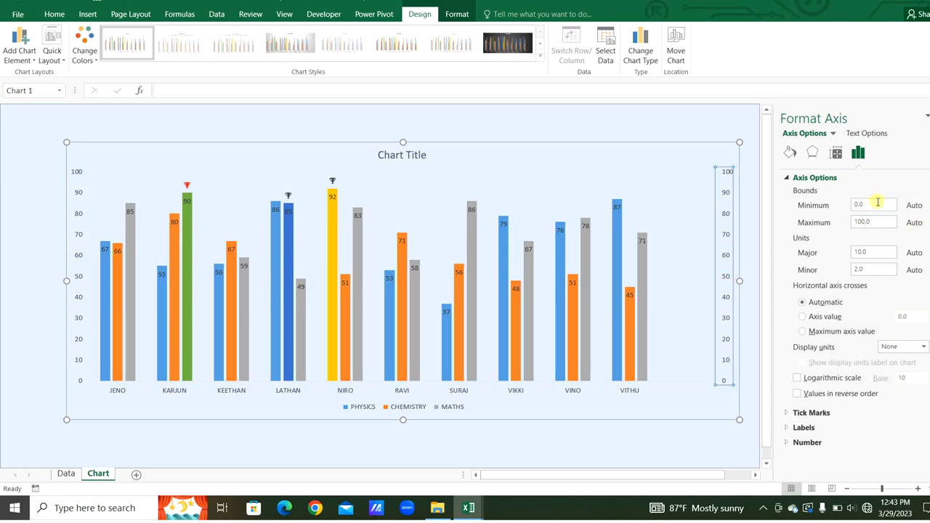
pyautogui.moveTo(877, 203); pyautogui.dragTo(805, 206)
pyautogui.press('Return')
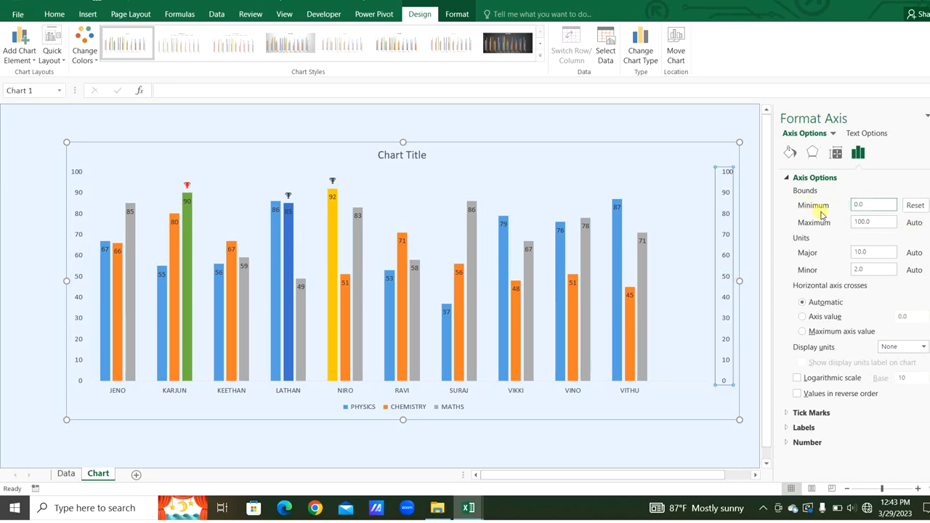
pyautogui.moveTo(888, 224); pyautogui.dragTo(821, 211)
pyautogui.write('10')
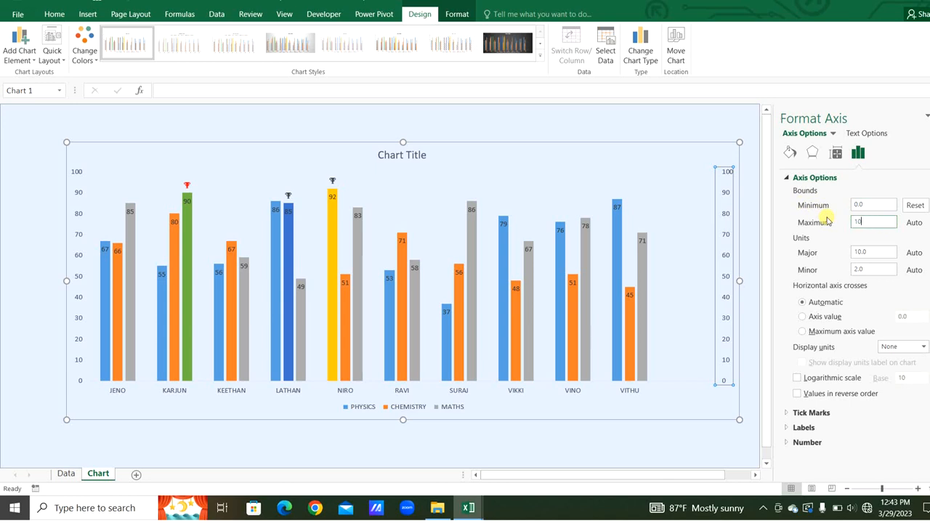
# - Delete the secondary and primary vertical axes from the chart
pyautogui.click(726, 213)
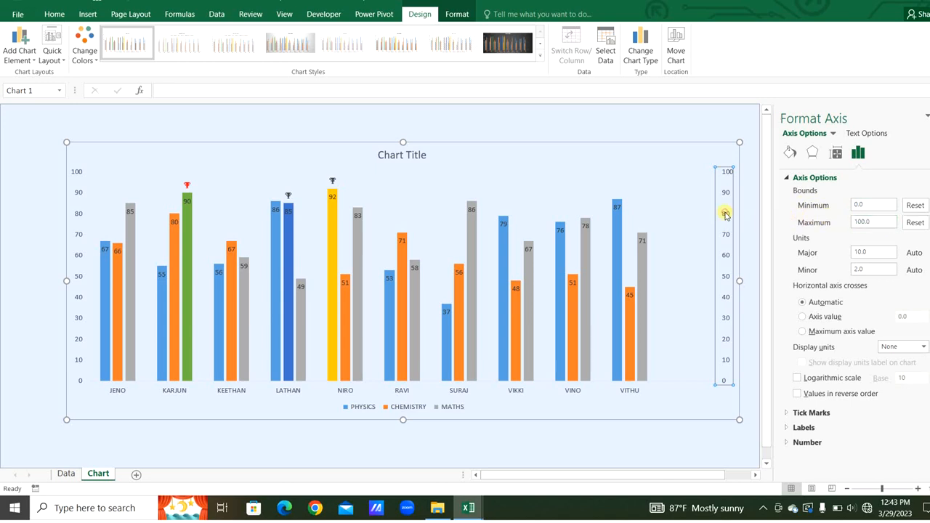
pyautogui.press('Delete')
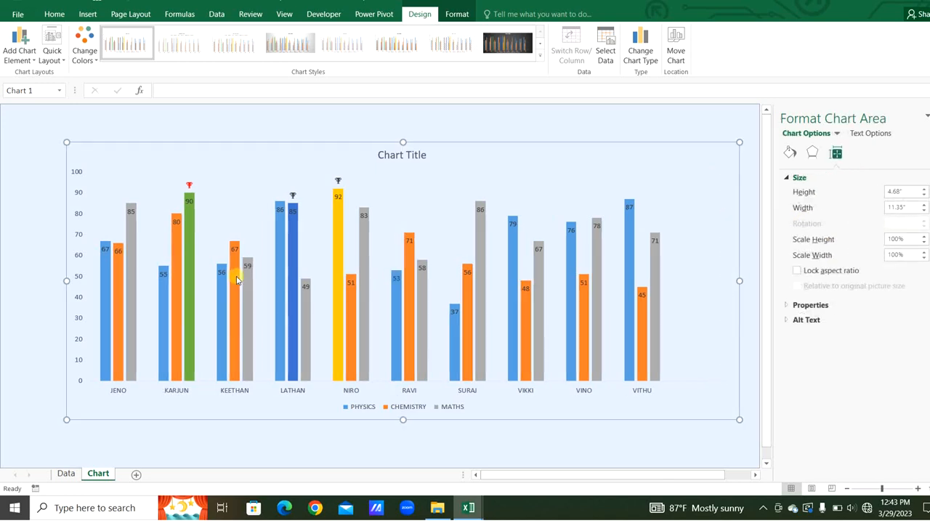
pyautogui.click(77, 234)
pyautogui.press('Delete')
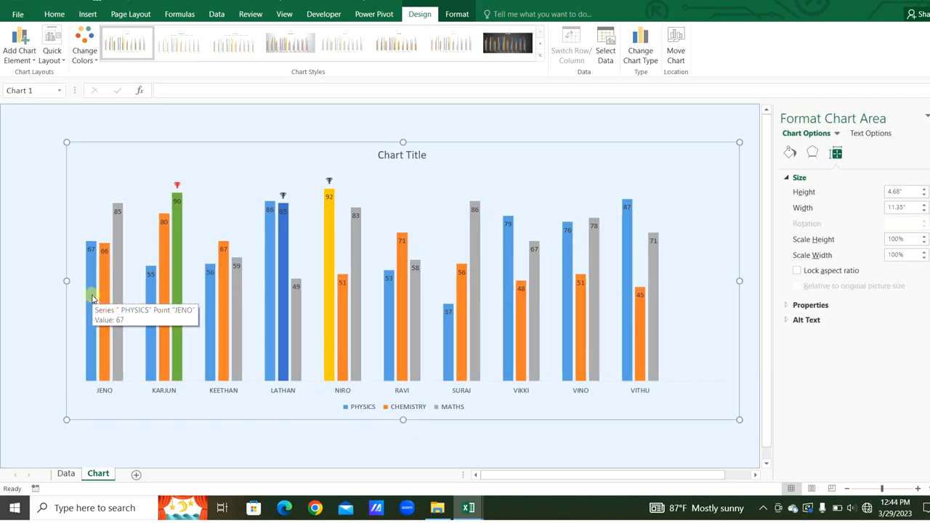
# - Apply a linear white-to-red gradient fill to the PHYSICS series and select its 75% gradient stop
pyautogui.click(93, 298)
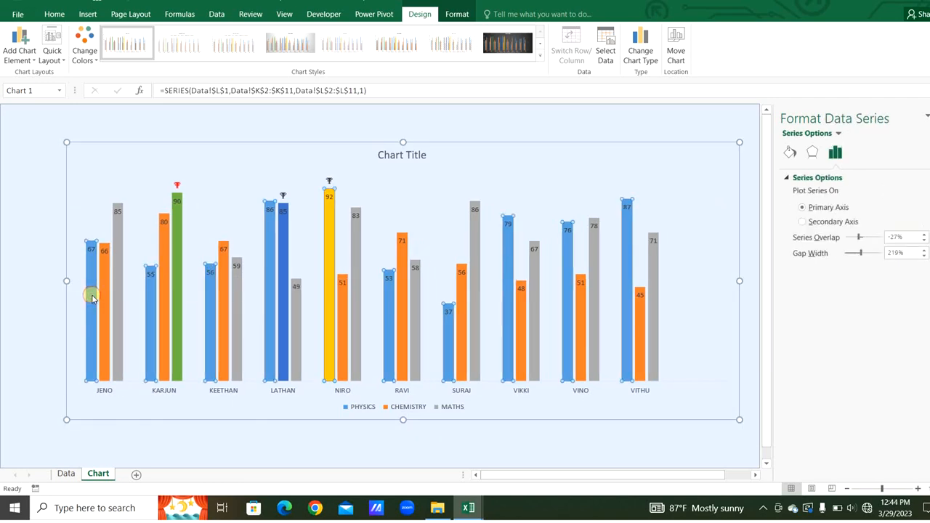
pyautogui.click(789, 151)
pyautogui.click(790, 178)
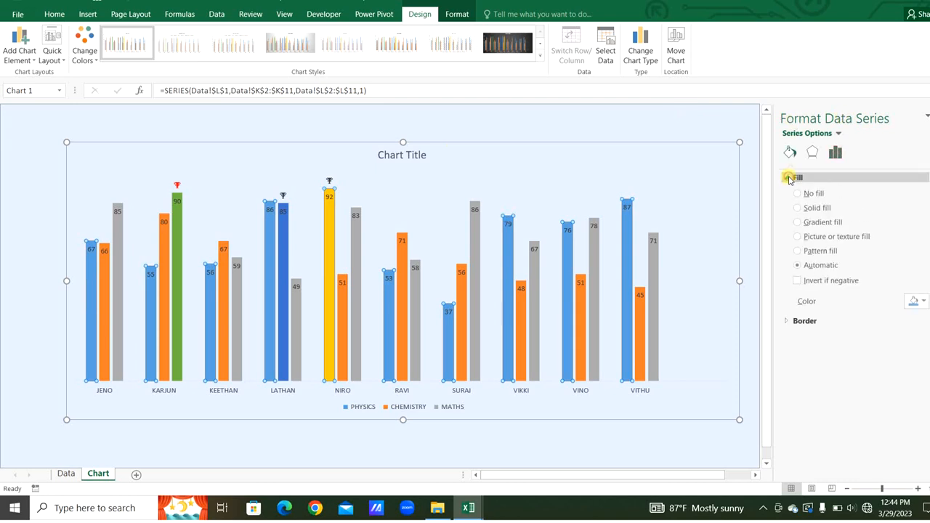
pyautogui.click(797, 225)
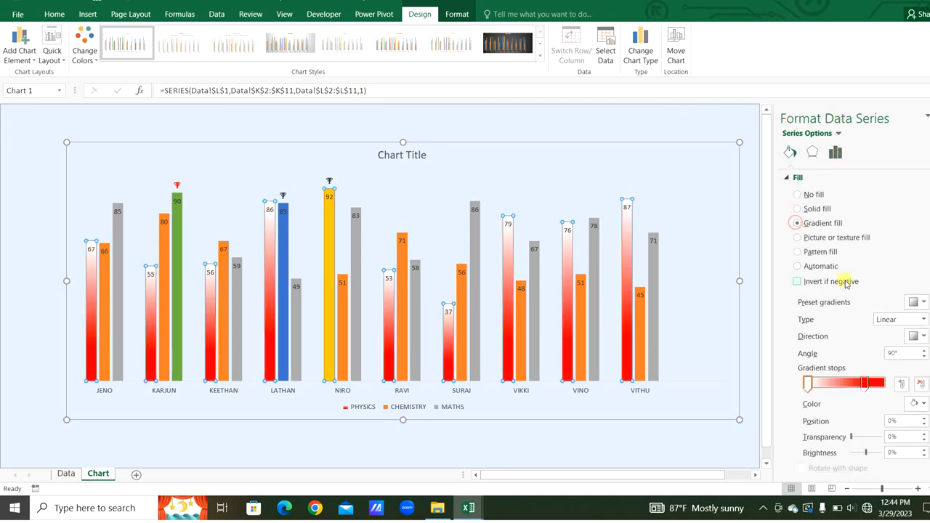
pyautogui.click(863, 385)
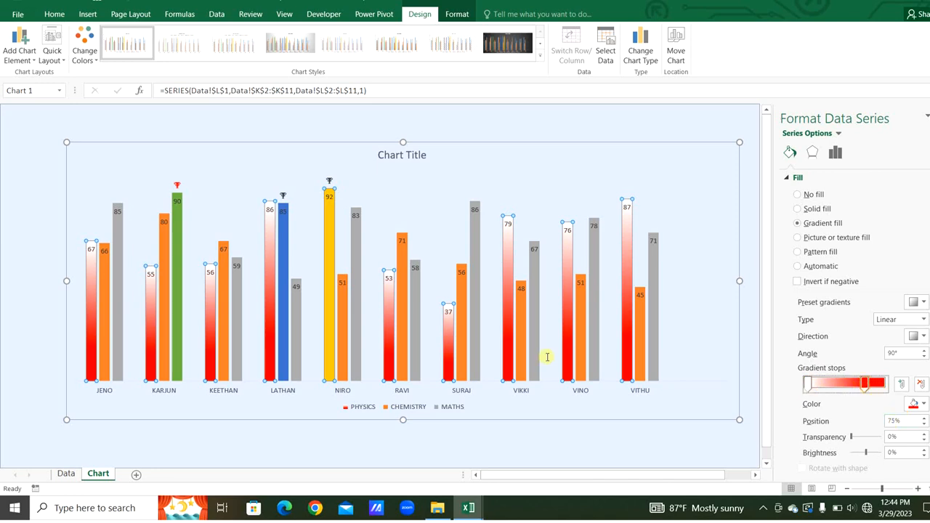
# - Give the CHEMISTRY series a gradient fill and set its 75% stop to the custom green RGB 0, 255, 0
pyautogui.click(105, 300)
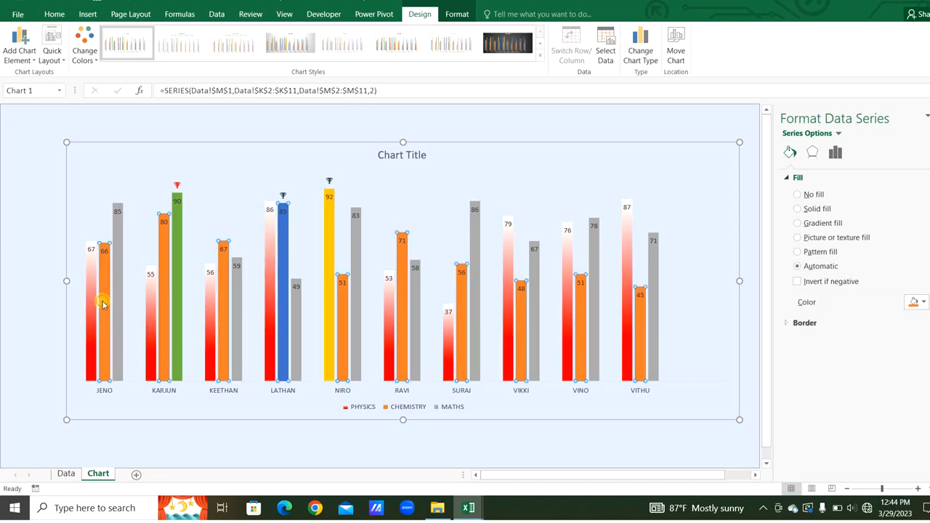
pyautogui.click(798, 224)
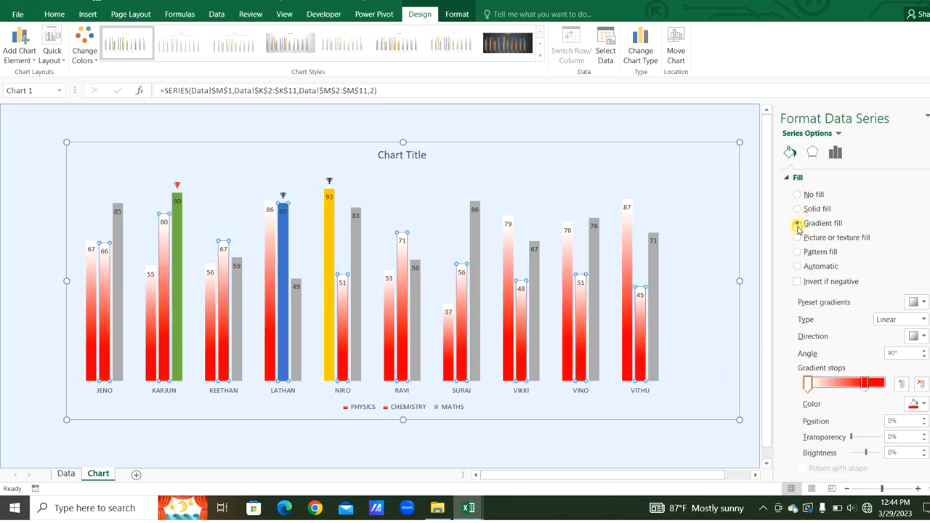
pyautogui.click(865, 383)
pyautogui.click(917, 404)
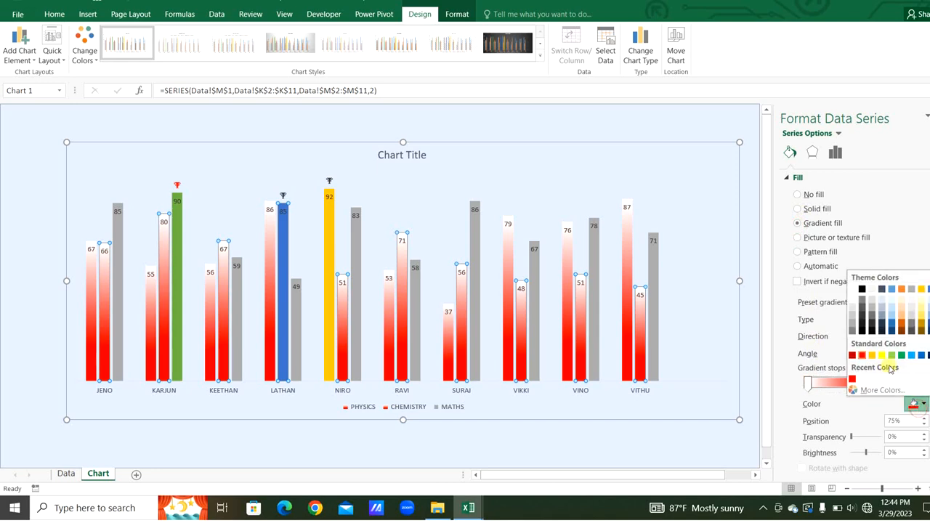
pyautogui.click(880, 391)
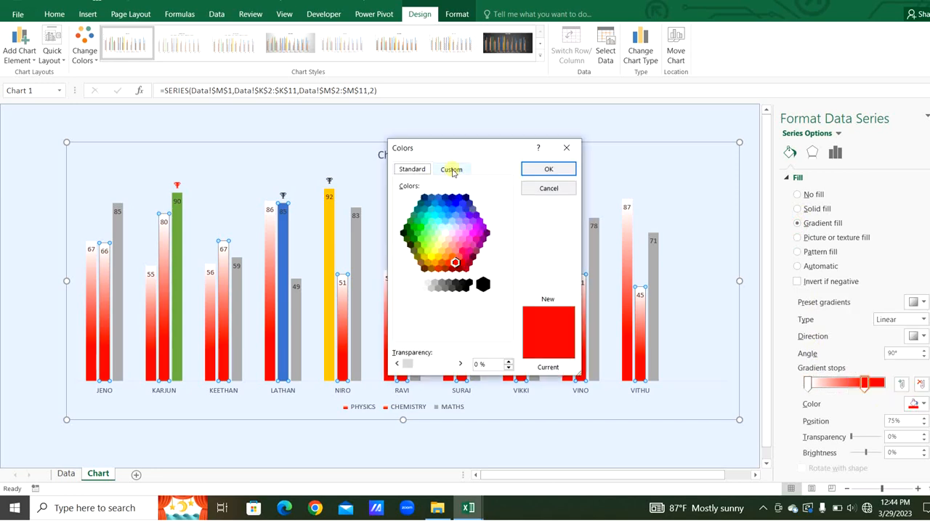
pyautogui.click(469, 169)
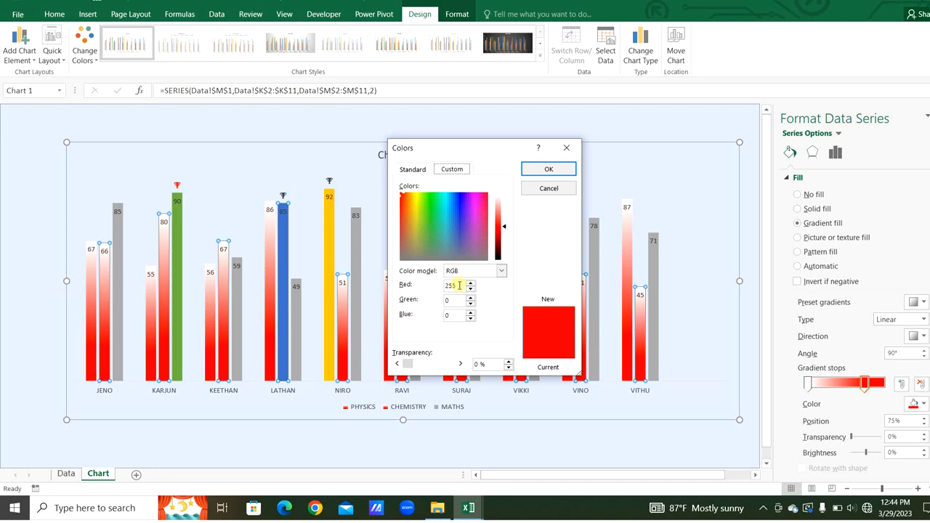
pyautogui.click(440, 299)
pyautogui.write('255')
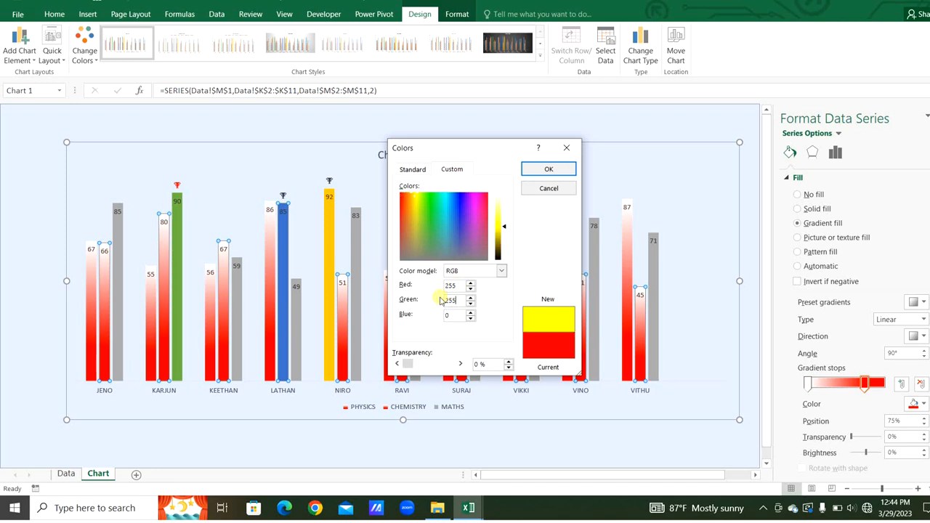
pyautogui.doubleClick(455, 286)
pyautogui.write('0')
pyautogui.click(546, 168)
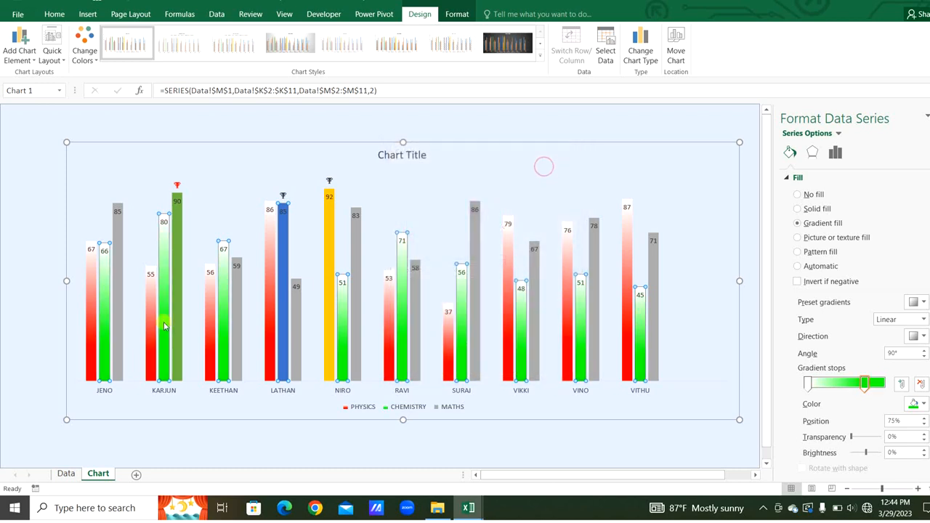
# - Give the MATHS series a gradient fill and set its 75% stop to the custom blue RGB 0, 0, 255
pyautogui.click(118, 306)
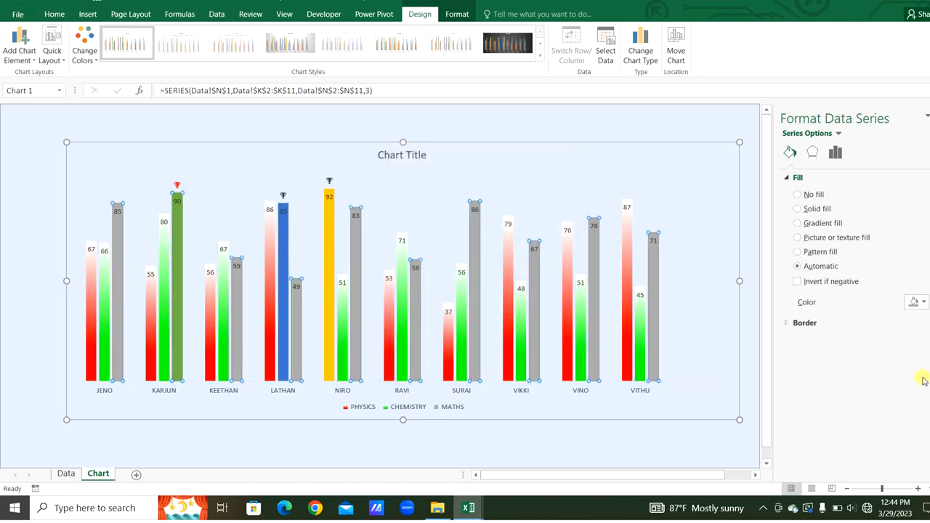
pyautogui.click(797, 223)
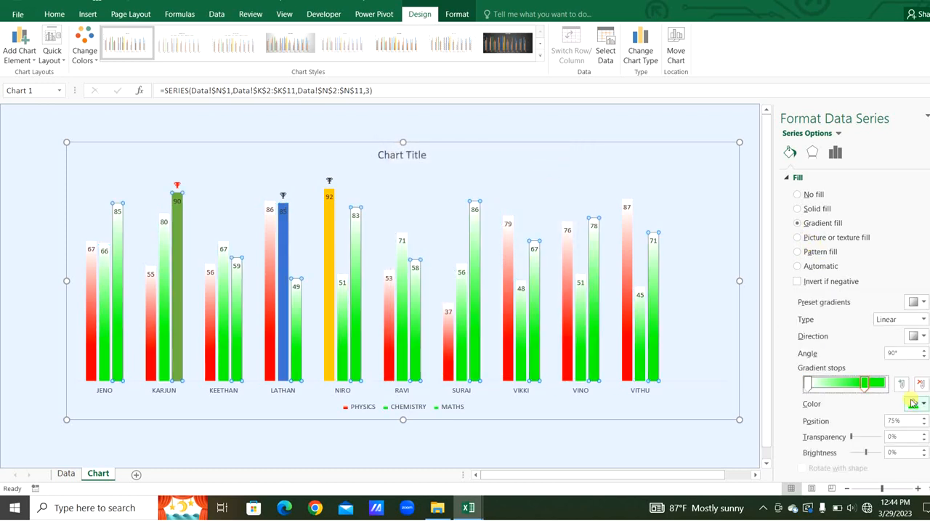
pyautogui.click(914, 404)
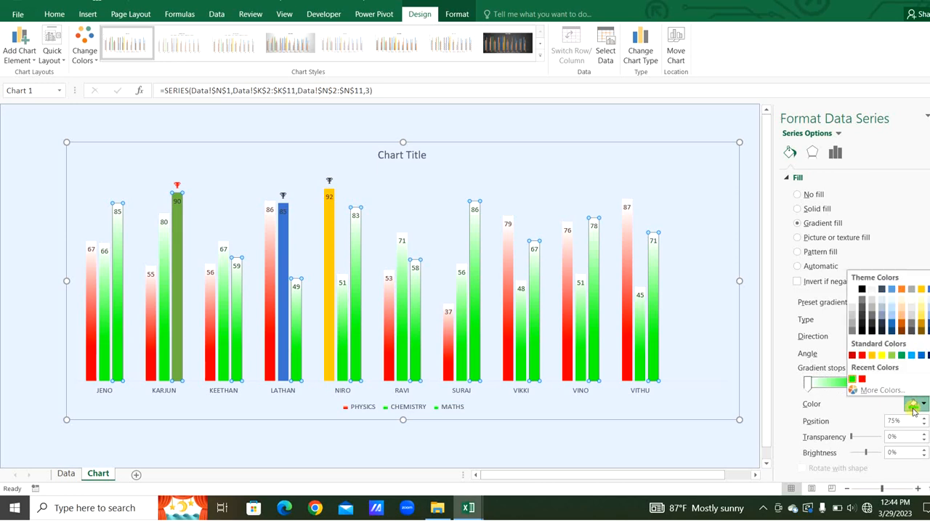
pyautogui.click(880, 391)
pyautogui.click(453, 170)
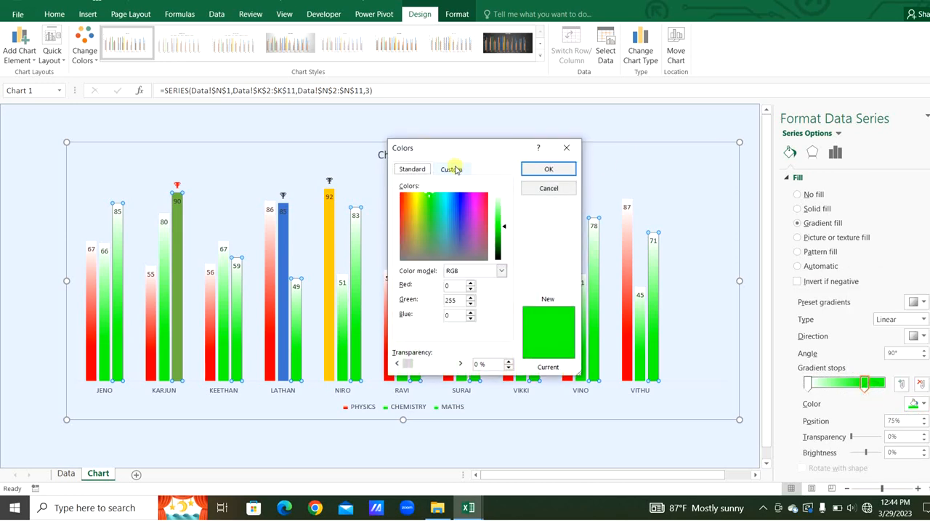
pyautogui.doubleClick(456, 301)
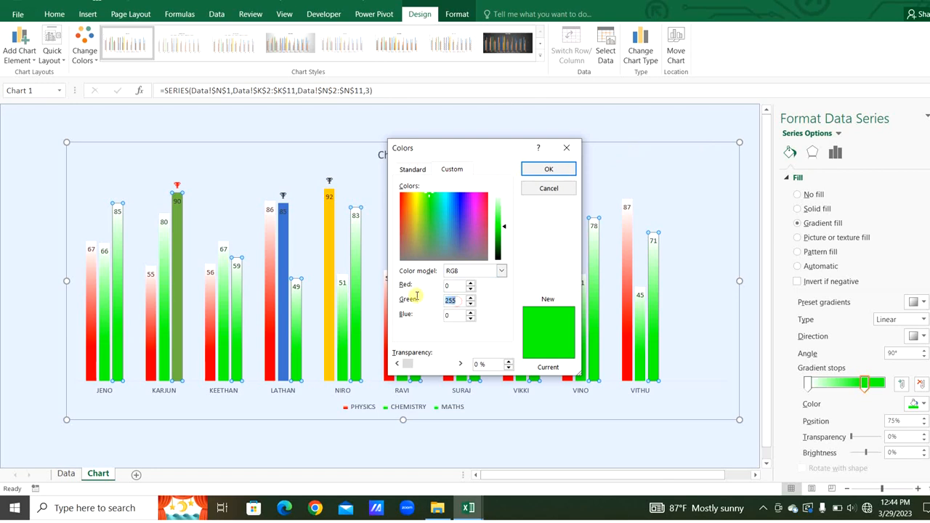
pyautogui.write('0')
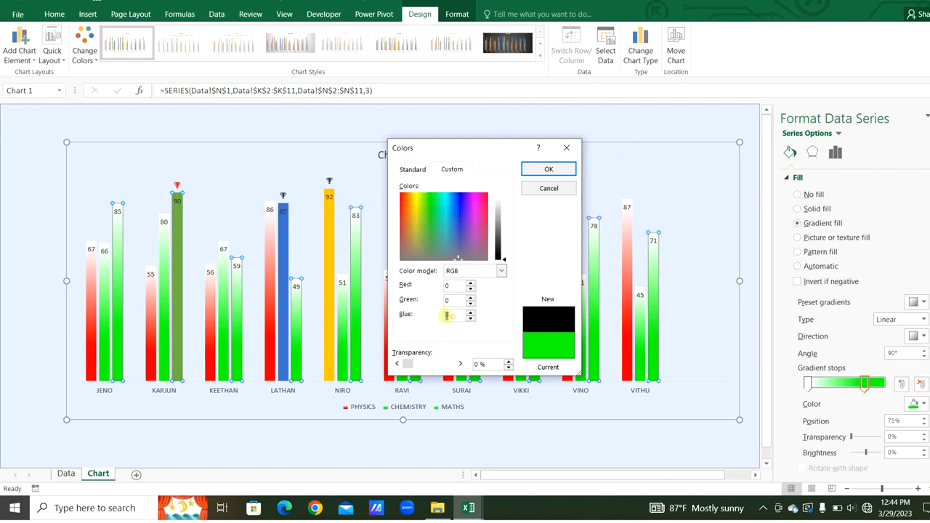
pyautogui.write('255')
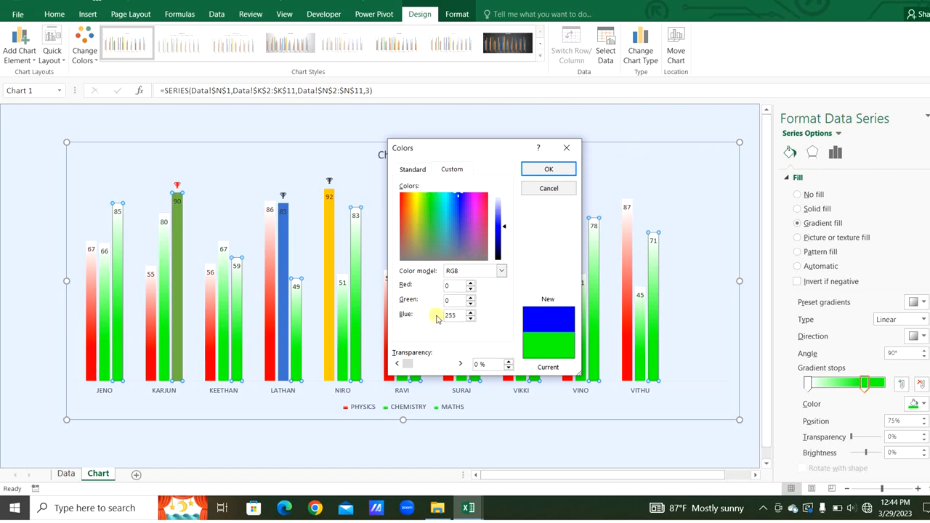
pyautogui.press('Return')
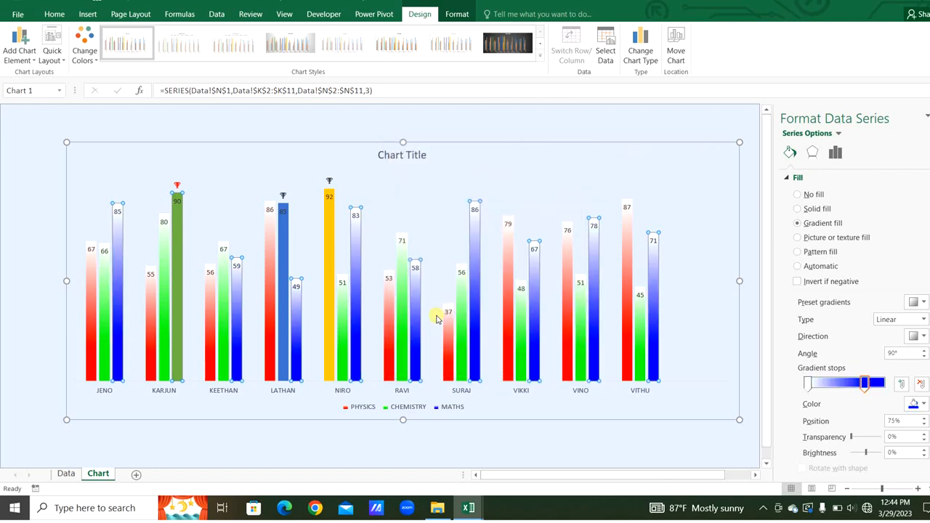
# - Apply the same white-to-blue gradient fill to the MATHS - Max series
pyautogui.click(177, 313)
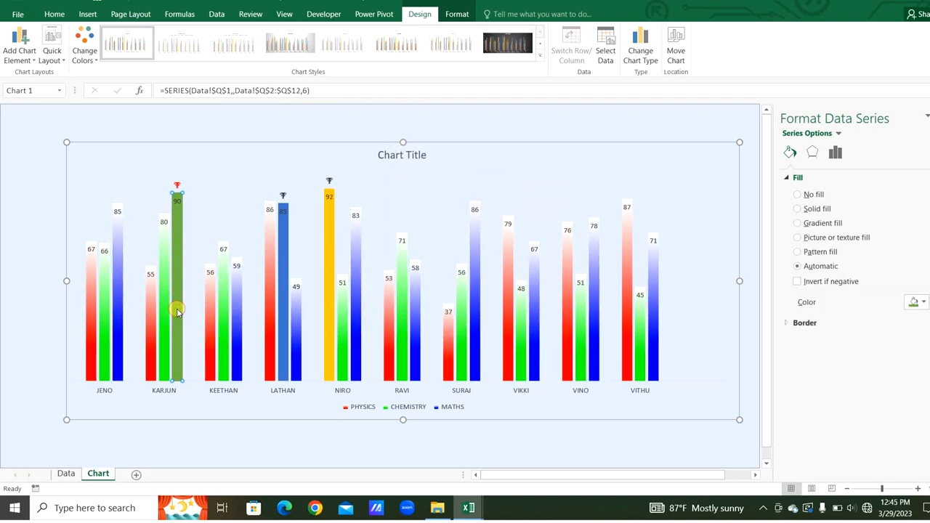
pyautogui.click(798, 224)
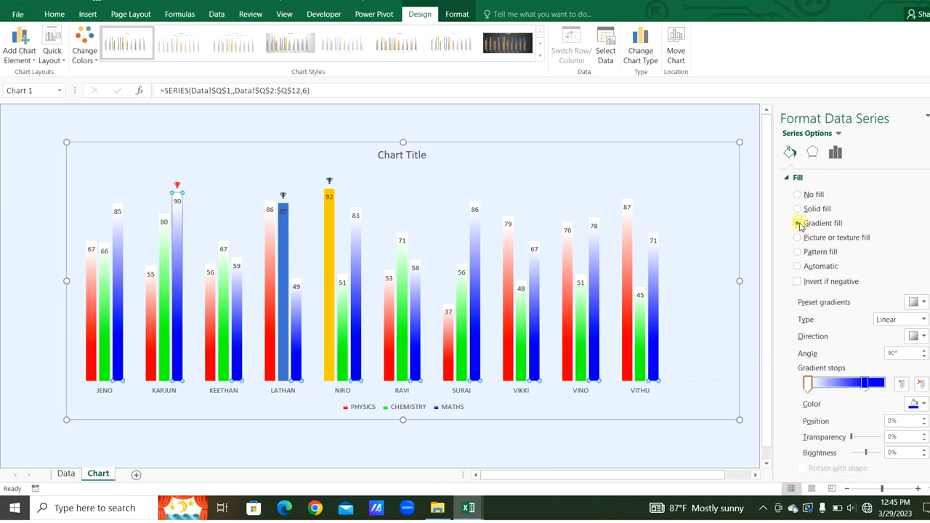
# - Give the CHEMISTRY - Max series a linear gradient fill and set its 75% gradient stop to the recent green
pyautogui.click(281, 258)
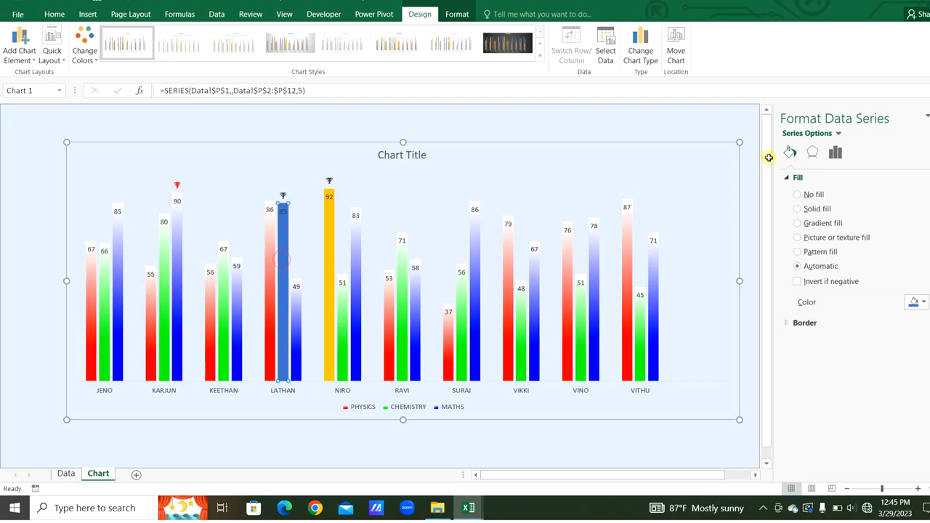
pyautogui.click(798, 223)
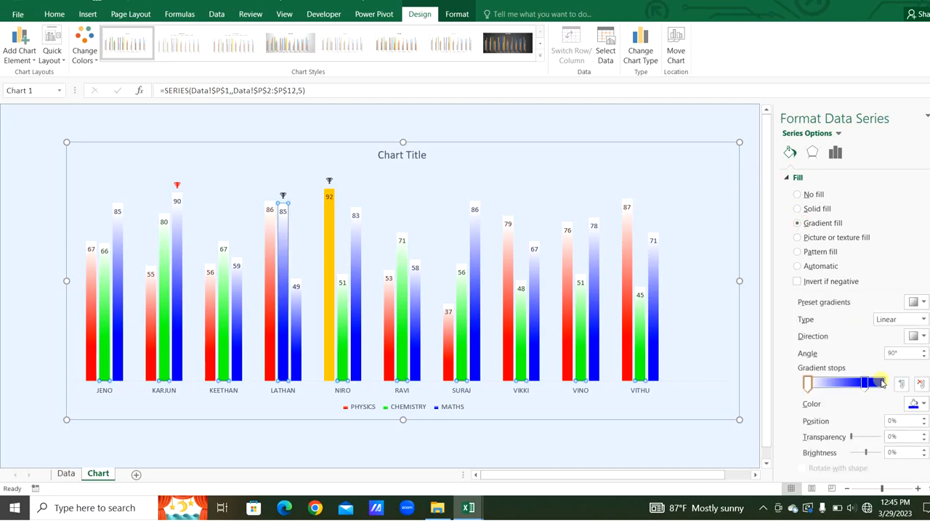
pyautogui.click(922, 404)
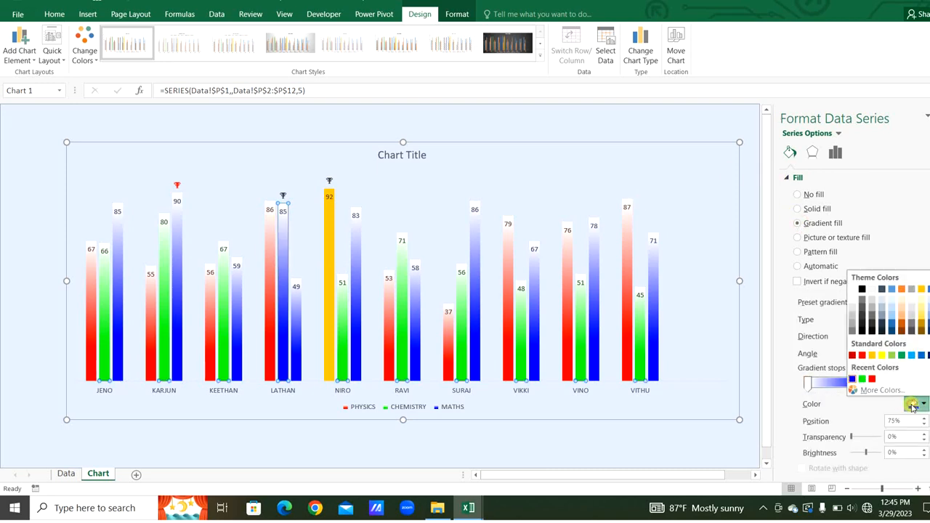
pyautogui.click(865, 379)
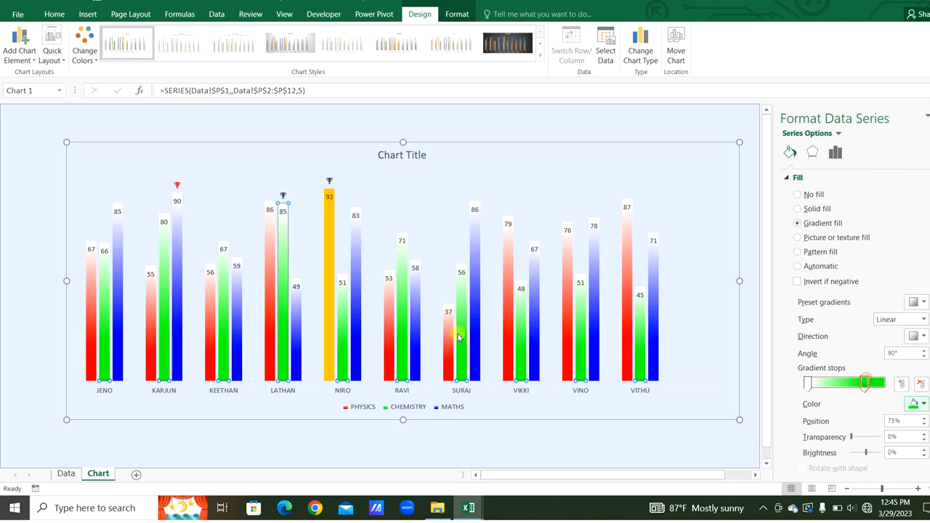
# - Give the PHYSICS - Max series a gradient fill with its 75% stop set to the recent red, and deselect the chart
pyautogui.click(328, 230)
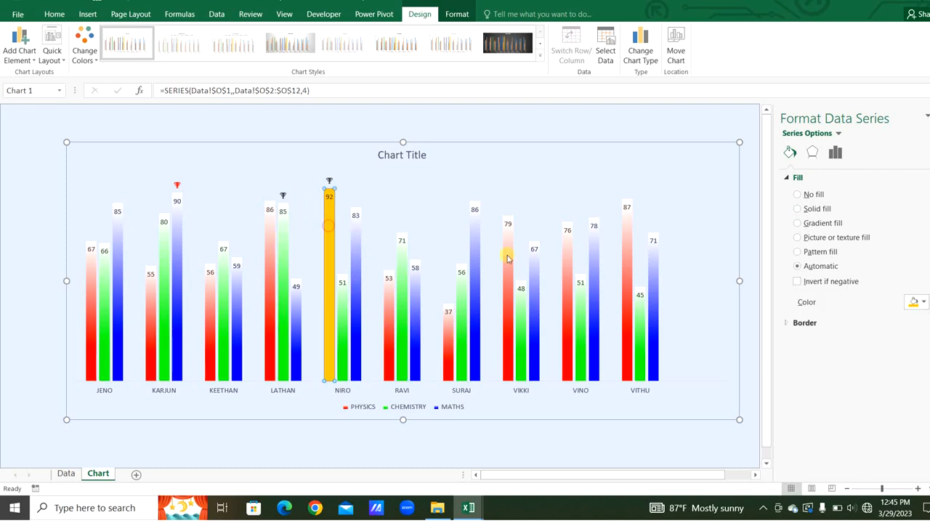
pyautogui.click(799, 223)
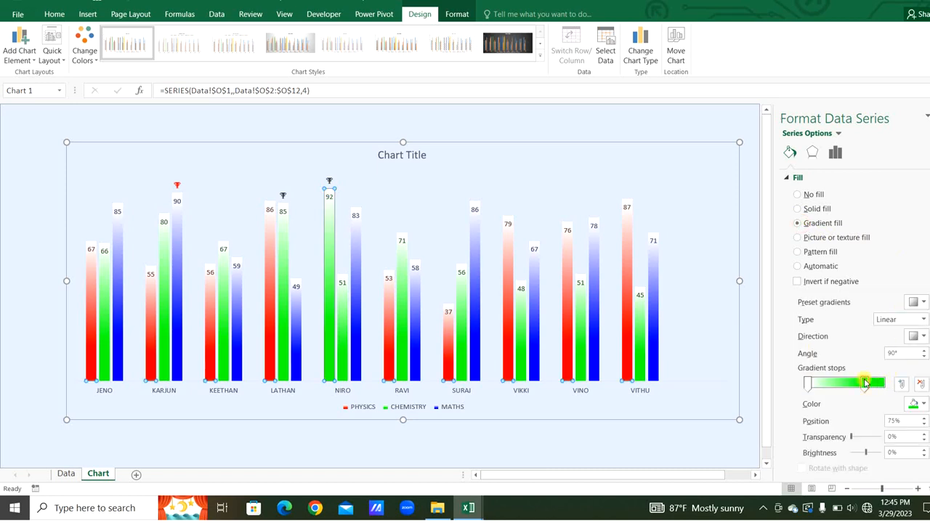
pyautogui.click(917, 404)
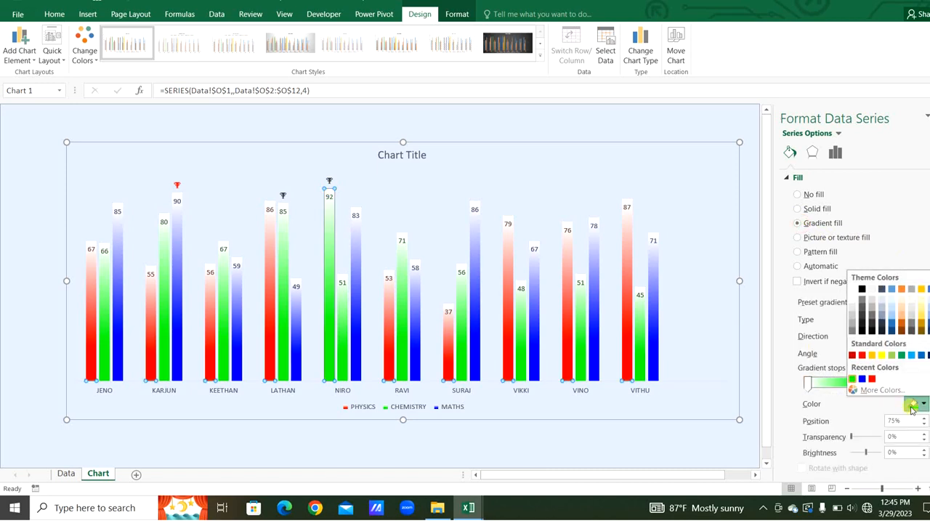
pyautogui.click(871, 378)
pyautogui.click(37, 280)
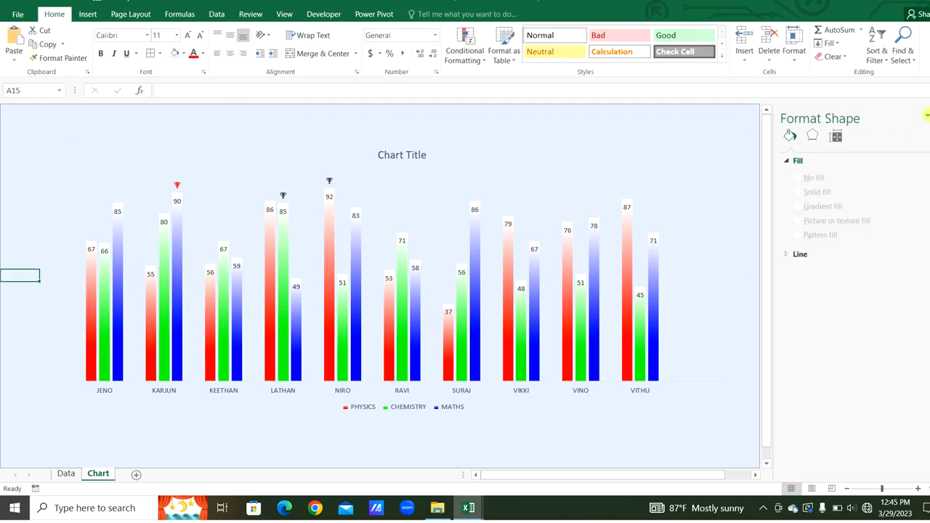
# - Set the font size of all three trophy data labels on the chart to 28
pyautogui.click(177, 186)
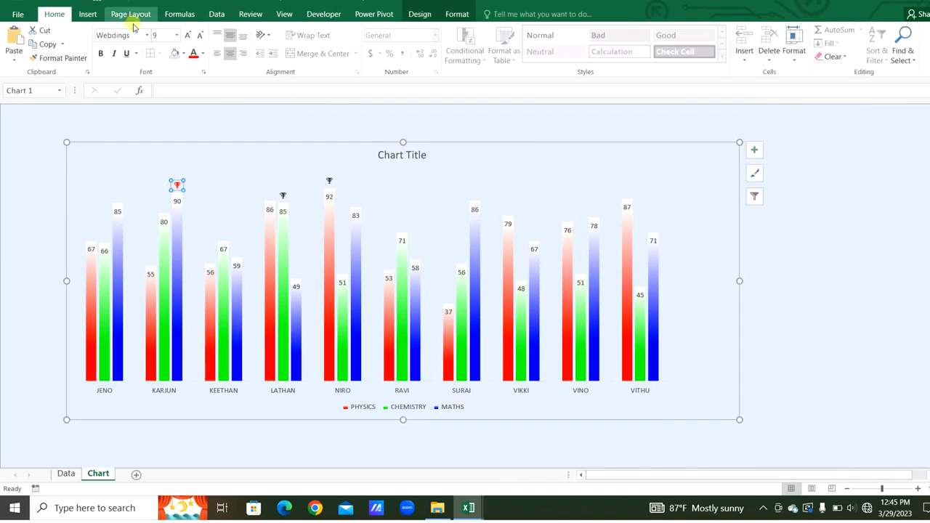
pyautogui.click(162, 34)
pyautogui.write('28')
pyautogui.press('Return')
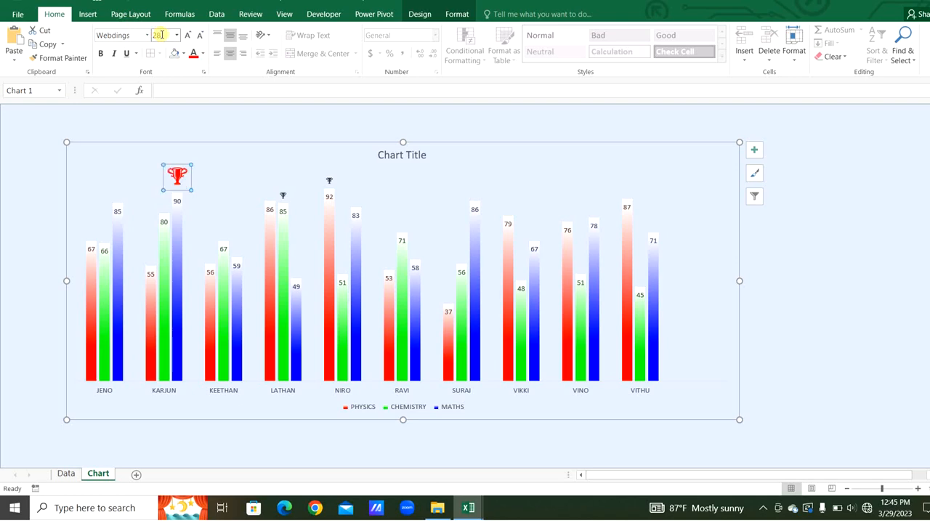
pyautogui.click(280, 195)
pyautogui.press('Return')
pyautogui.click(327, 179)
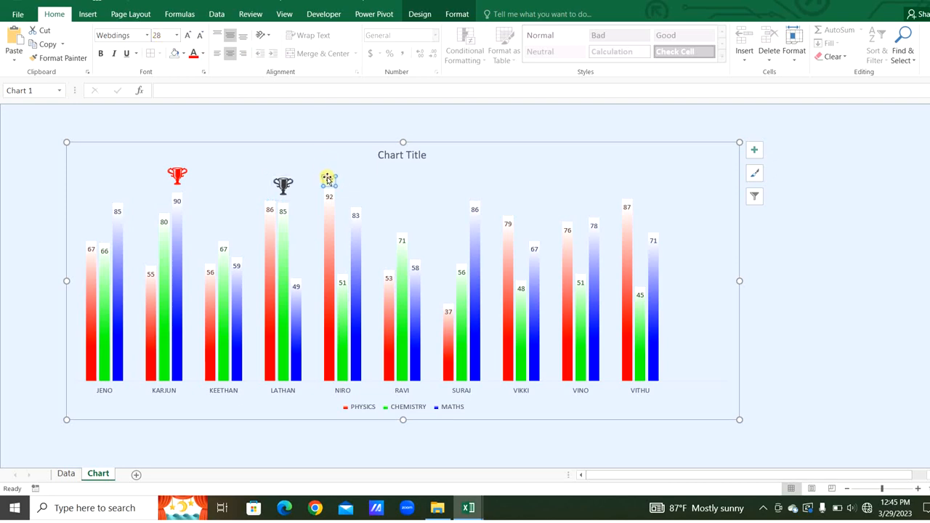
pyautogui.write('28')
pyautogui.press('Return')
# - Change the chart title to STUDENT RESULT NOTICE in a larger bold font
pyautogui.click(453, 155)
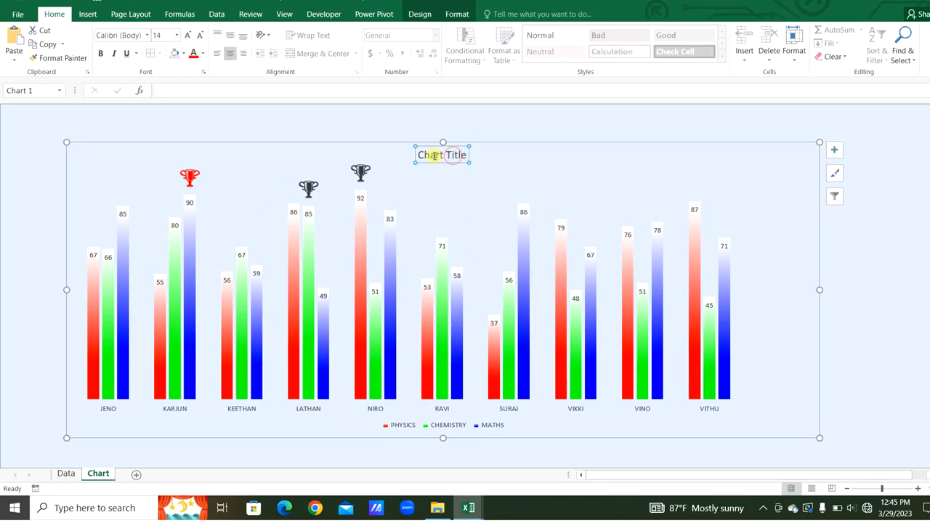
pyautogui.moveTo(423, 154); pyautogui.dragTo(473, 162)
pyautogui.click(175, 117)
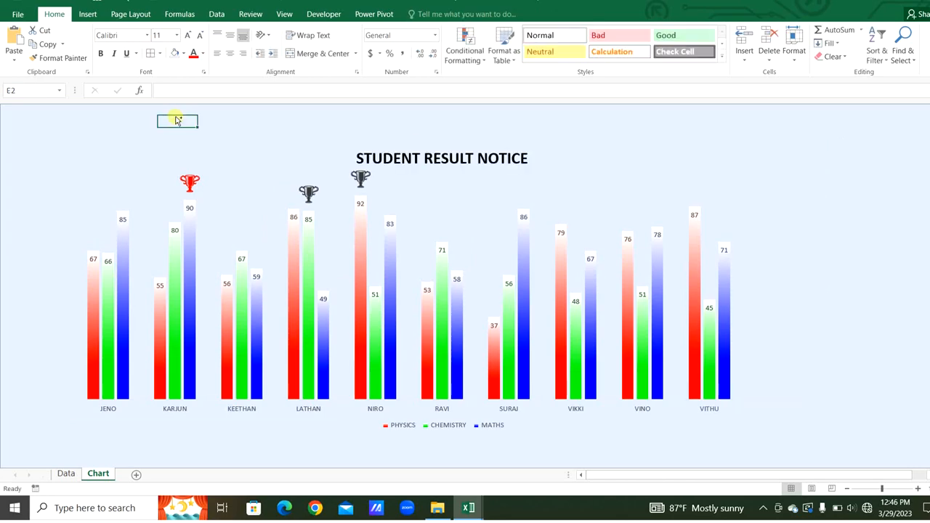
pyautogui.click(31, 251)
# - Insert a Form Control check box on the Data sheet at row 14, below the PHYSICS column of the result table
pyautogui.click(72, 474)
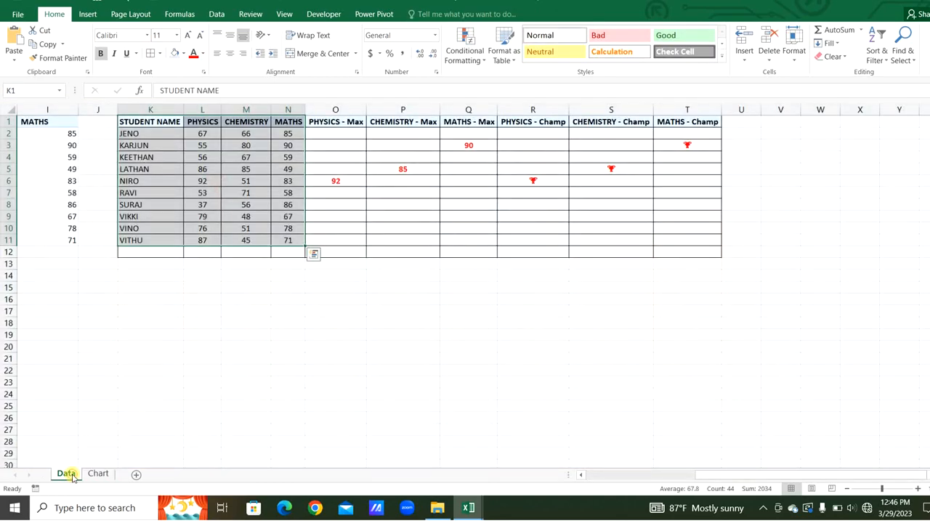
pyautogui.click(384, 354)
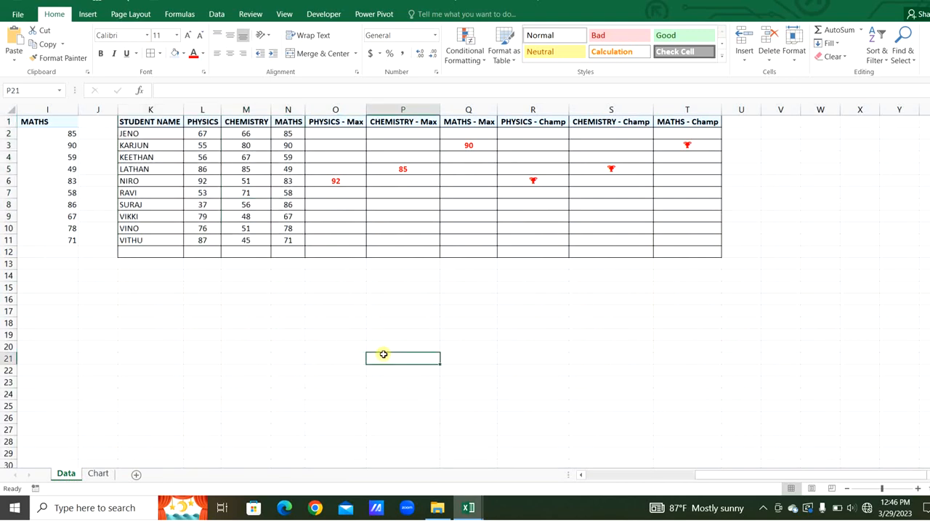
pyautogui.click(312, 12)
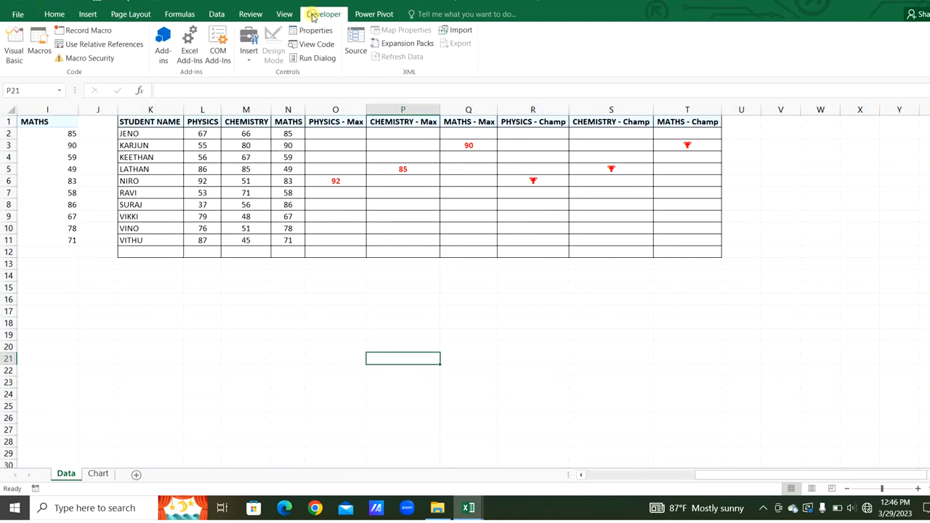
pyautogui.click(249, 58)
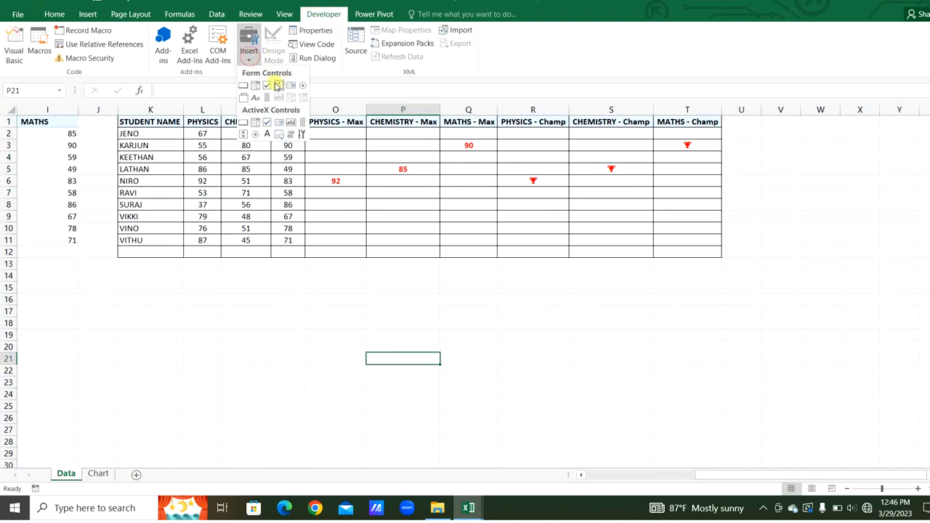
pyautogui.click(268, 87)
pyautogui.moveTo(193, 269); pyautogui.dragTo(218, 283)
# - Copy the check box and paste duplicates below the CHEMISTRY and MATHS columns
pyautogui.hotkey('ctrl', 'c')
pyautogui.click(257, 282)
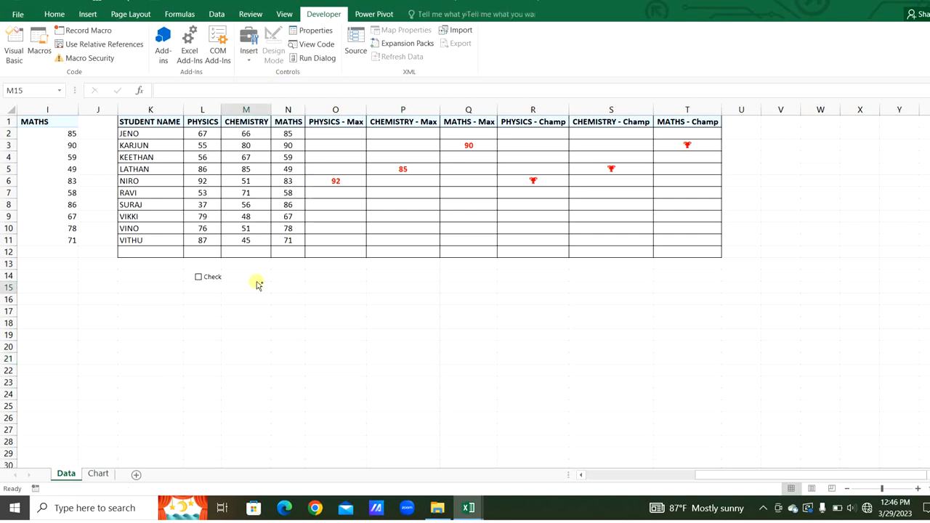
pyautogui.hotkey('ctrl', 'v')
pyautogui.click(285, 280)
pyautogui.hotkey('ctrl', 'v')
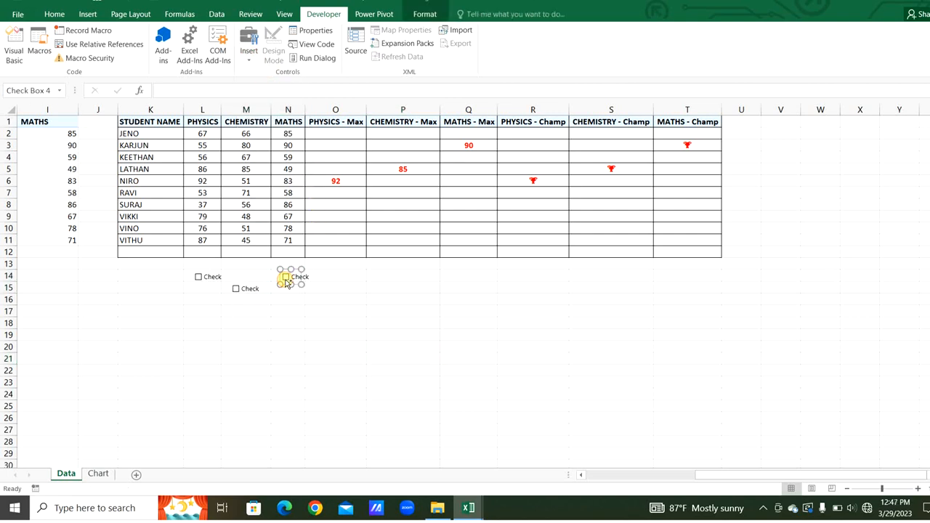
# - Link the check box below PHYSICS to cell $L$17 and tick it
pyautogui.rightClick(208, 280)
pyautogui.click(240, 393)
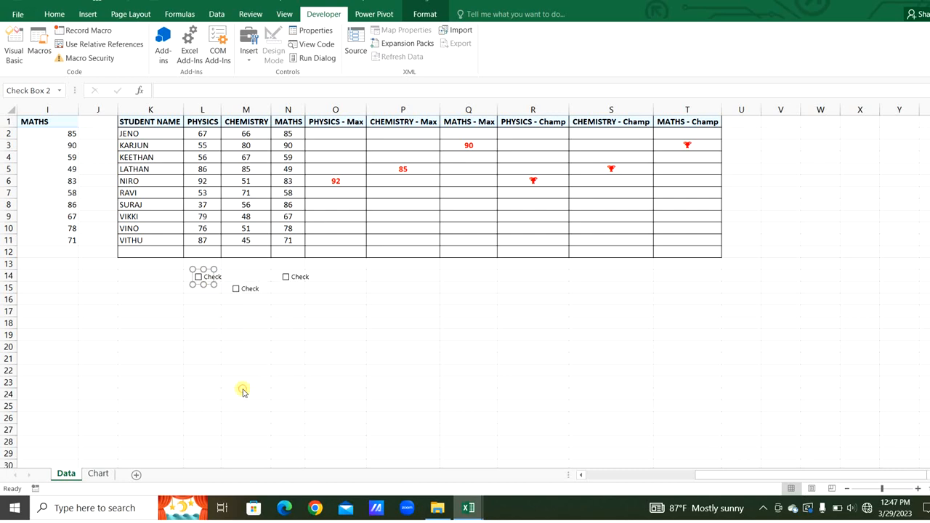
pyautogui.click(371, 230)
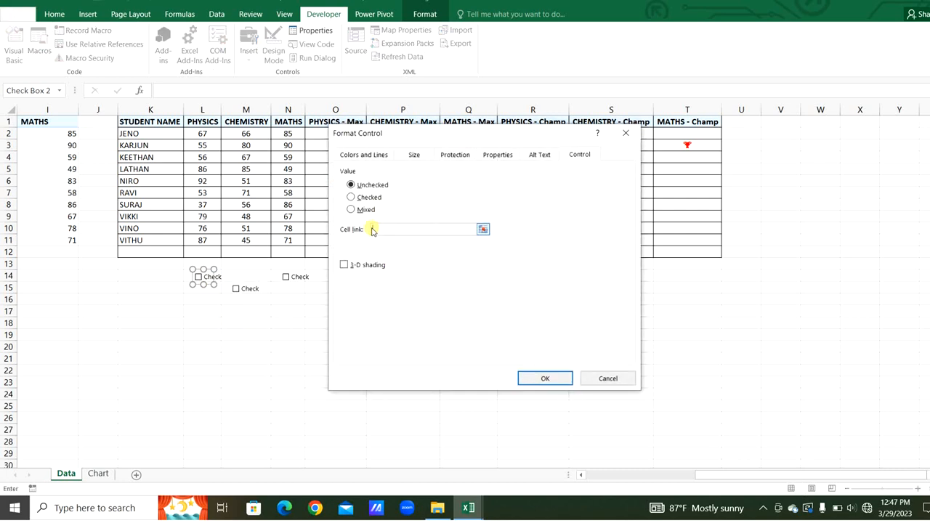
pyautogui.click(208, 311)
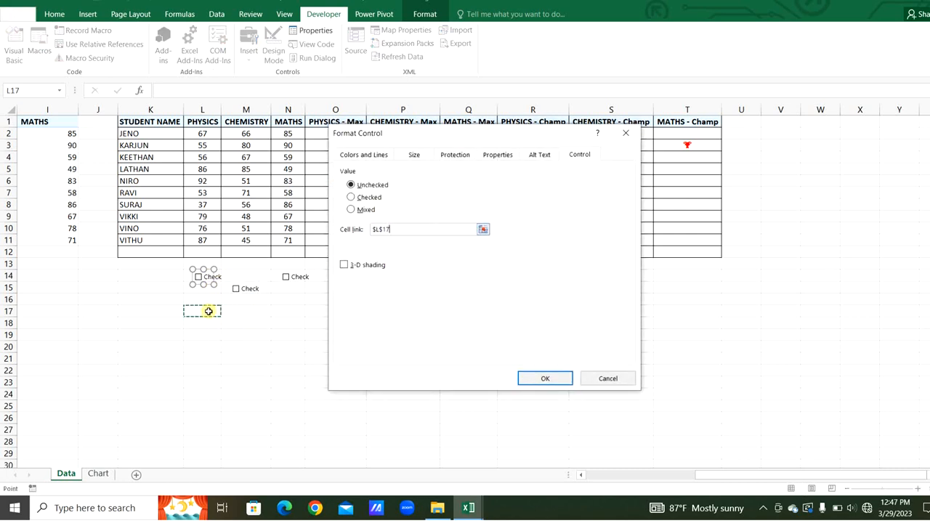
pyautogui.click(544, 380)
pyautogui.click(215, 283)
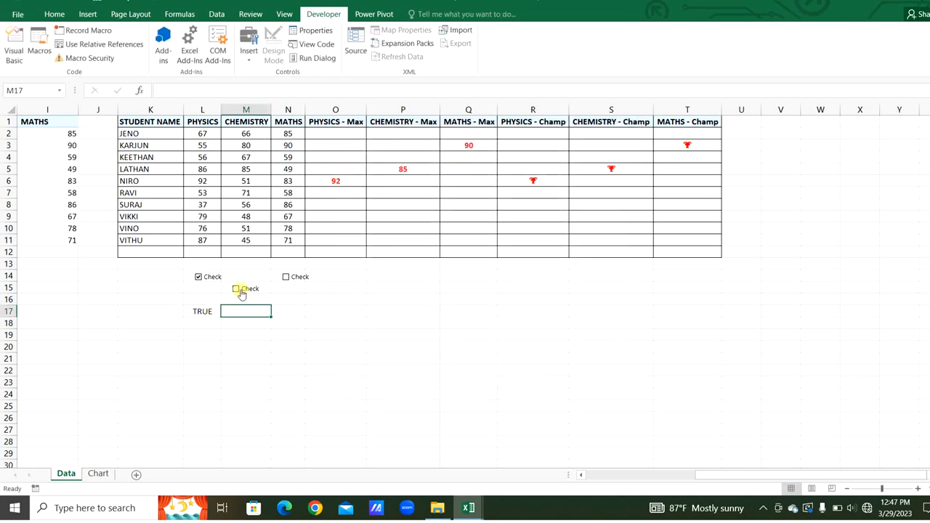
# - Tick the check box below CHEMISTRY and link it to cell $M$17
pyautogui.click(236, 289)
pyautogui.rightClick(248, 289)
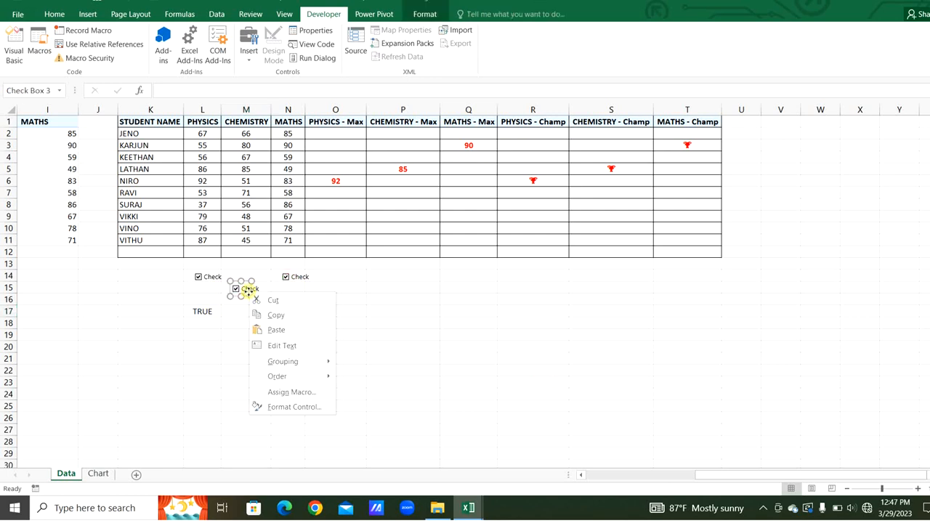
pyautogui.click(298, 408)
pyautogui.click(393, 229)
pyautogui.click(245, 311)
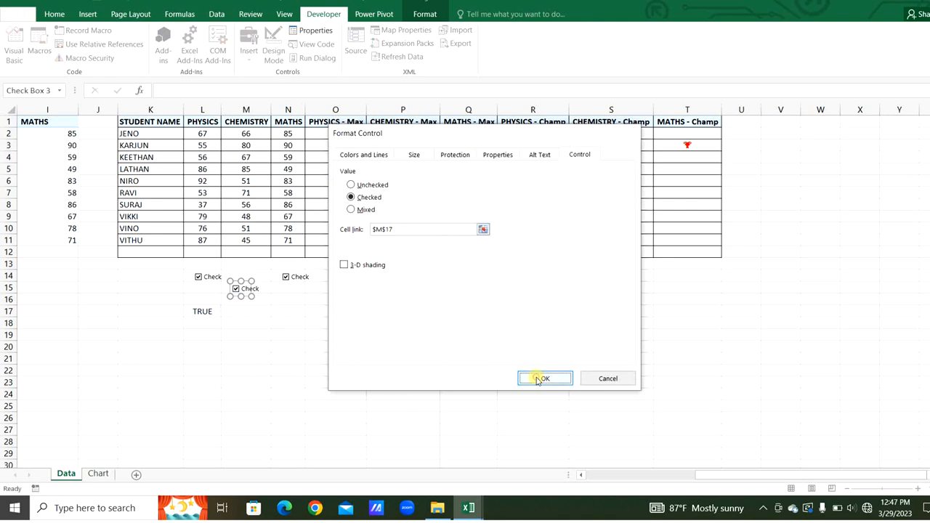
pyautogui.click(537, 378)
# - Link the check box below MATHS to cell $N$17
pyautogui.rightClick(300, 276)
pyautogui.click(347, 391)
pyautogui.click(392, 229)
pyautogui.click(288, 311)
pyautogui.click(541, 379)
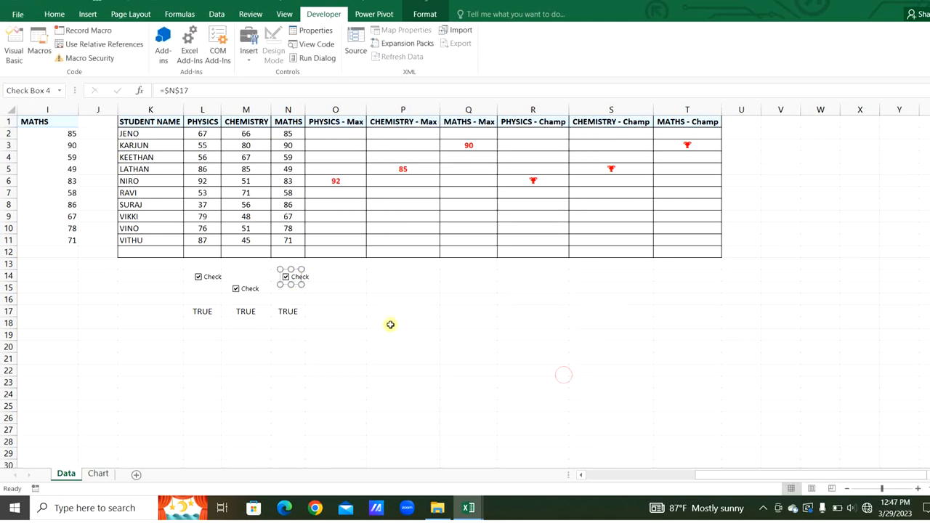
# - Move the middle check box up to line up with the other two in row 14
pyautogui.rightClick(252, 288)
pyautogui.click(243, 281)
pyautogui.moveTo(244, 281); pyautogui.dragTo(246, 270)
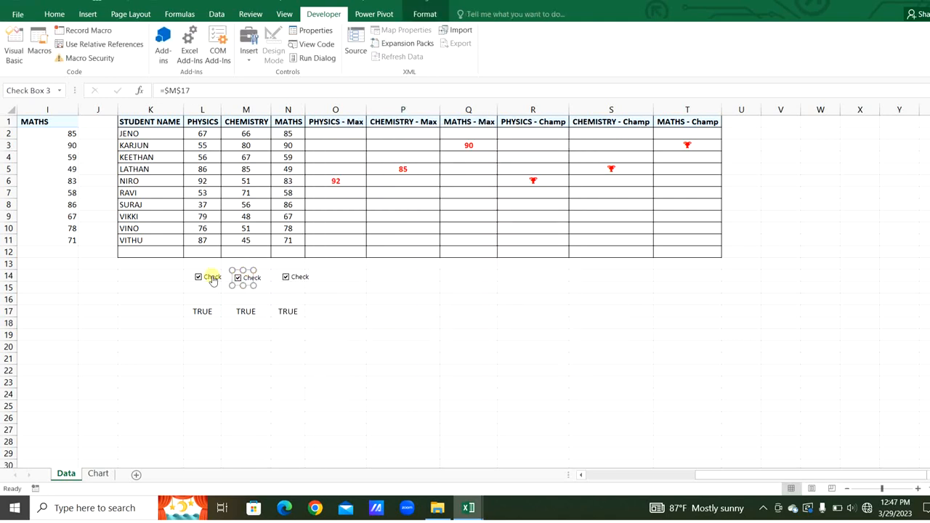
# - Label the three check boxes PHYSICS, CHEMISTRY and MATHS, and leave all of them ticked
pyautogui.click(207, 279)
pyautogui.rightClick(207, 277)
pyautogui.click(206, 282)
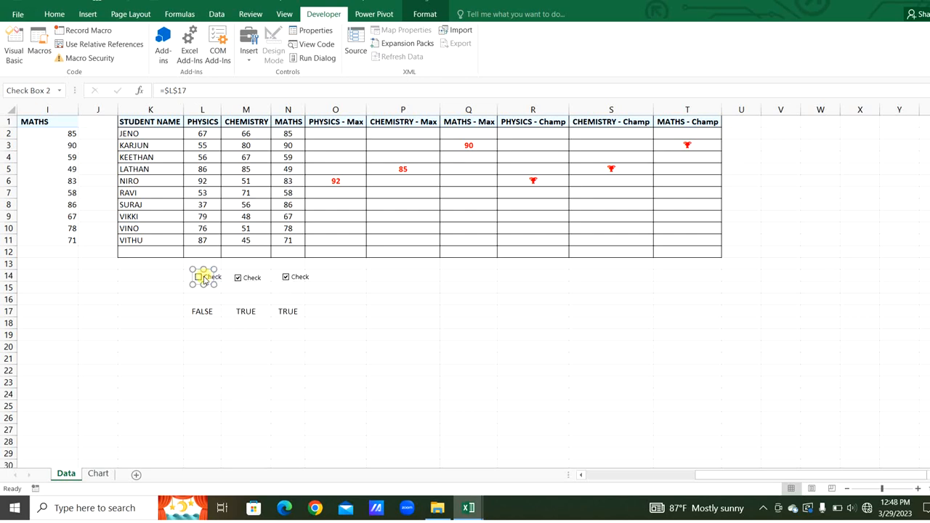
pyautogui.write('PHYSICS')
pyautogui.click(250, 278)
pyautogui.rightClick(250, 277)
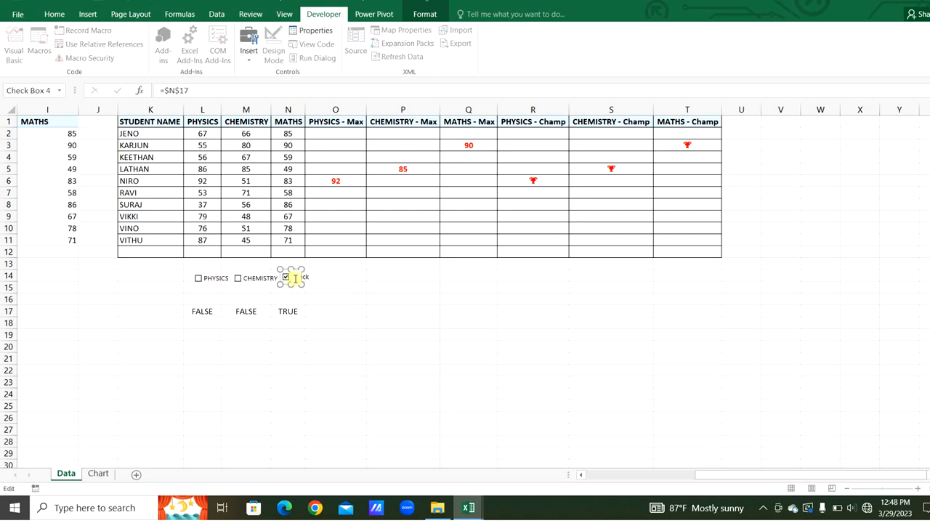
pyautogui.click(245, 358)
pyautogui.click(238, 278)
pyautogui.click(215, 283)
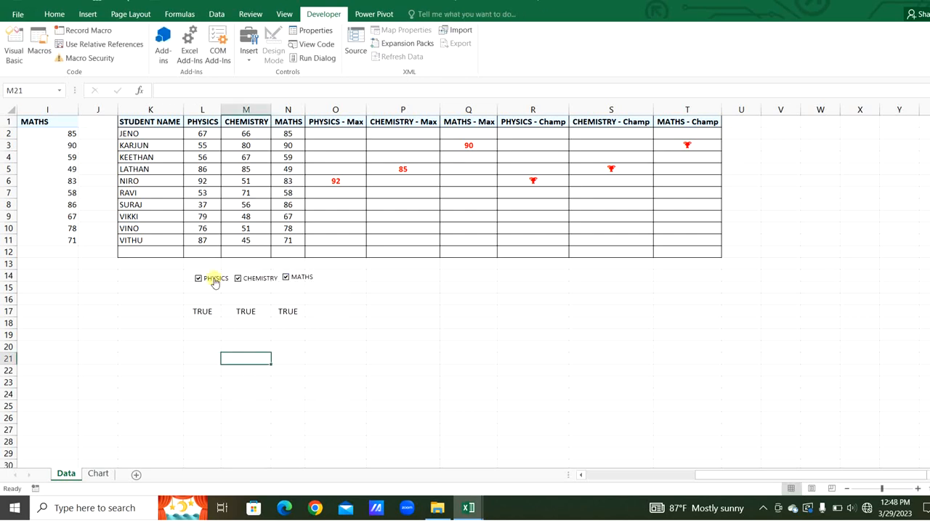
# - Make the PHYSICS score in L2 depend on its check box with =IF($L$17=TRUE,VLOOKUP($K2,$F:$I,2,0),"") and fill it down to L11
pyautogui.moveTo(204, 133); pyautogui.dragTo(712, 245)
pyautogui.doubleClick(202, 134)
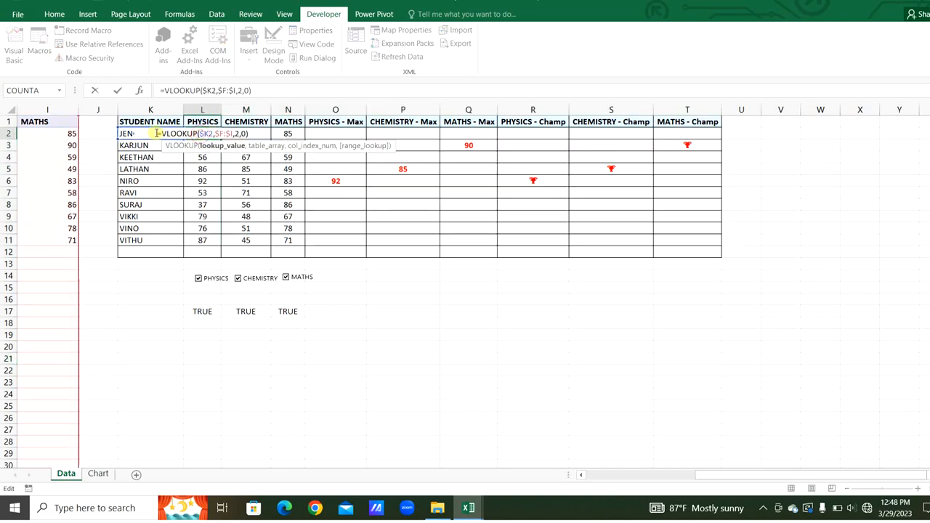
pyautogui.click(161, 134)
pyautogui.write('IF(')
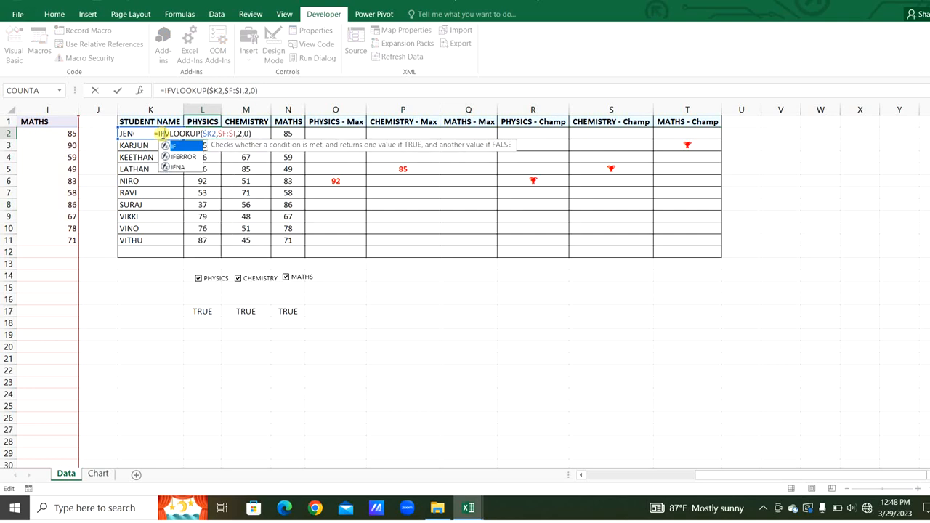
pyautogui.click(202, 311)
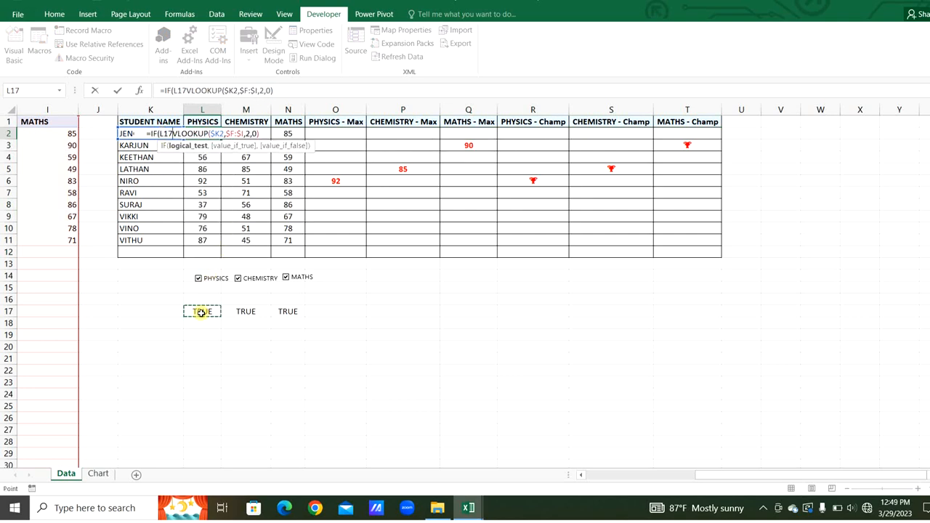
pyautogui.press('F4')
pyautogui.write('=TRUE')
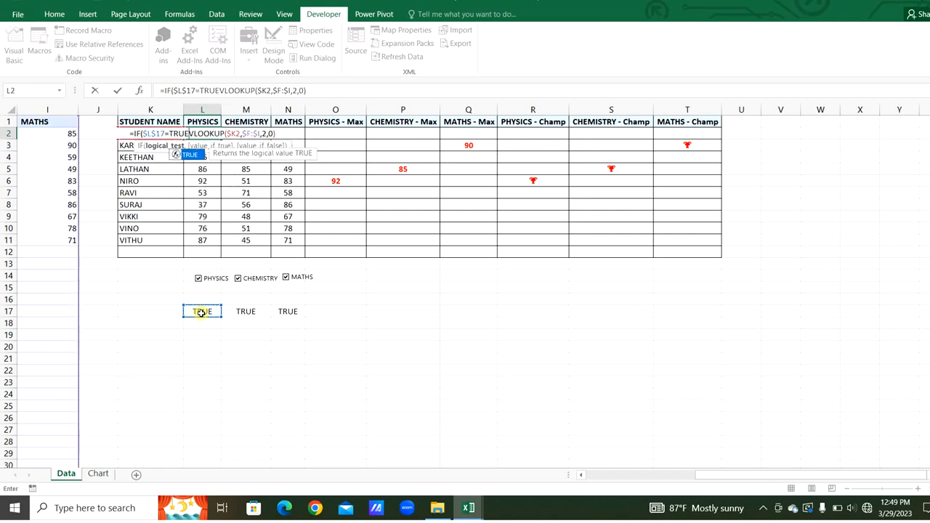
pyautogui.press('Escape')
pyautogui.write(',0)')
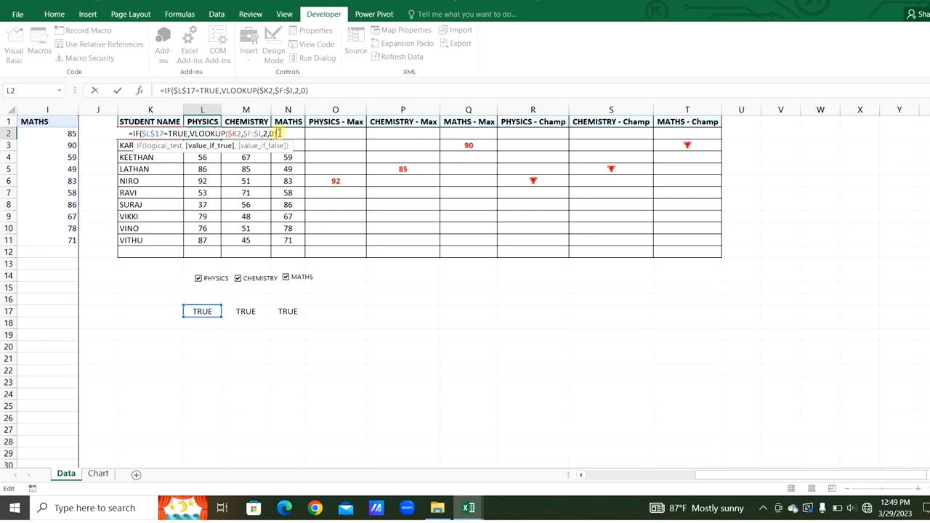
pyautogui.write(',"")')
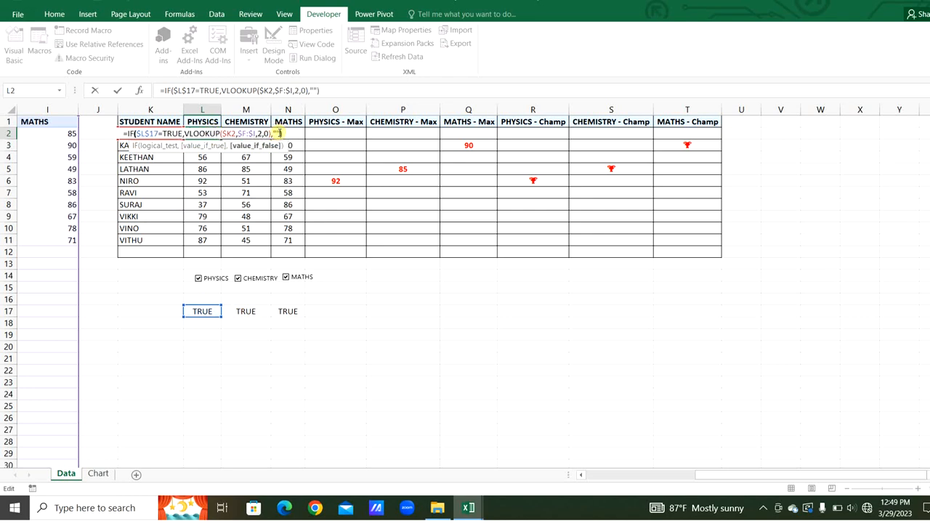
pyautogui.press('Return')
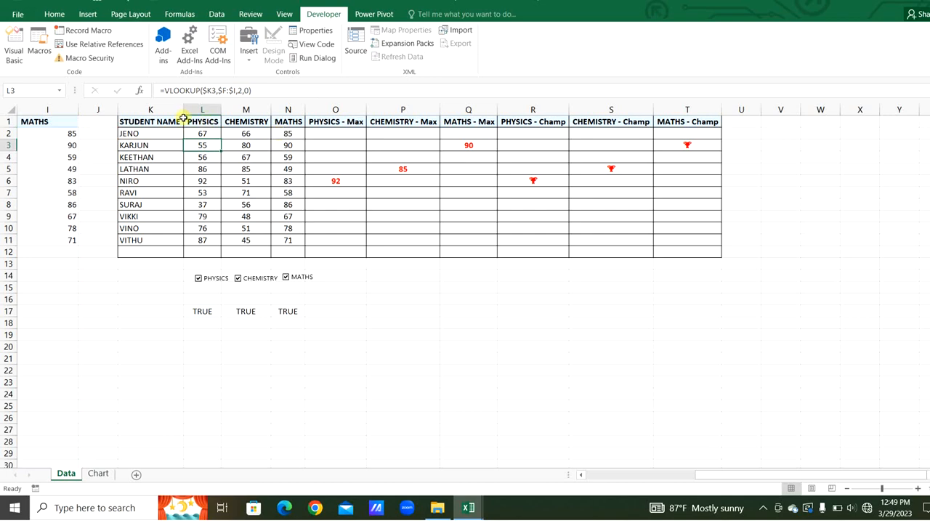
pyautogui.click(208, 133)
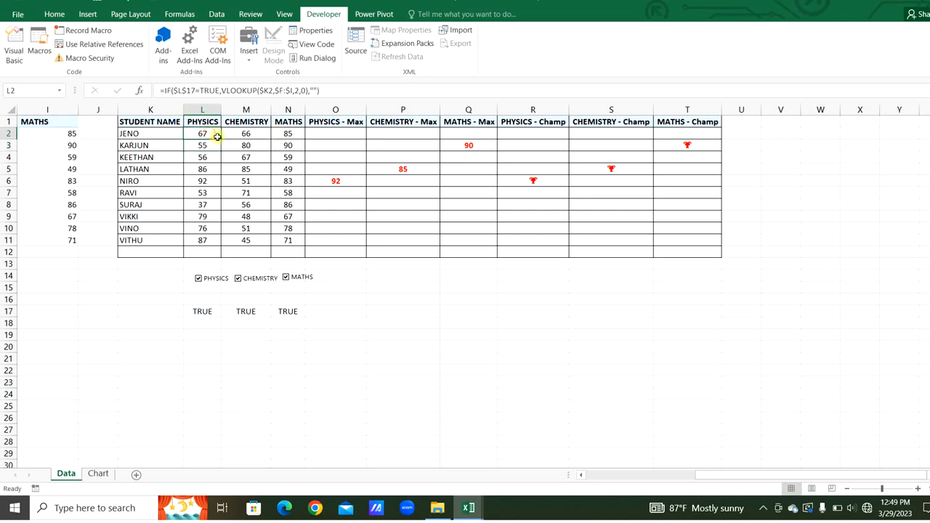
pyautogui.moveTo(219, 139); pyautogui.dragTo(220, 242)
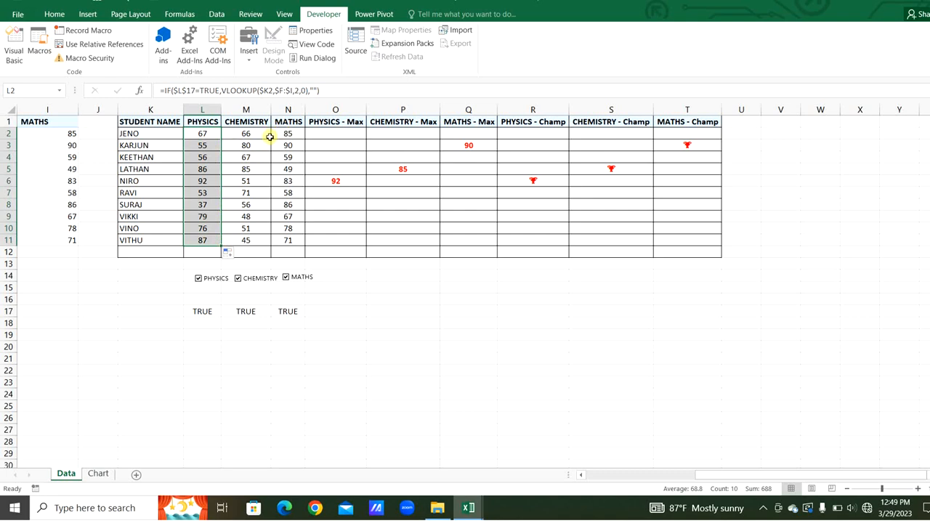
# - Make the MATHS score in N2 depend on its check box with =IF($N$17=TRUE,VLOOKUP($K2,$F:$I,4,0),"")
pyautogui.doubleClick(235, 133)
pyautogui.write('IF(VLOOKUP($K2,$F:$I,4,0')
pyautogui.click(280, 311)
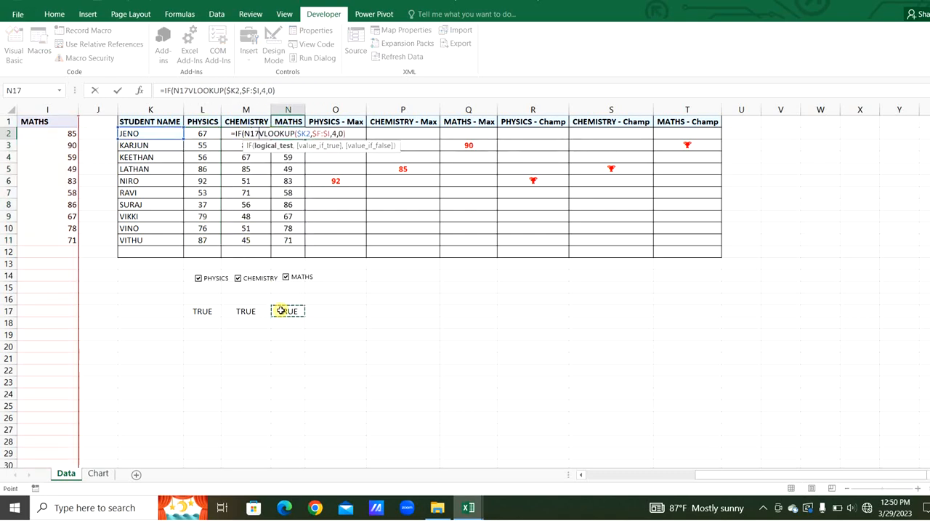
pyautogui.press('F4')
pyautogui.write('=TRUE,')
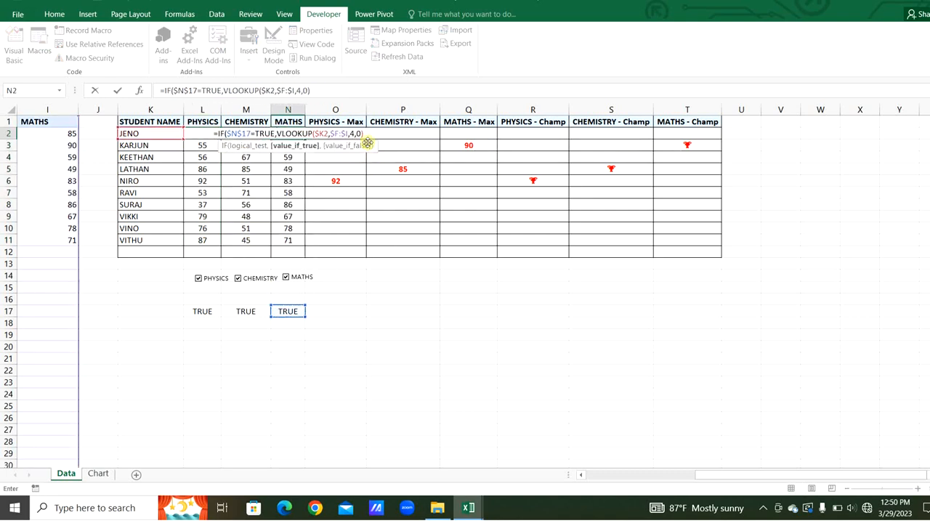
pyautogui.click(366, 134)
pyautogui.write(',"")')
pyautogui.press('Return')
# - Check the PHYSICS, CHEMISTRY and MATHS formulas in row 2 and fill L2:N2 down to row 11
pyautogui.doubleClick(251, 133)
pyautogui.press('Return')
pyautogui.doubleClick(289, 134)
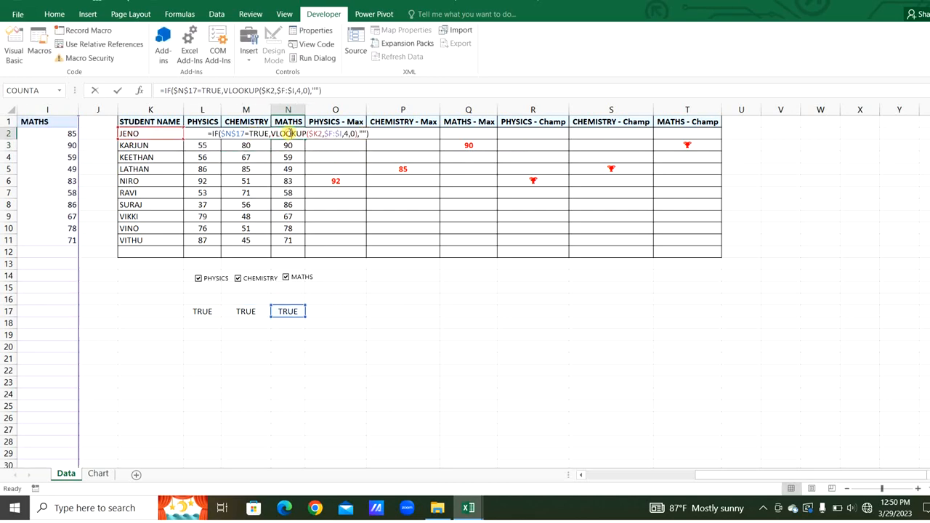
pyautogui.press('Return')
pyautogui.doubleClick(215, 134)
pyautogui.press('Return')
pyautogui.moveTo(211, 134); pyautogui.dragTo(297, 247)
pyautogui.click(356, 327)
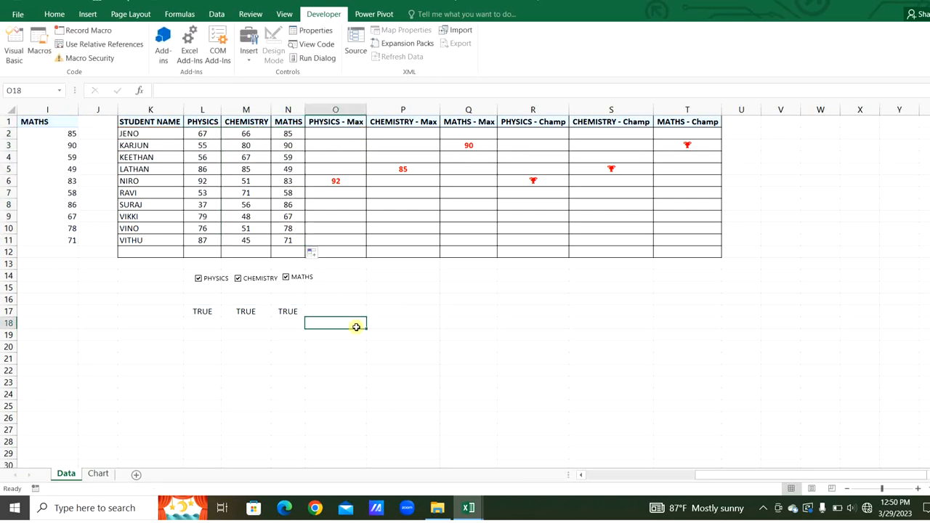
# - Make the PHYSICS - Max formula in O2 depend on the check box: =IF($L$17=TRUE,IF(L2=MAX($L$2:$L$11),L2,""),"")
pyautogui.doubleClick(331, 133)
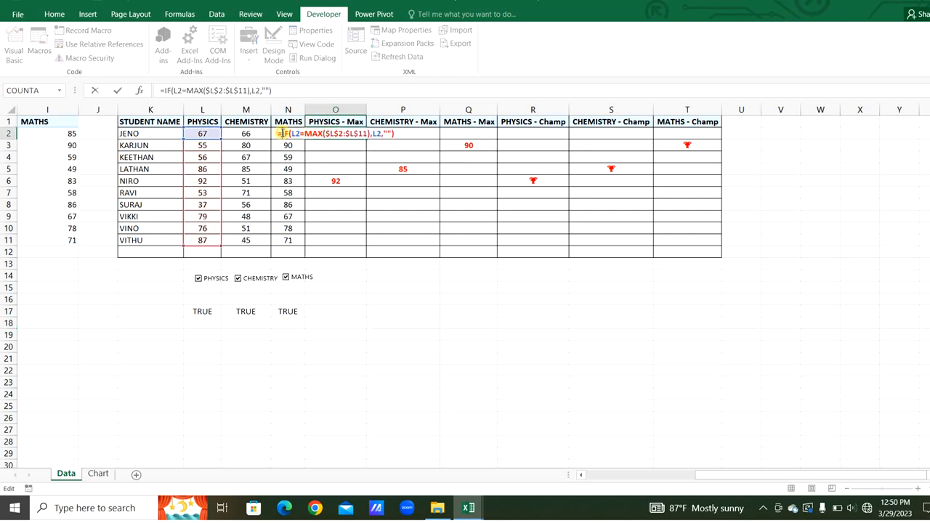
pyautogui.write('IF(')
pyautogui.click(213, 308)
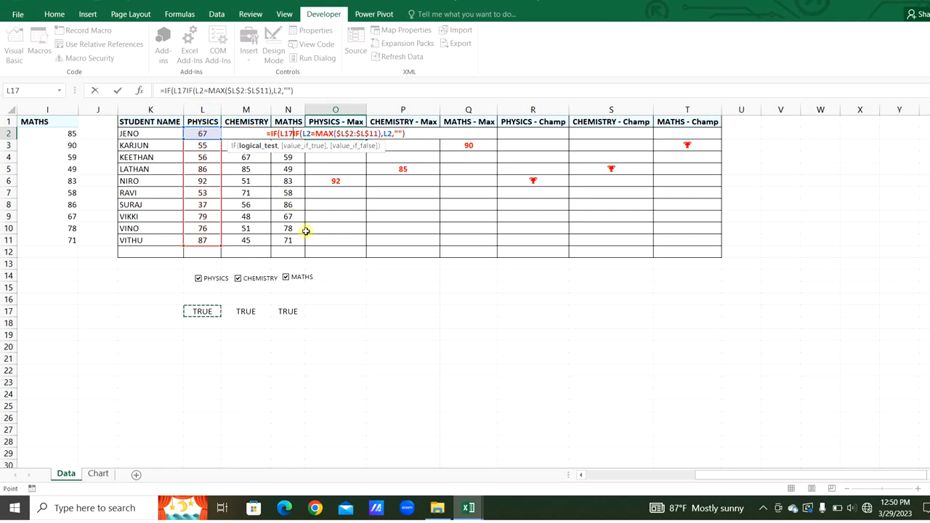
pyautogui.press('F4')
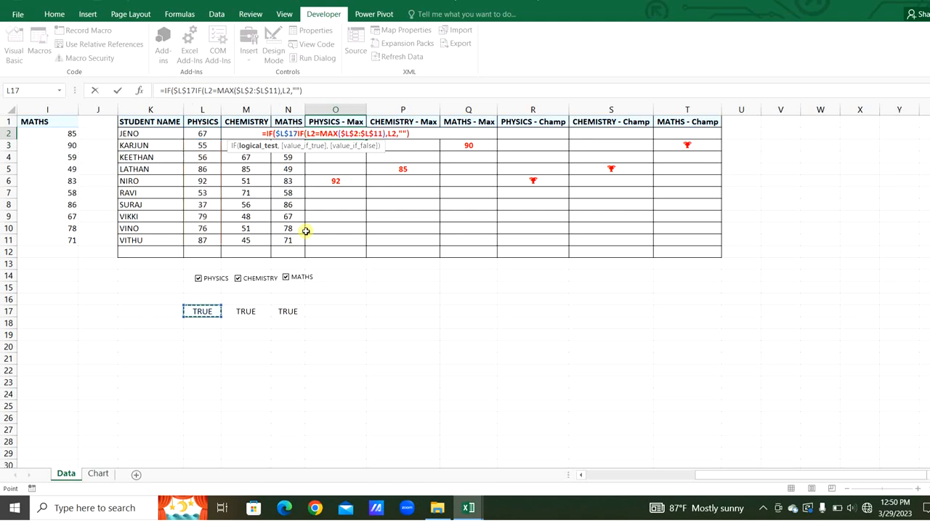
pyautogui.write('=TRU')
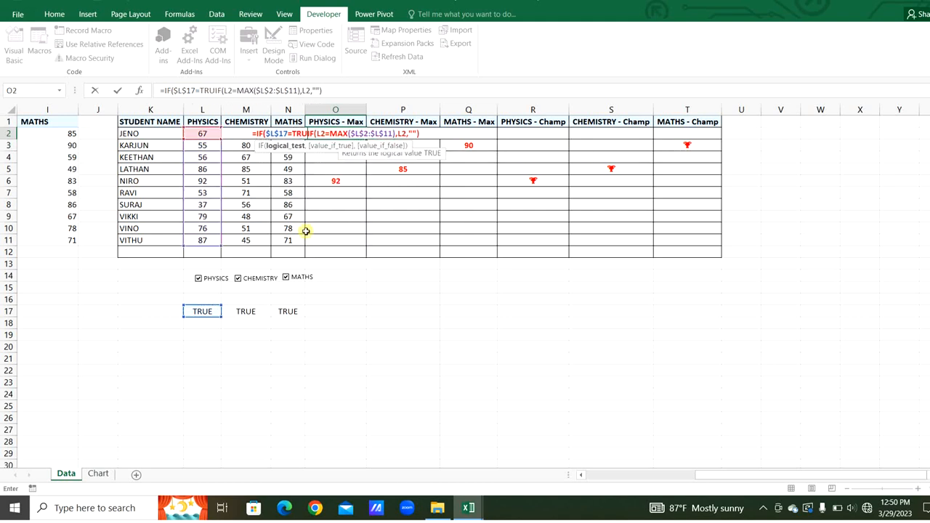
pyautogui.write('E,')
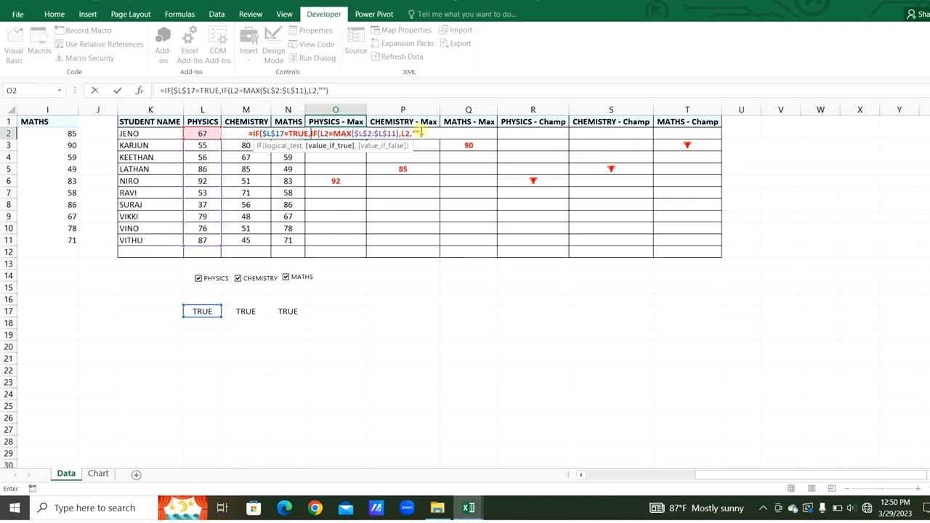
pyautogui.write(',"")')
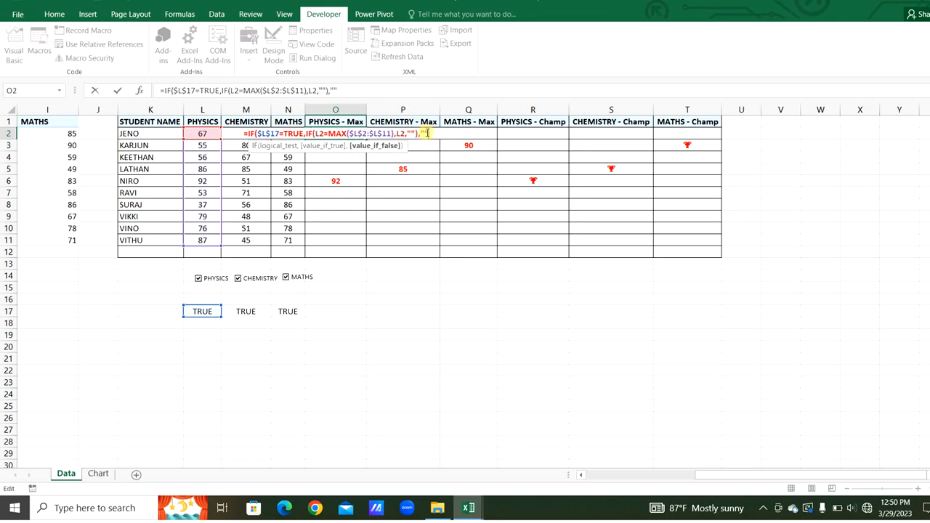
pyautogui.press('Return')
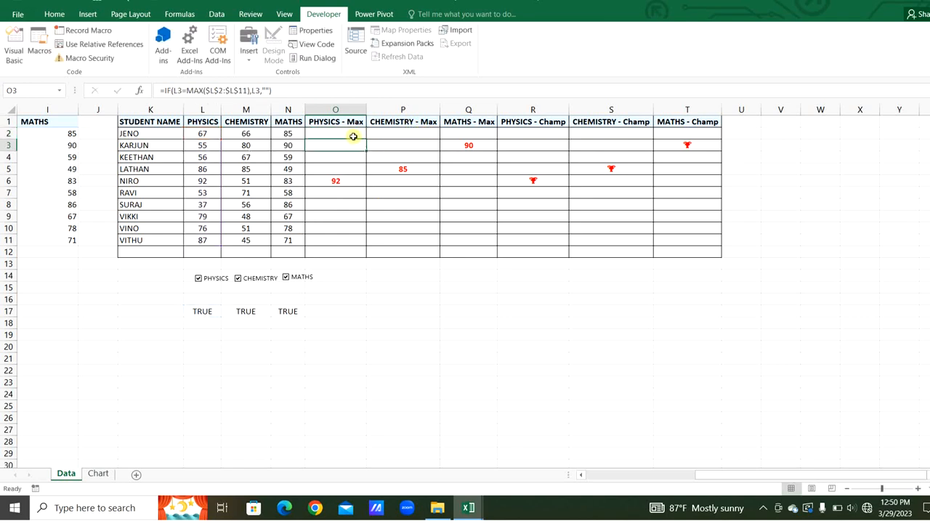
# - Wrap the CHEMISTRY - Max formula in P2 in an IF that tests $M$17=TRUE and otherwise returns blank
pyautogui.doubleClick(416, 132)
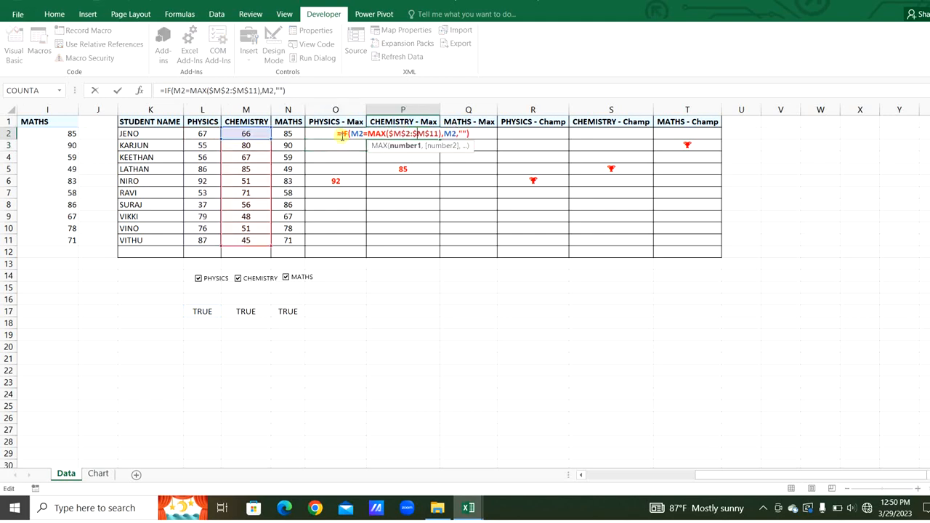
pyautogui.click(340, 134)
pyautogui.write('IF(')
pyautogui.click(239, 313)
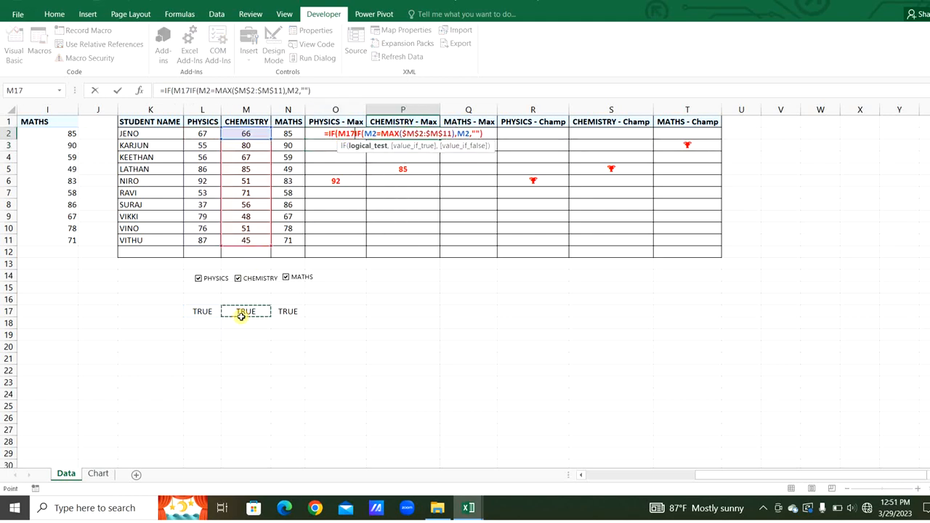
pyautogui.press('F4')
pyautogui.write('=TRUE,')
pyautogui.click(507, 134)
pyautogui.write(',')
pyautogui.press('Return')
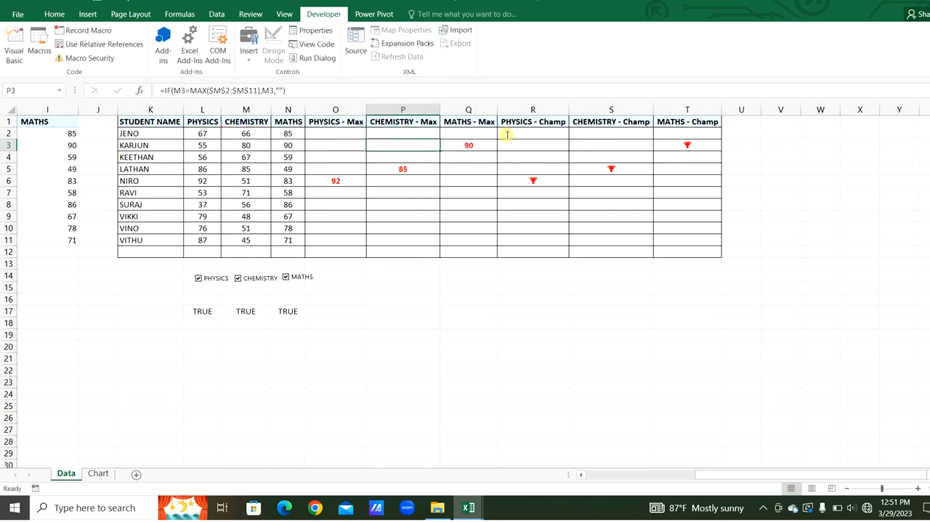
# - Set the MATHS - Max formula in Q2 to =IF($N$17=TRUE,IF(N2=MAX($N$2:$N$11),N2,""),"") and fill O2:Q2 down the table
pyautogui.click(465, 131)
pyautogui.doubleClick(454, 133)
pyautogui.click(410, 134)
pyautogui.write('IF(IF(N2=MAX($N$2:$N$11),N2,"')
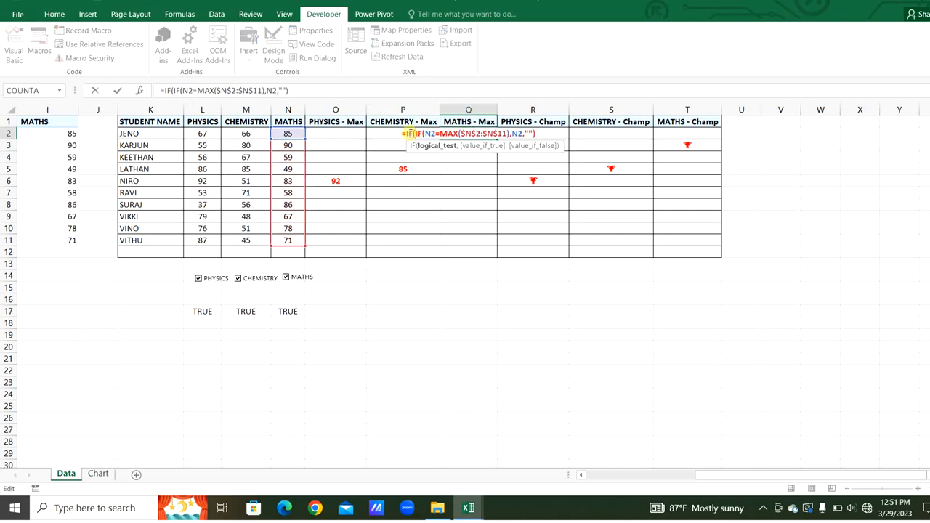
pyautogui.click(299, 311)
pyautogui.press('F4')
pyautogui.write('=TRUE,')
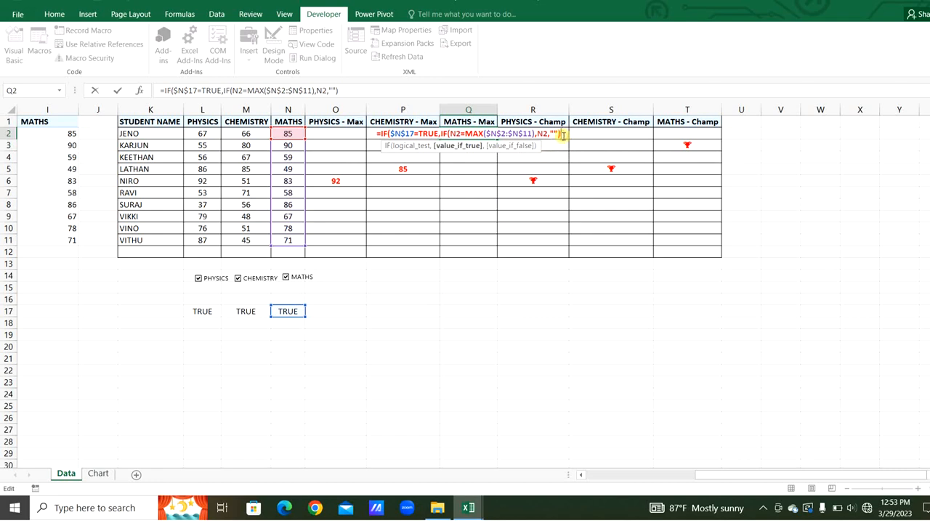
pyautogui.write(',"")')
pyautogui.press('Return')
pyautogui.moveTo(357, 133); pyautogui.dragTo(494, 258)
pyautogui.click(483, 322)
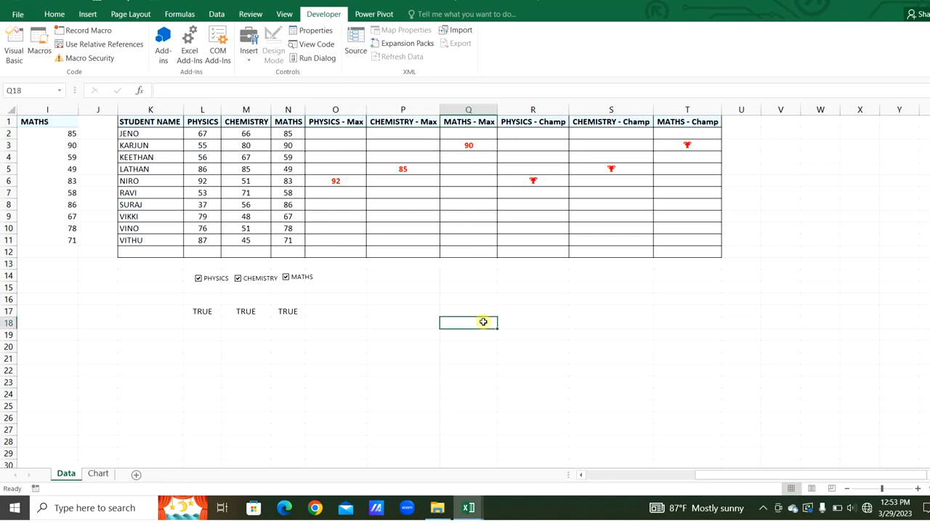
# - Make the PHYSICS - Champ trophy in R2 depend on the check box: =IF($L$17=TRUE,IF(L2=MAX($L$2:$L$11),"%",""),"")
pyautogui.doubleClick(522, 130)
pyautogui.click(164, 90)
pyautogui.write('IF(IF(L2=MAX($L$2:$L$11),"%","')
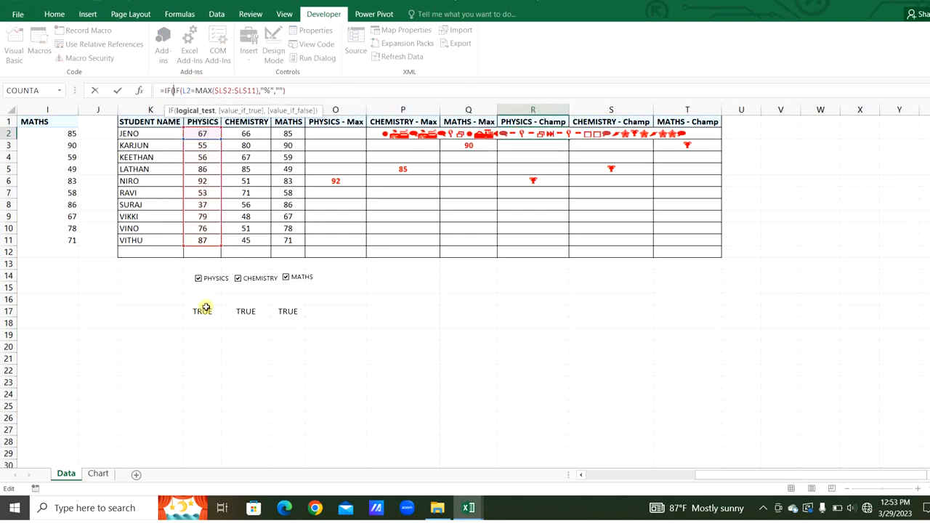
pyautogui.click(203, 311)
pyautogui.press('F4')
pyautogui.write('=TRUE,')
pyautogui.click(351, 93)
pyautogui.write(',"")')
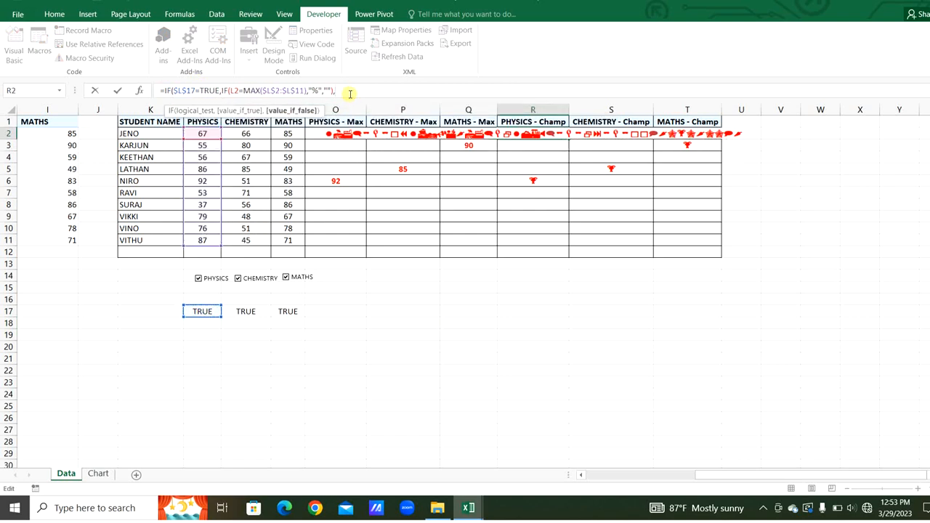
pyautogui.press('Return')
# - Make the CHEMISTRY - Champ trophy in S2 depend on the check box: =IF($M$17=TRUE,IF(M2=MAX($M$2:$M$11),"%",""),"")
pyautogui.doubleClick(643, 133)
pyautogui.click(164, 90)
pyautogui.write('IF(')
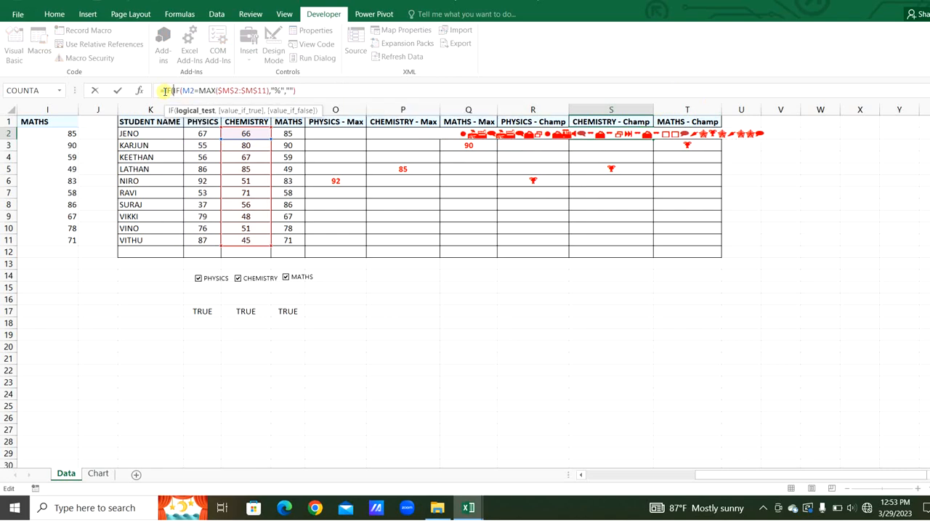
pyautogui.click(246, 311)
pyautogui.press('F4')
pyautogui.write('=TRUE,')
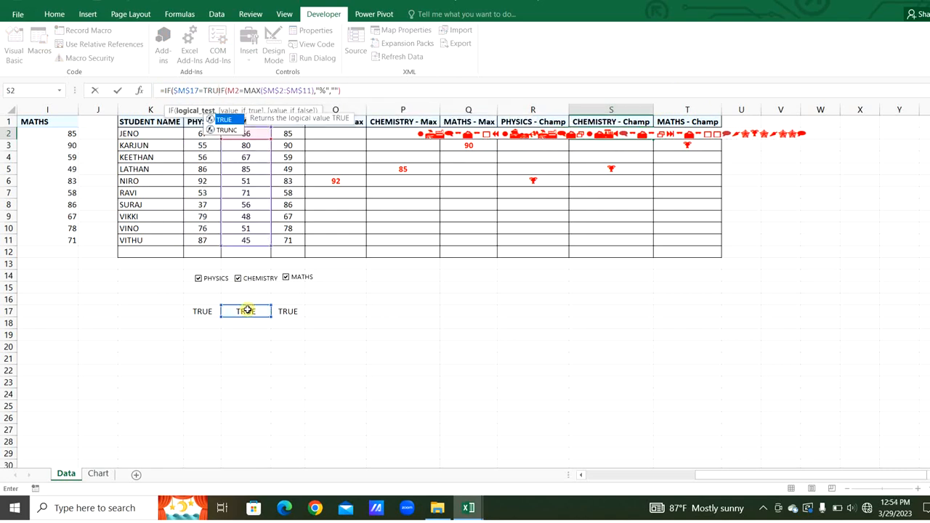
pyautogui.click(375, 92)
pyautogui.write(',"")')
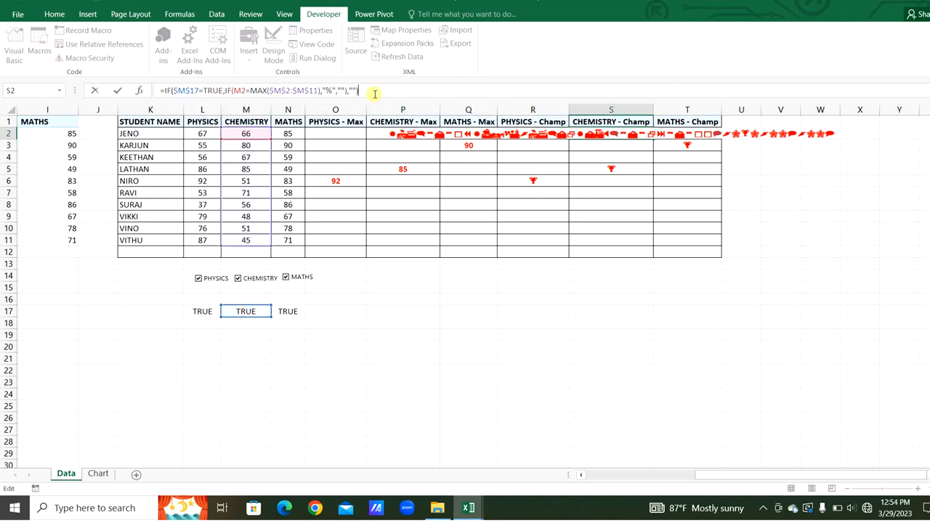
pyautogui.press('Return')
# - Set the MATHS - Champ formula in T2 to =IF($N$17=TRUE,IF(N2=MAX($N$2:$N$11),"%",""),"") and fill R2:T2 down the table
pyautogui.doubleClick(692, 134)
pyautogui.click(165, 89)
pyautogui.write('IF(')
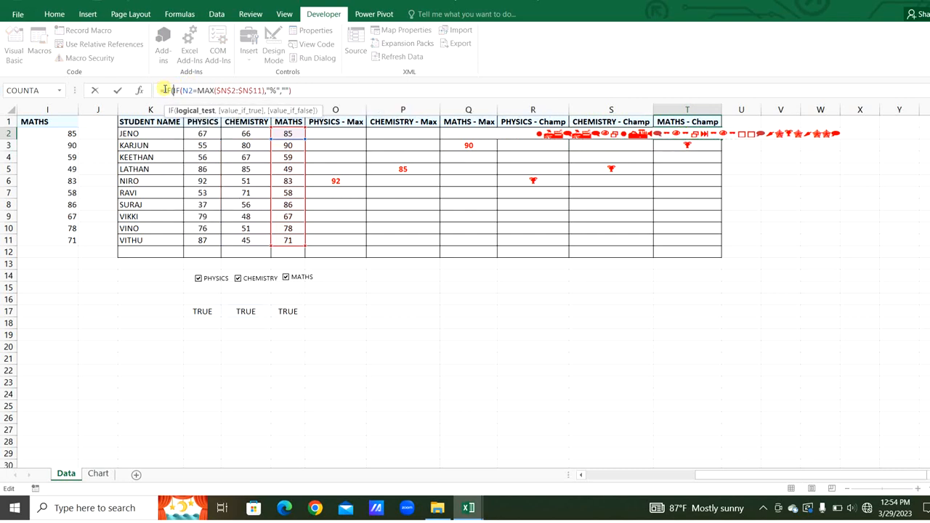
pyautogui.click(283, 311)
pyautogui.press('F4')
pyautogui.write('=TRUE,')
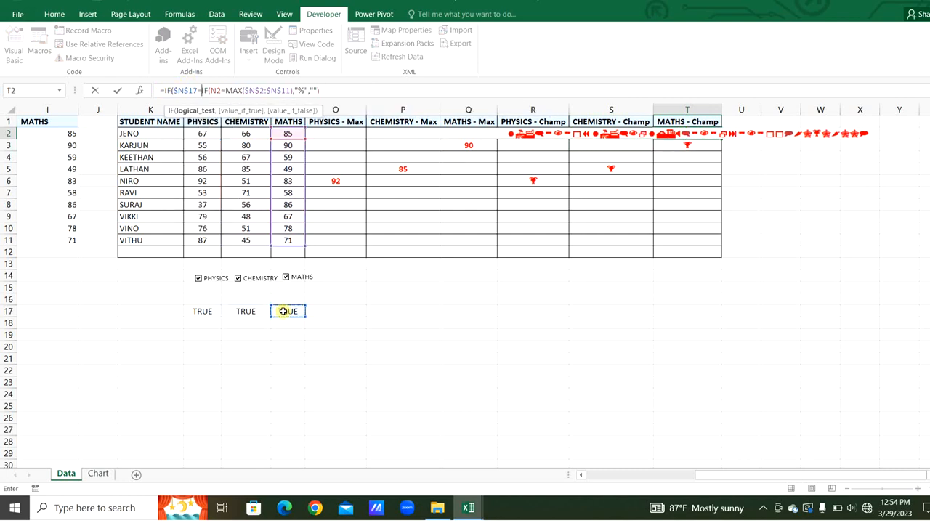
pyautogui.write(',"")')
pyautogui.press('Return')
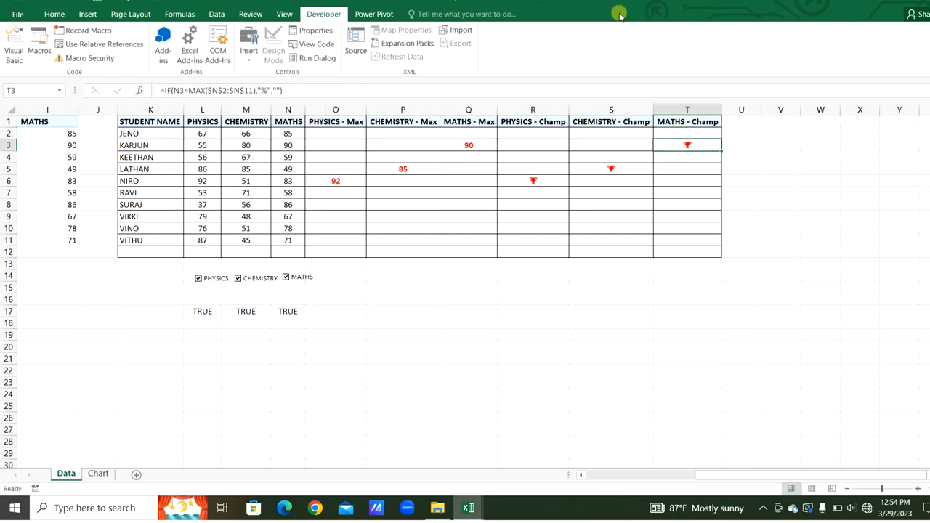
pyautogui.moveTo(532, 134); pyautogui.dragTo(715, 255)
pyautogui.click(473, 332)
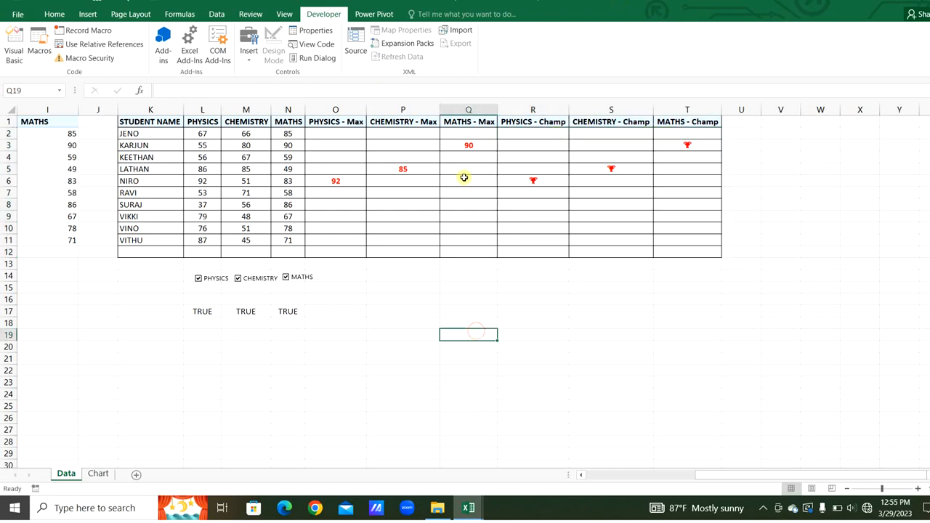
# - Move the PHYSICS, CHEMISTRY and MATHS check boxes from the Data sheet to the Chart sheet, above the chart's upper-left area
pyautogui.moveTo(207, 133); pyautogui.dragTo(680, 248)
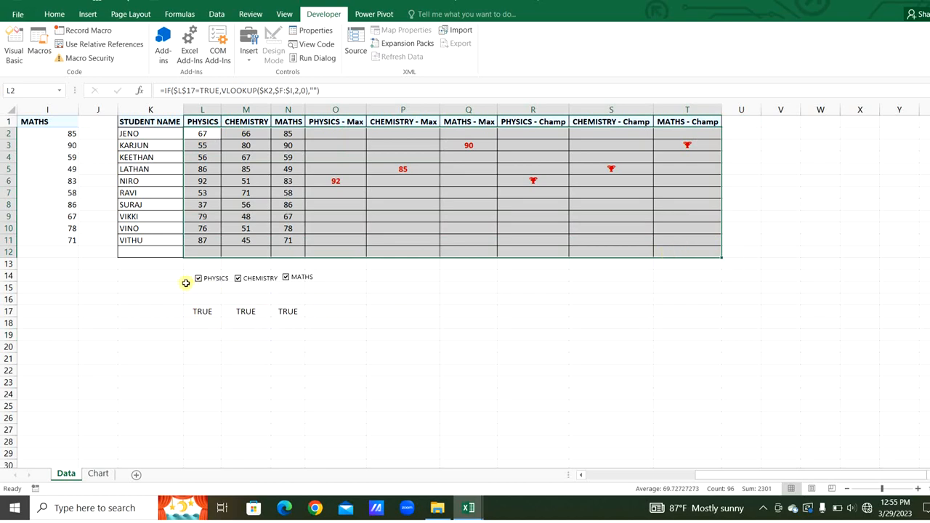
pyautogui.rightClick(213, 282)
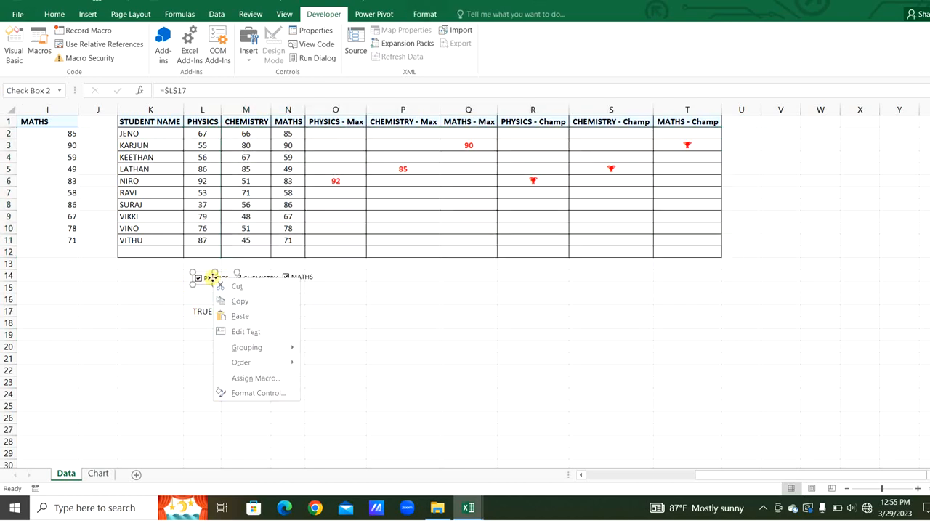
pyautogui.keyDown('ctrl'); pyautogui.click(301, 276); pyautogui.keyUp('ctrl')
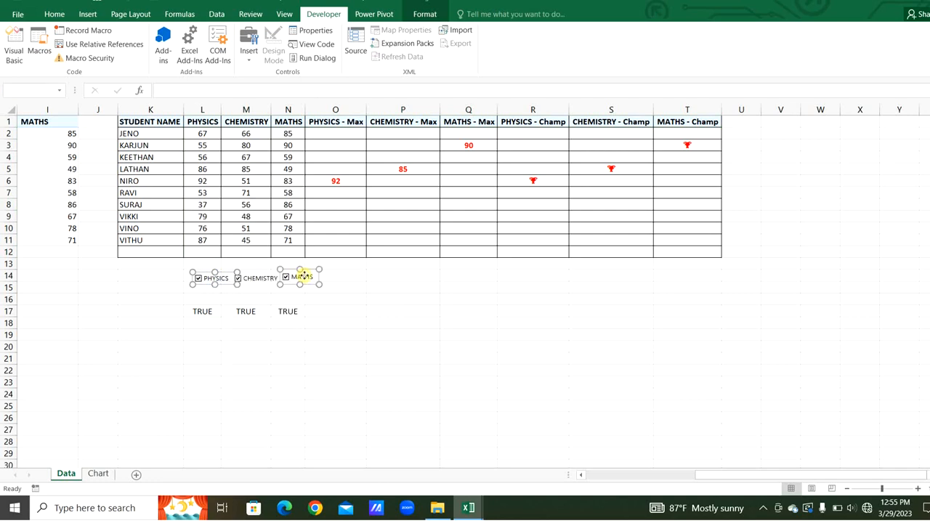
pyautogui.keyDown('ctrl'); pyautogui.click(267, 278); pyautogui.keyUp('ctrl')
pyautogui.press('Delete')
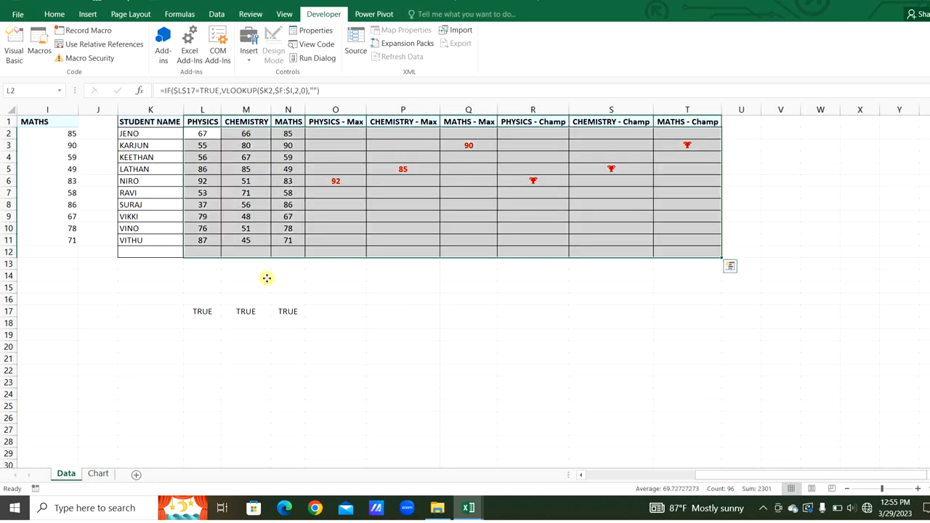
pyautogui.click(102, 473)
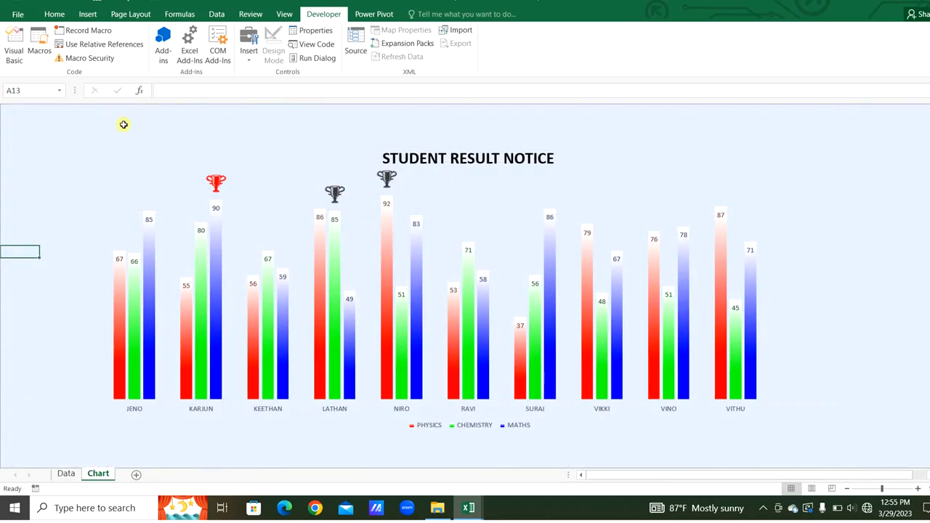
pyautogui.click(123, 125)
pyautogui.hotkey('ctrl', 'v')
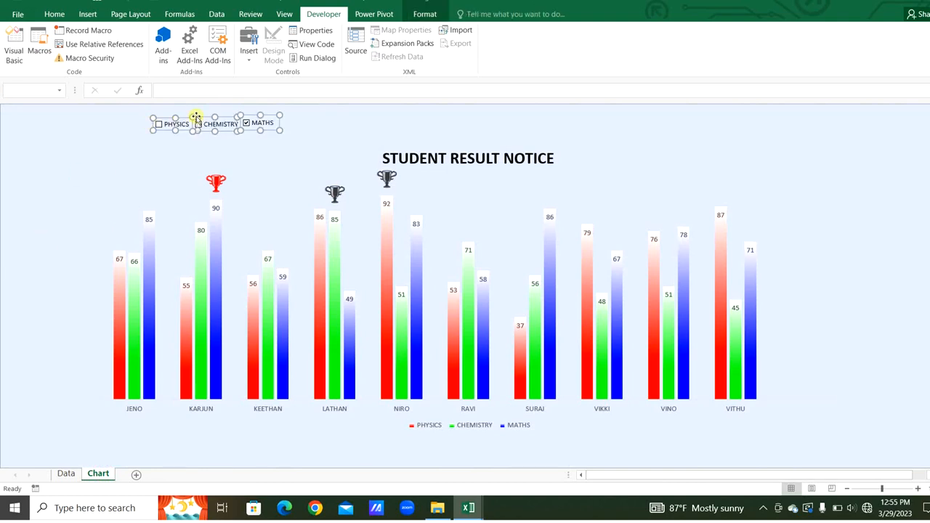
# - Align the three check boxes along their top edges and distribute them horizontally
pyautogui.click(436, 14)
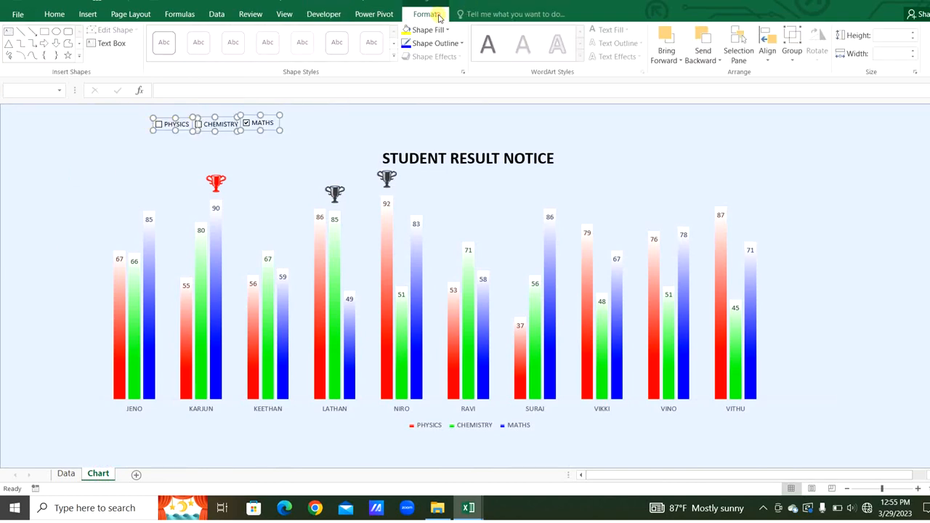
pyautogui.click(767, 56)
pyautogui.click(788, 121)
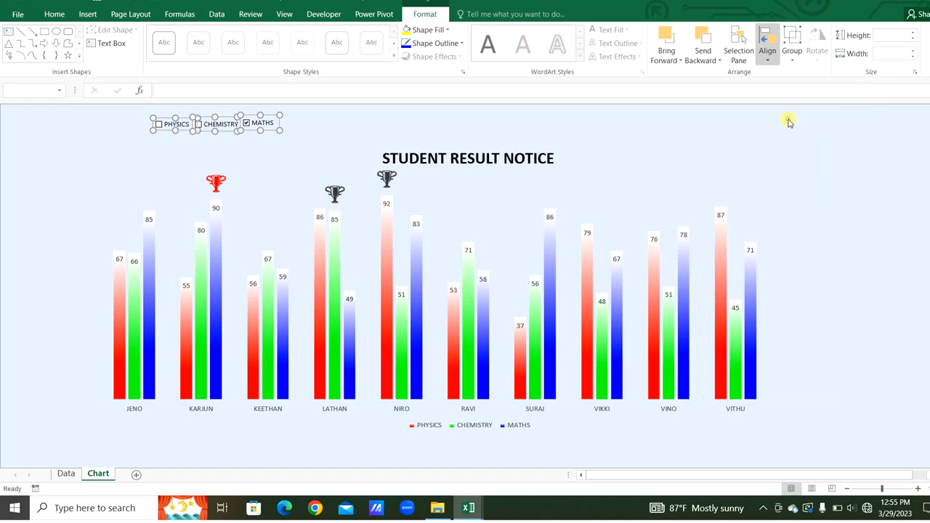
pyautogui.click(767, 51)
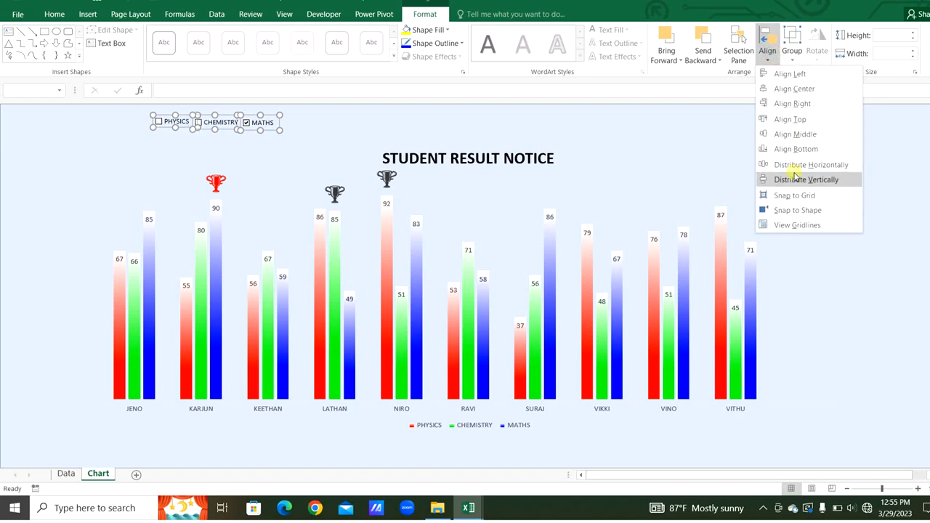
pyautogui.click(795, 175)
pyautogui.press('Escape')
# - Relink the PHYSICS check box to cell L17 on the Data sheet
pyautogui.rightClick(162, 121)
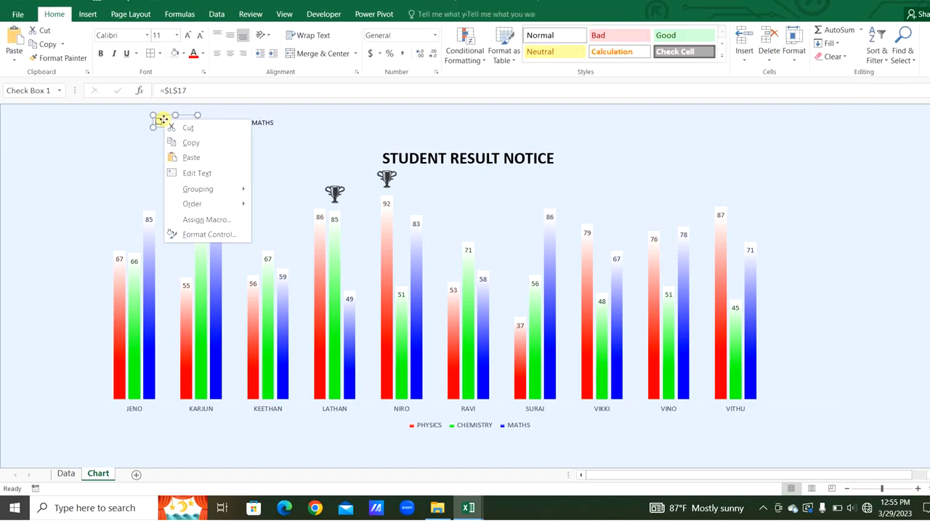
pyautogui.click(210, 234)
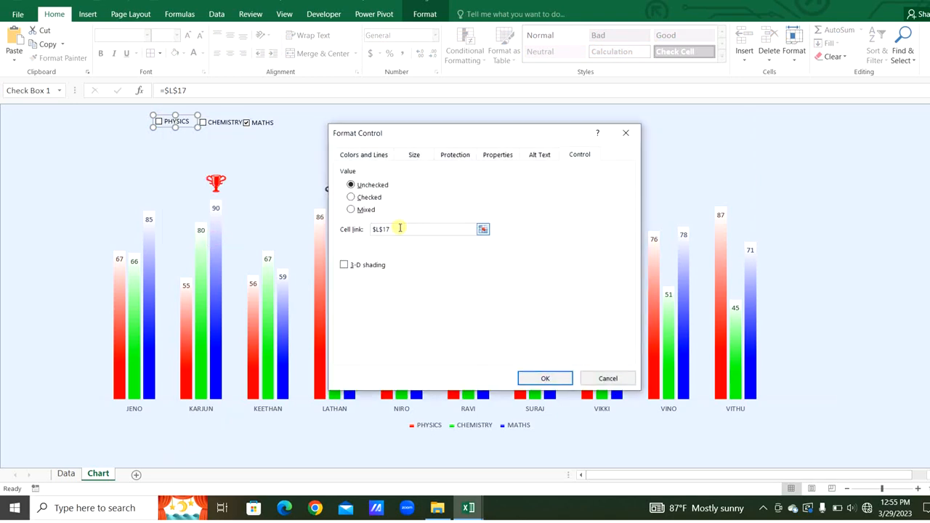
pyautogui.doubleClick(400, 227)
pyautogui.press('BackSpace')
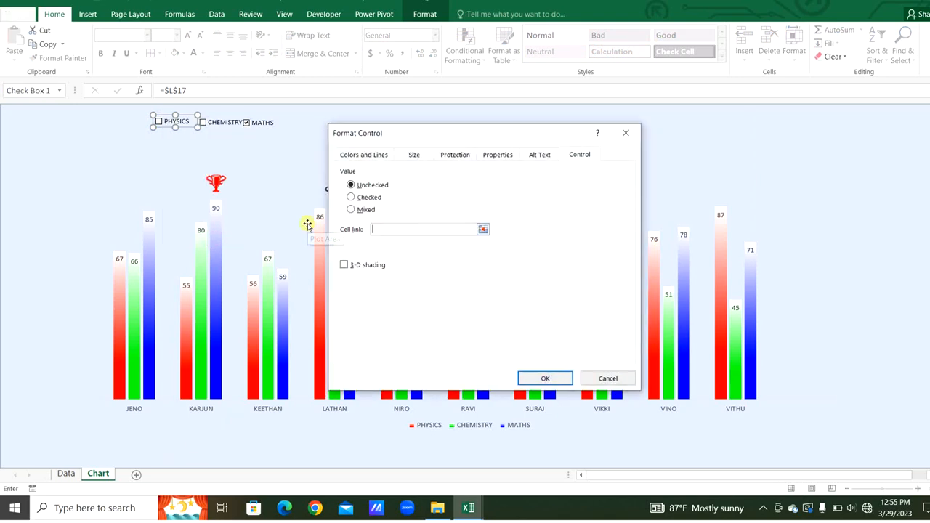
pyautogui.click(65, 473)
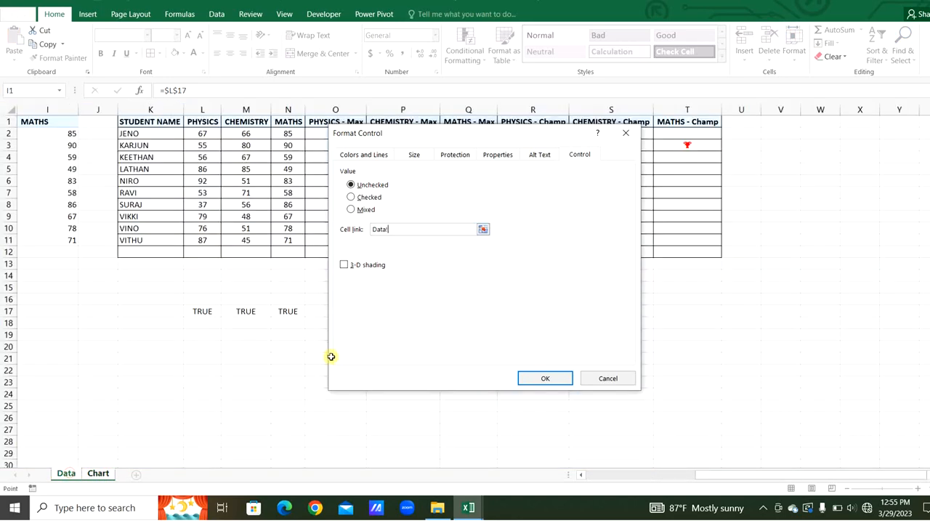
pyautogui.click(199, 311)
pyautogui.click(543, 378)
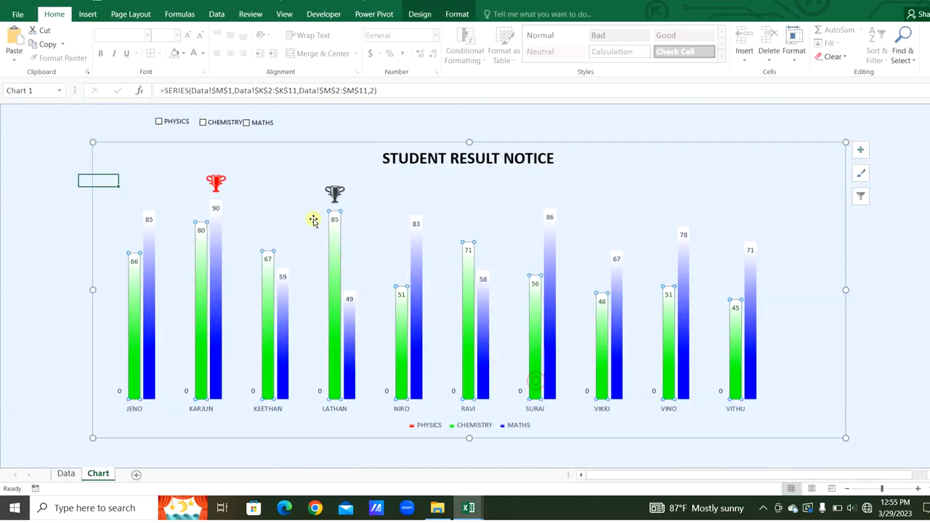
# - Relink the CHEMISTRY check box to Data!$M$17
pyautogui.rightClick(222, 124)
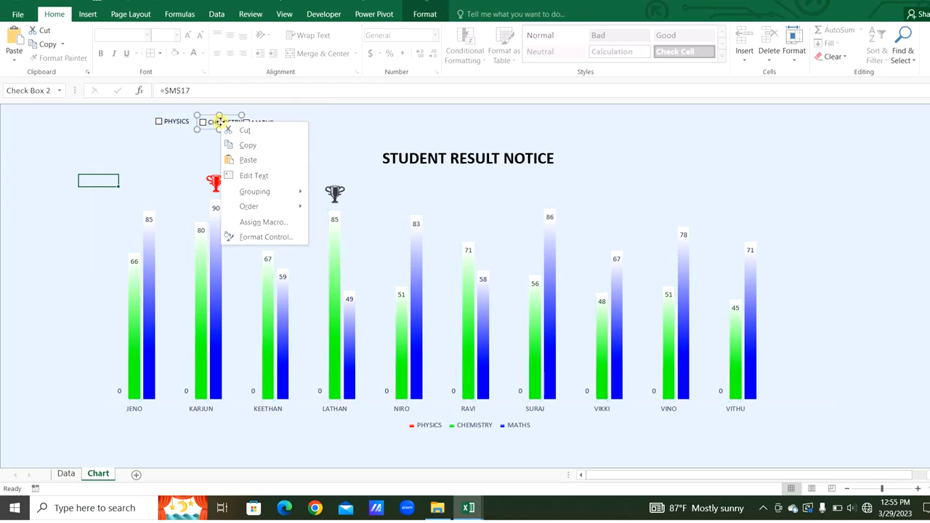
pyautogui.click(261, 237)
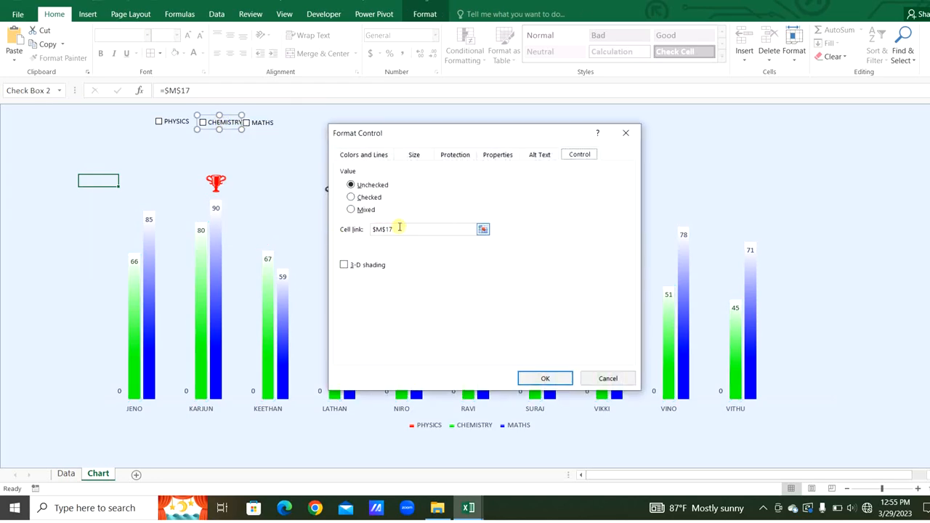
pyautogui.moveTo(400, 229); pyautogui.dragTo(315, 222)
pyautogui.press('BackSpace')
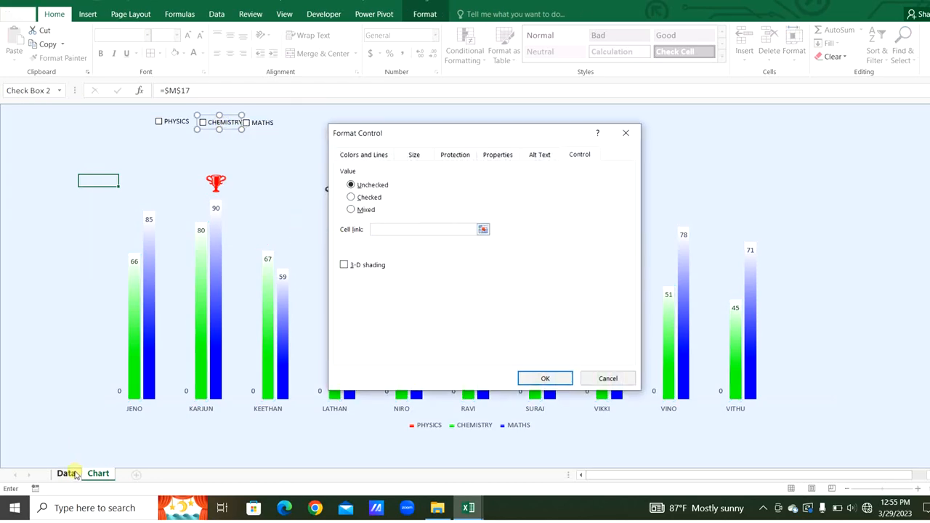
pyautogui.click(75, 474)
pyautogui.click(246, 311)
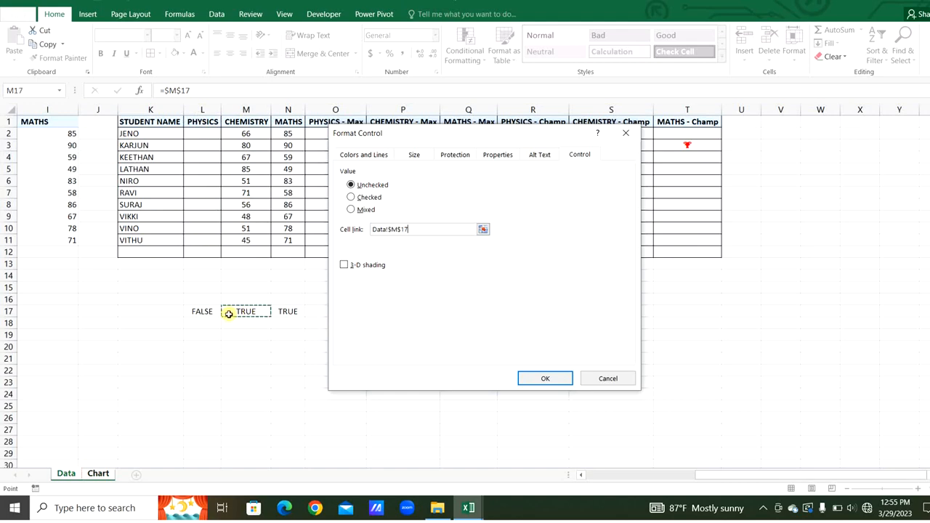
pyautogui.click(556, 382)
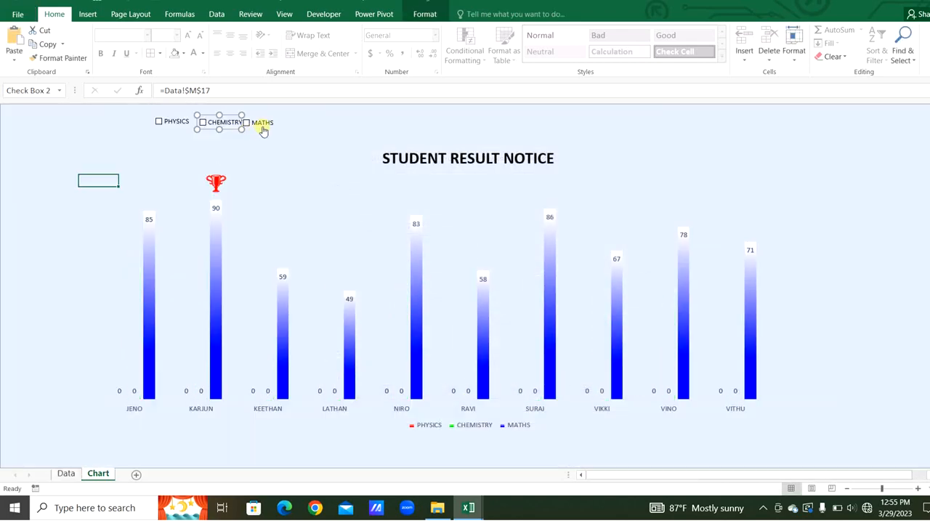
# - Relink the MATHS check box to Data!$N$17
pyautogui.rightClick(263, 125)
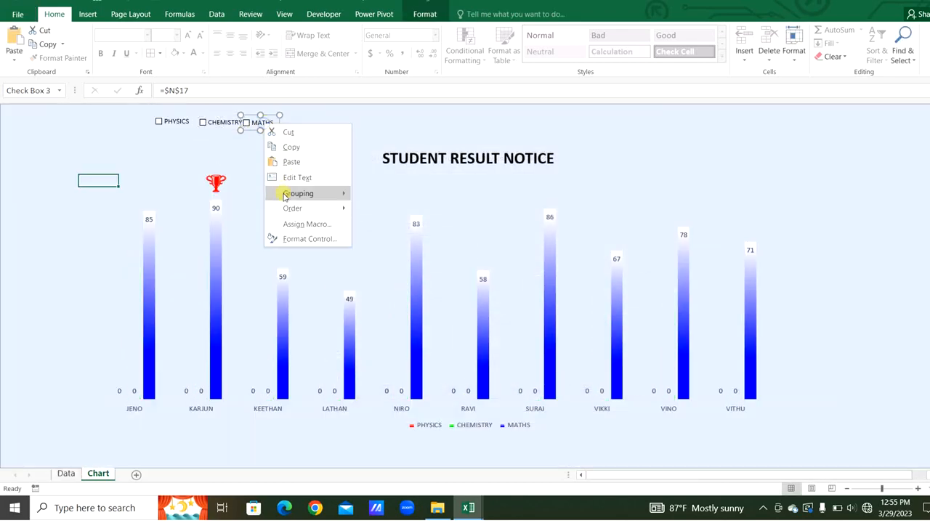
pyautogui.click(292, 238)
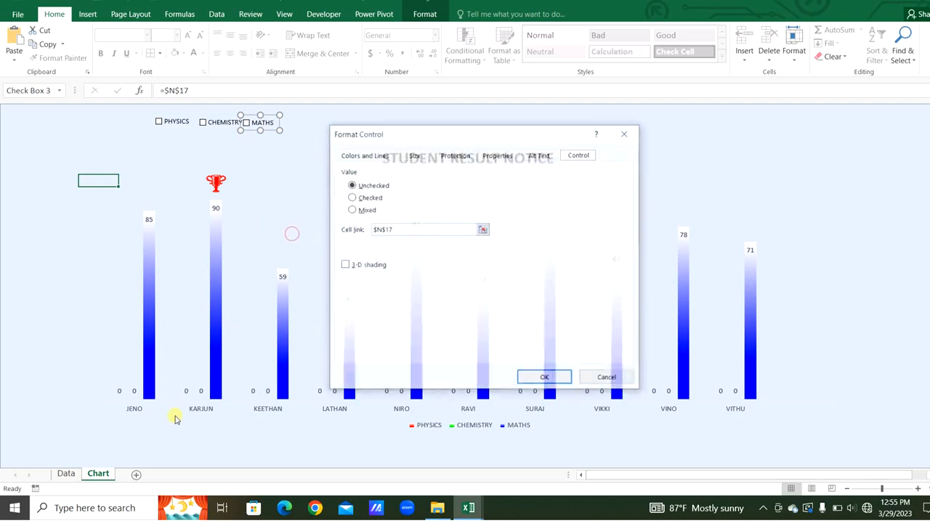
pyautogui.doubleClick(415, 229)
pyautogui.press('BackSpace')
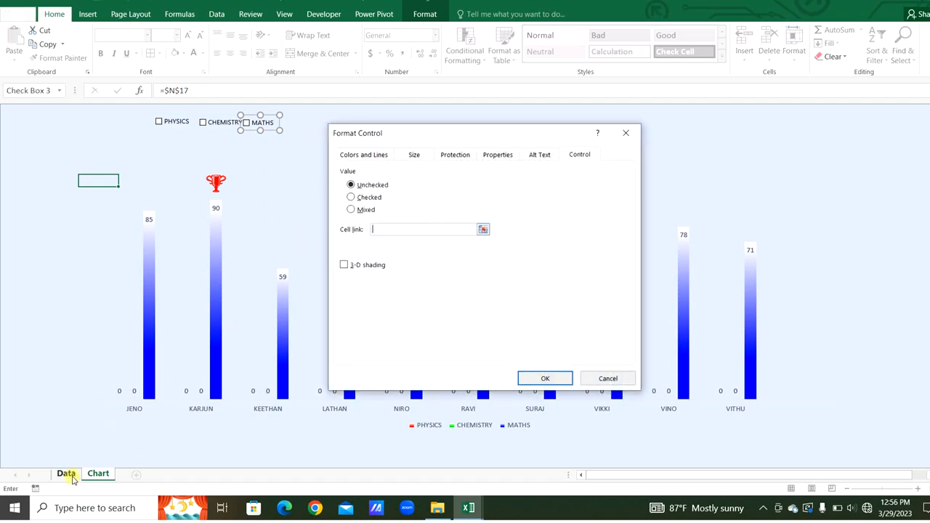
pyautogui.click(69, 476)
pyautogui.click(289, 311)
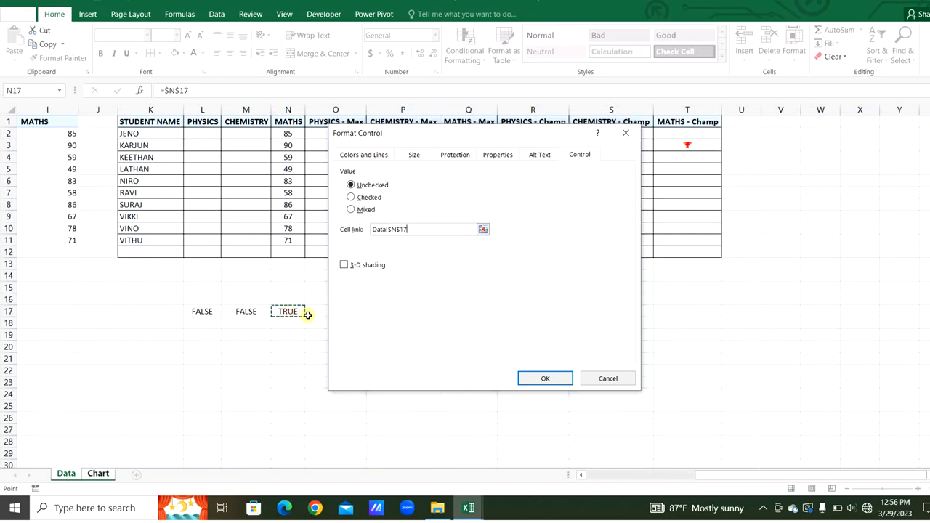
pyautogui.click(538, 379)
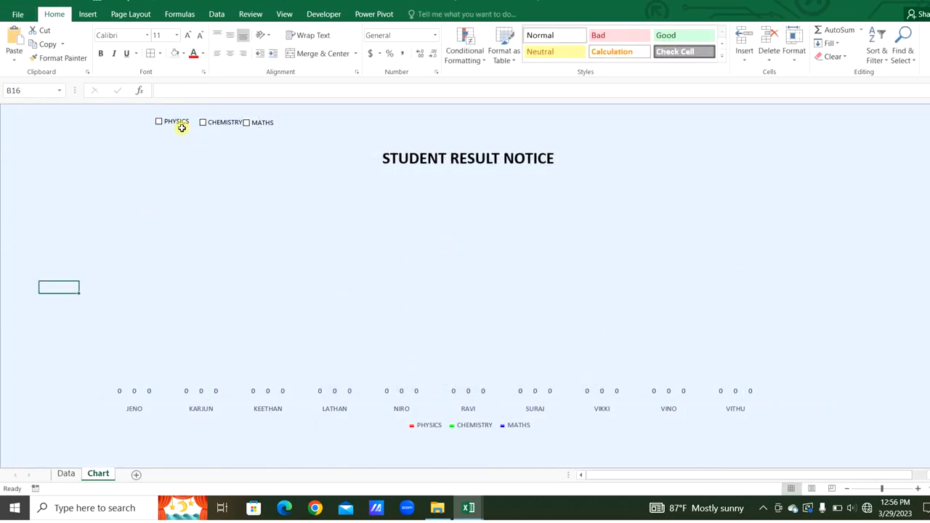
# - Turn on the PHYSICS, CHEMISTRY and MATHS check boxes to show all three subjects in the chart
pyautogui.click(159, 122)
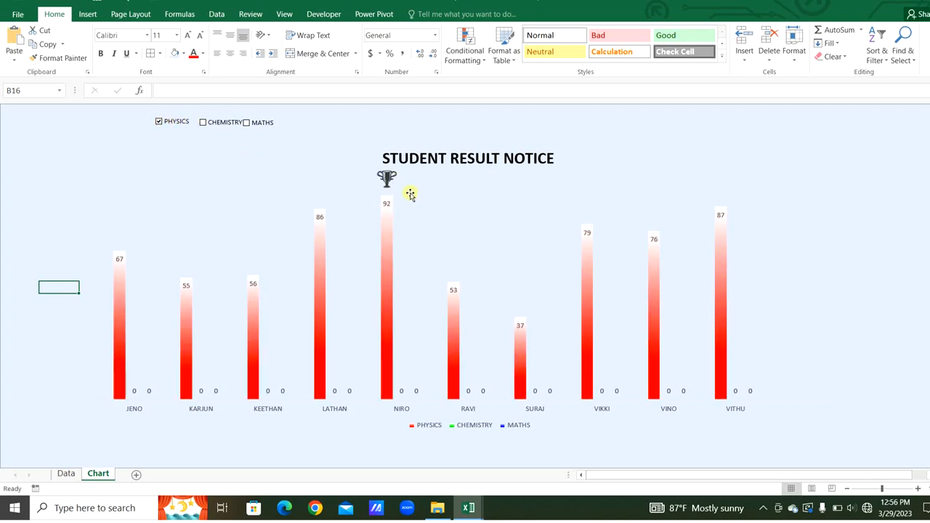
pyautogui.click(204, 123)
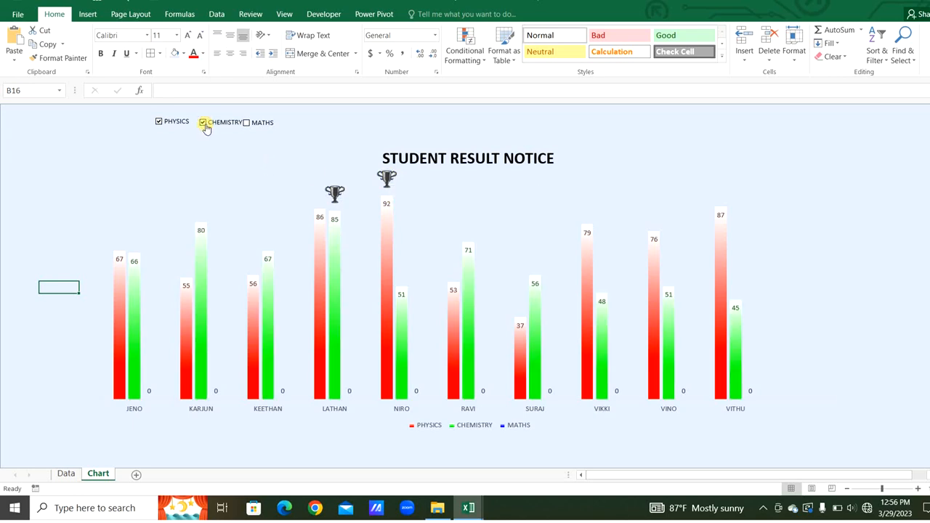
pyautogui.click(247, 123)
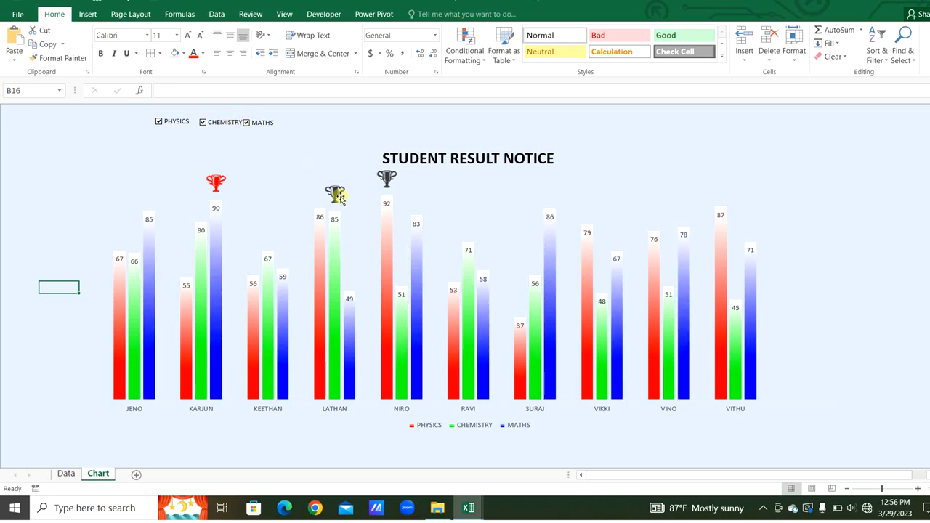
# - Recolor the trophy labels to match their columns: blue for MATHS, green for CHEMISTRY and red for PHYSICS
pyautogui.click(215, 179)
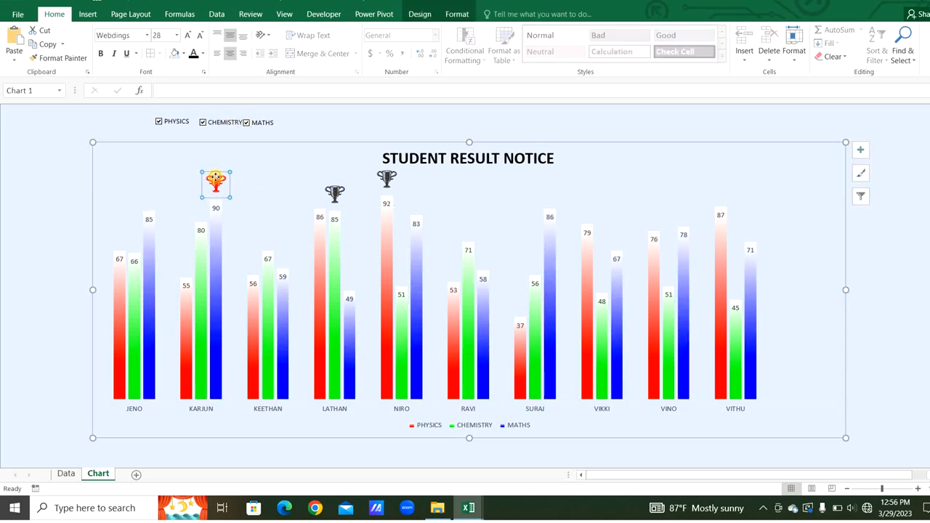
pyautogui.click(203, 54)
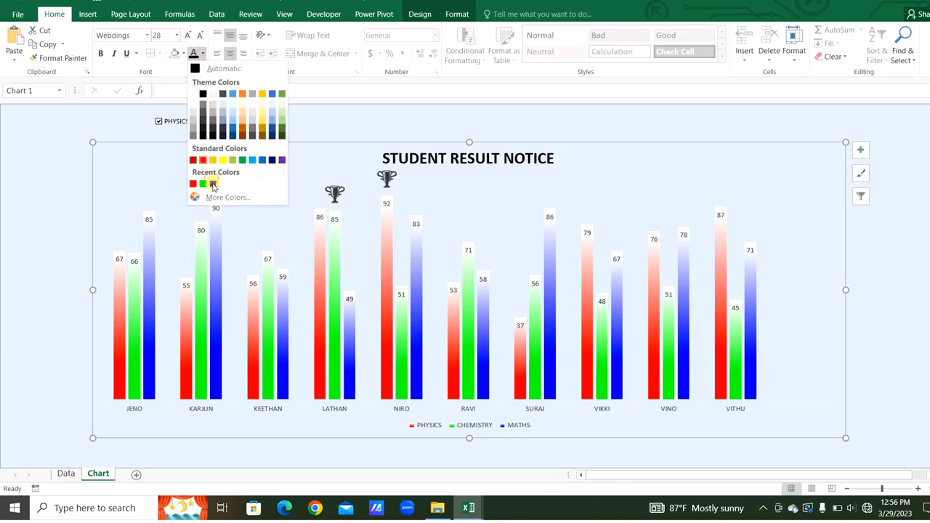
pyautogui.click(213, 183)
pyautogui.click(335, 192)
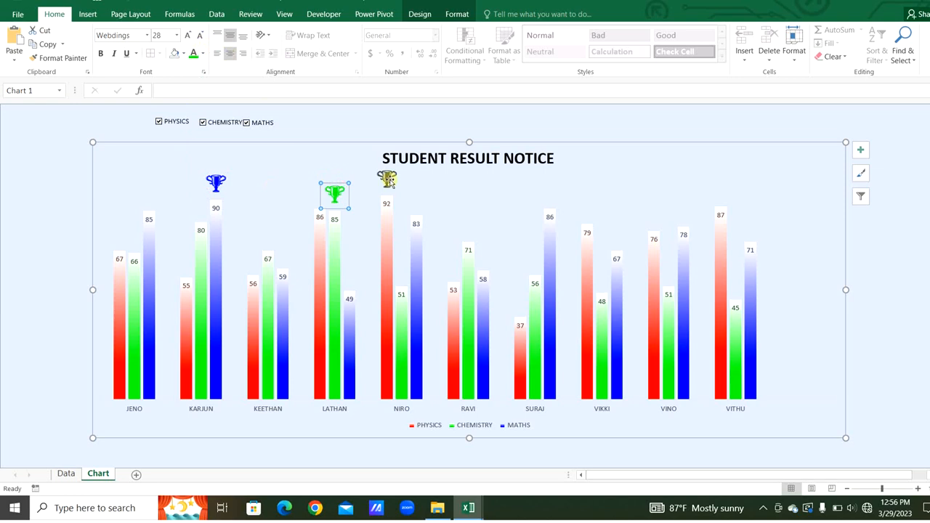
pyautogui.click(386, 179)
pyautogui.click(70, 230)
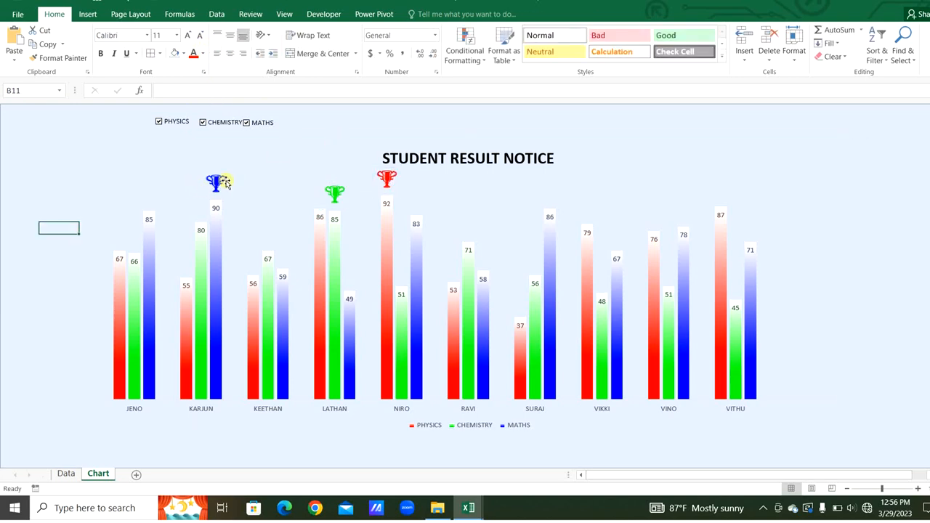
# - Test the chart's check boxes by turning all three subjects off and switching CHEMISTRY and PHYSICS back on
pyautogui.click(204, 123)
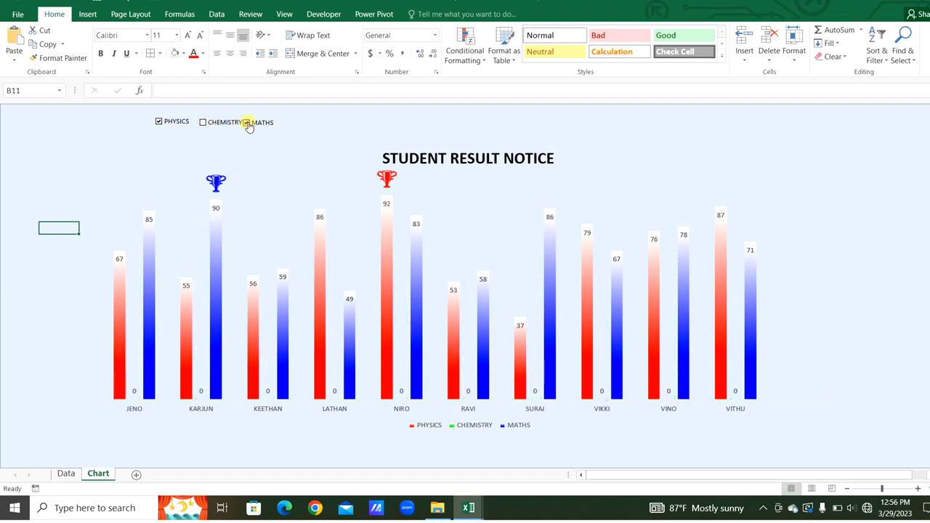
pyautogui.click(247, 123)
pyautogui.click(160, 122)
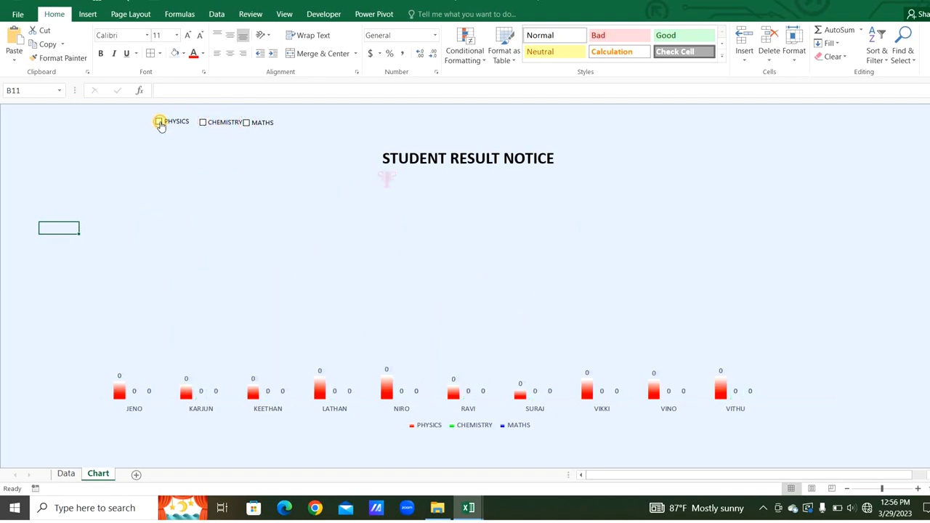
pyautogui.click(203, 123)
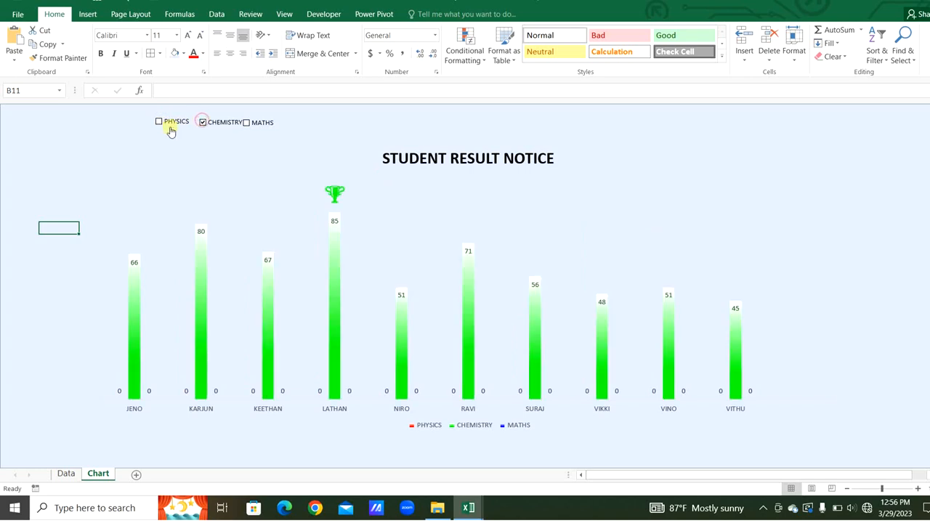
pyautogui.click(159, 122)
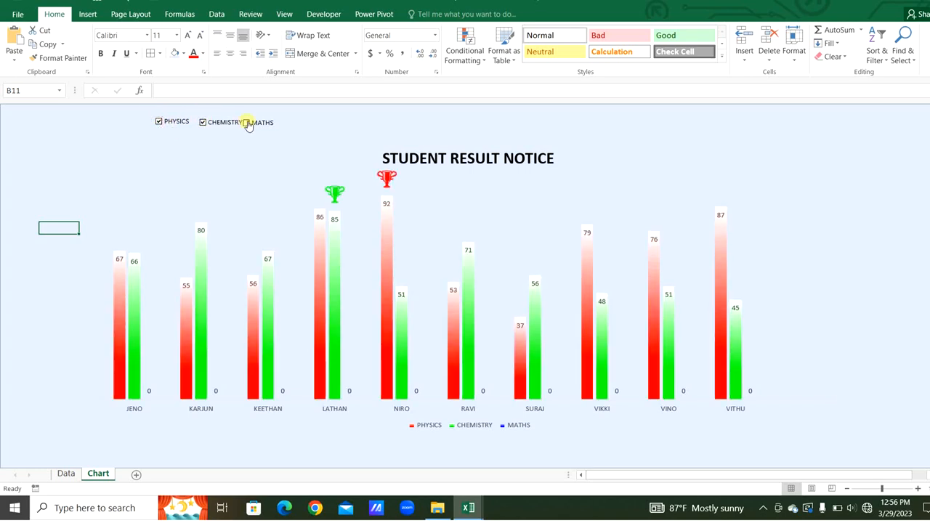